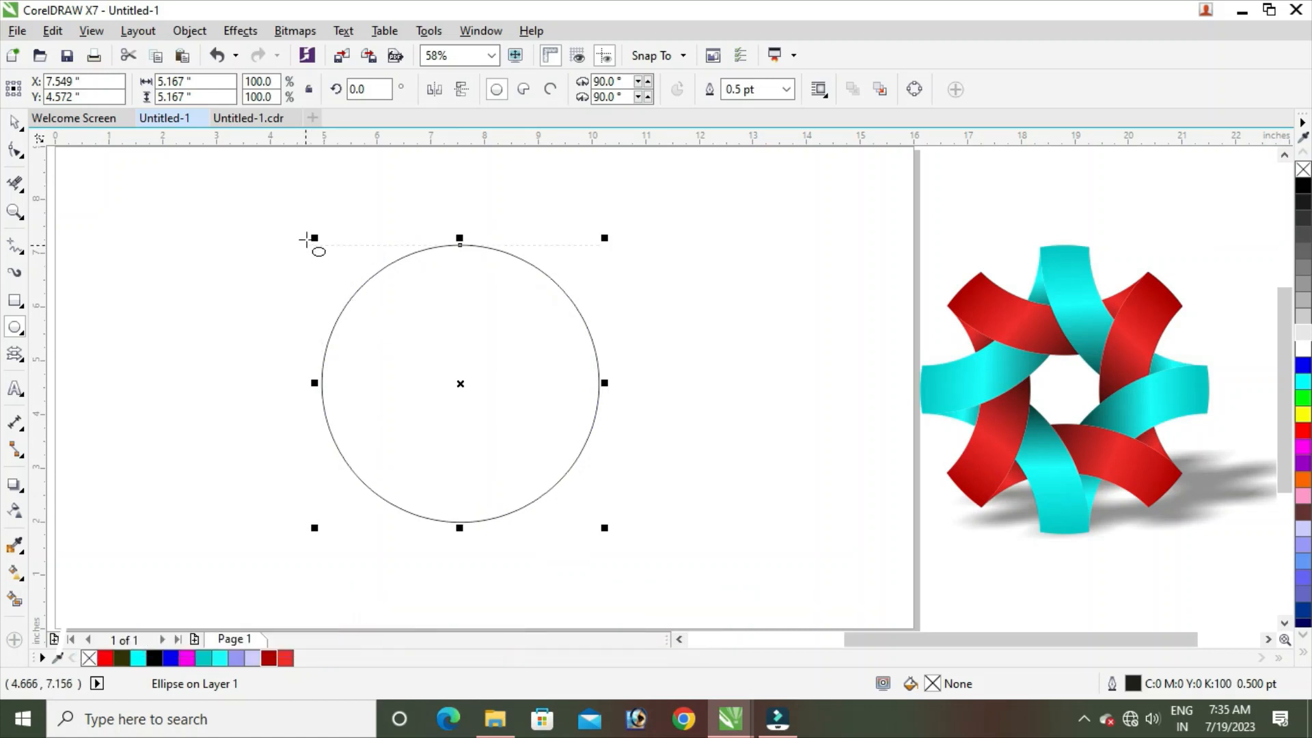
- Shrink the circle about its centre to about 4.61 inches across and set its outline width to 4.0 pt
drag(315, 238, 330, 253)
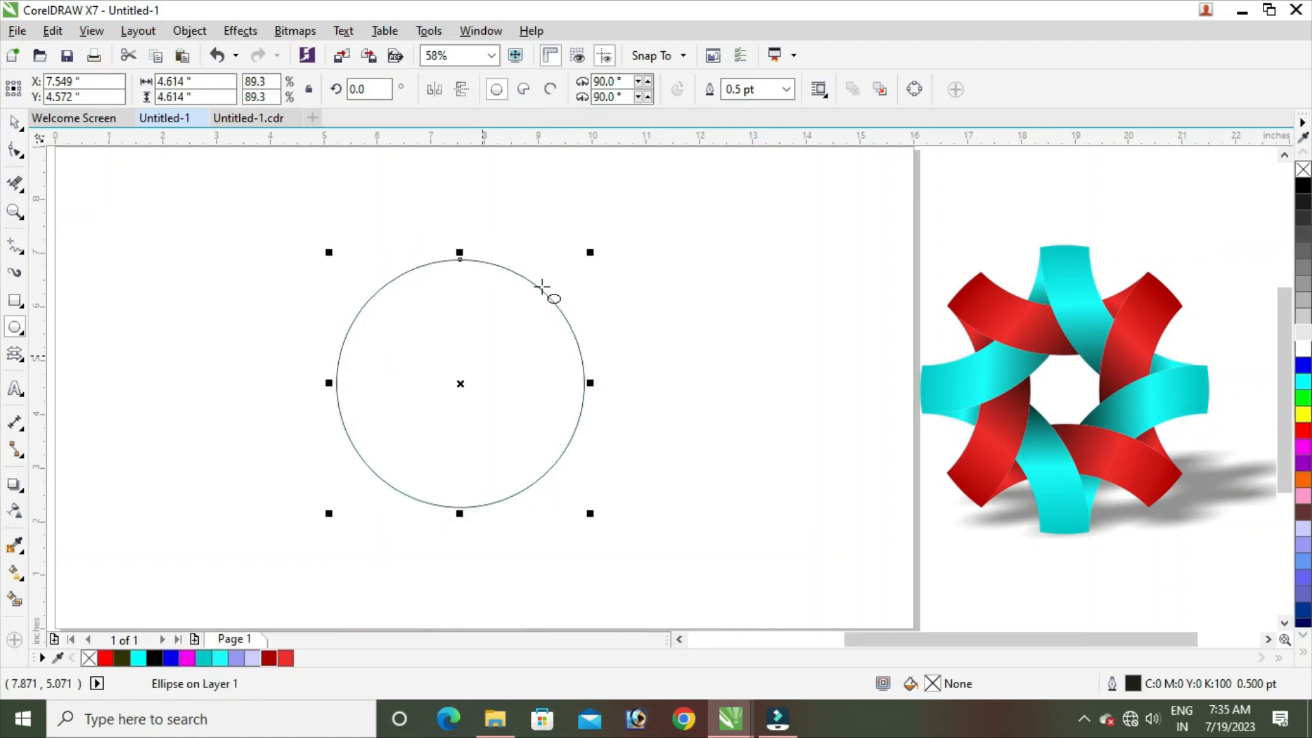
click(785, 90)
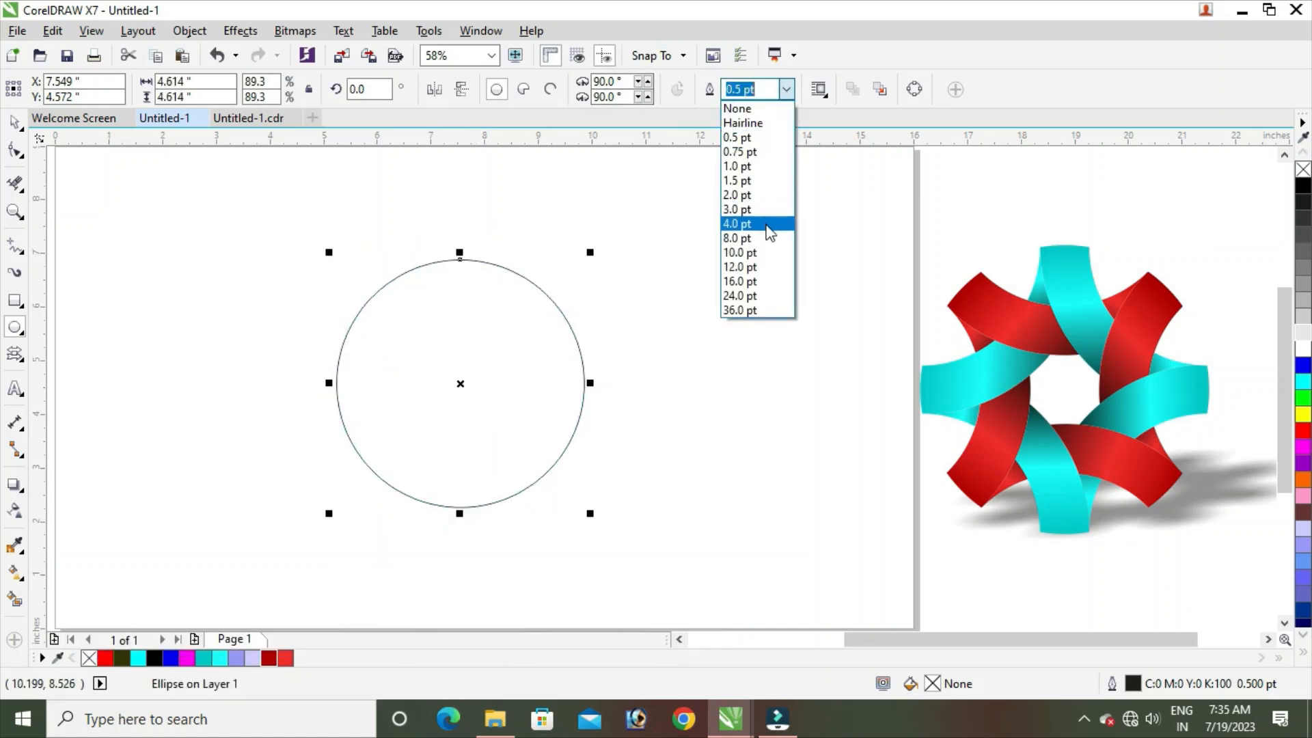
click(744, 224)
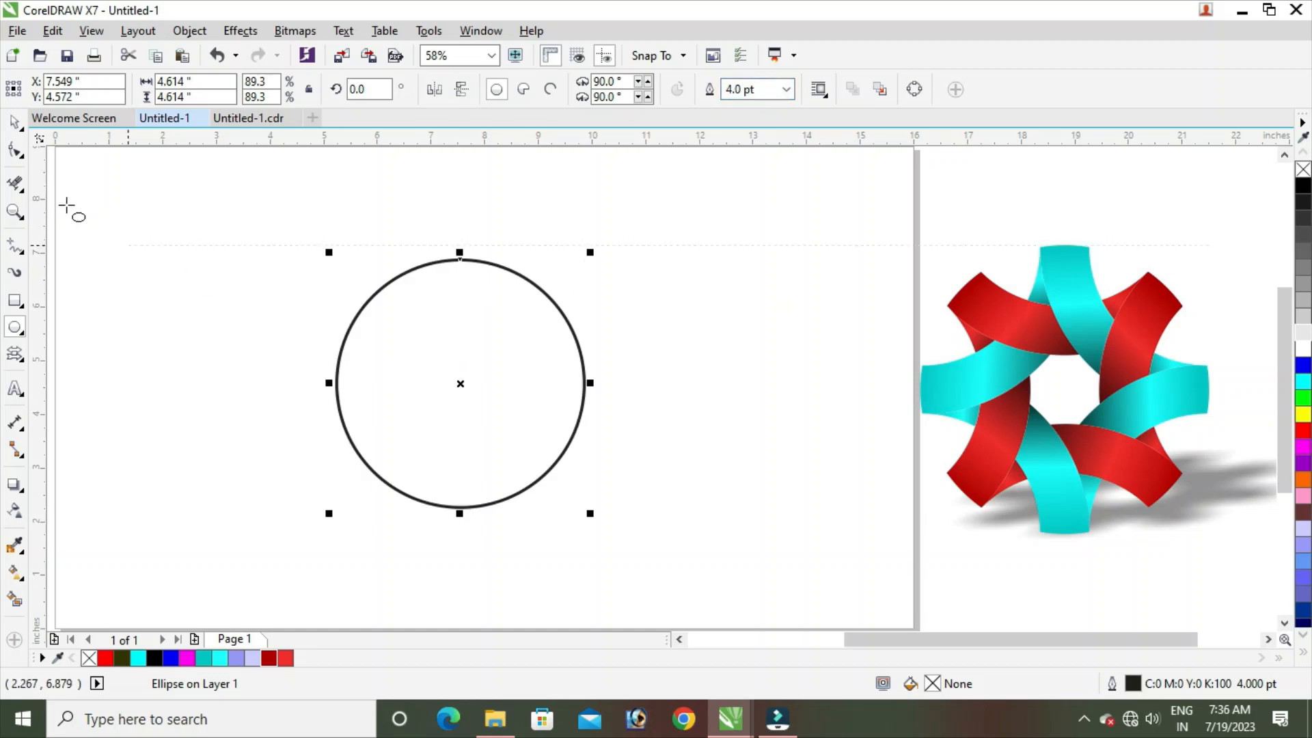
click(15, 125)
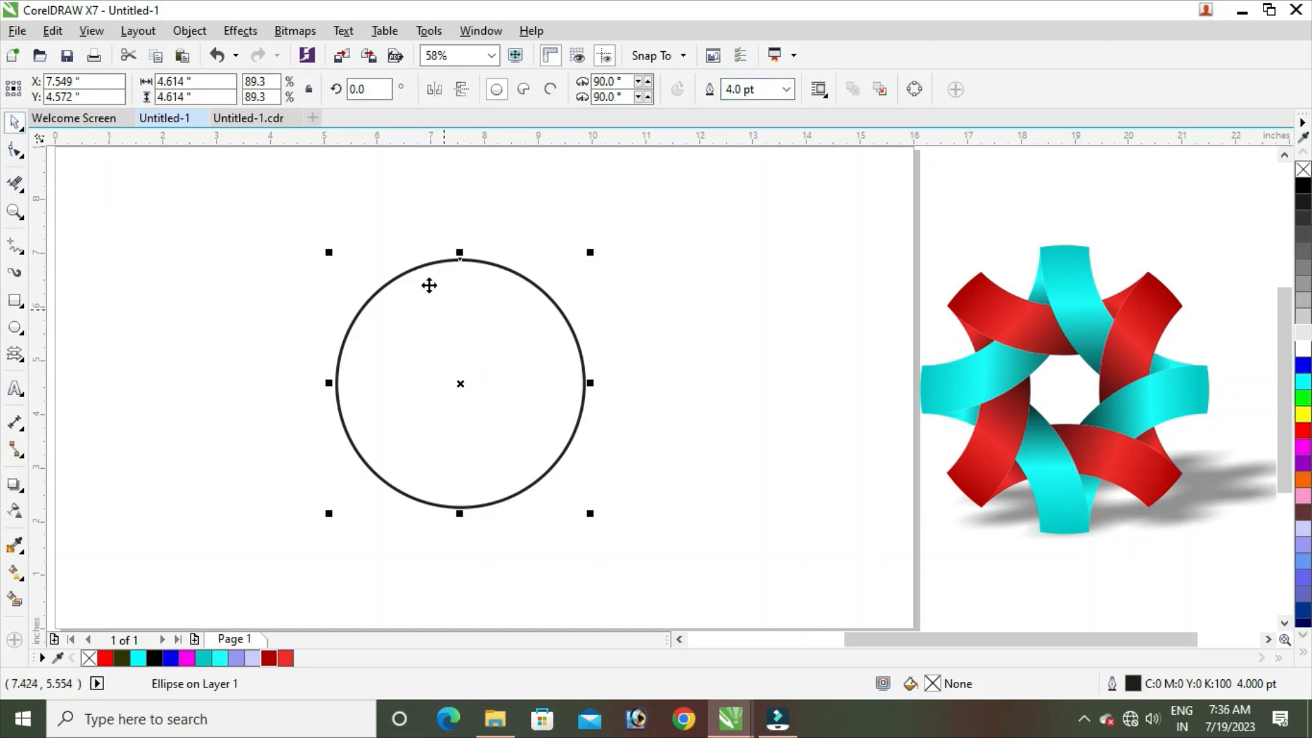
- Paste a copy of the circle and move it horizontally so its centre sits on the original circle's right quadrant
click(55, 32)
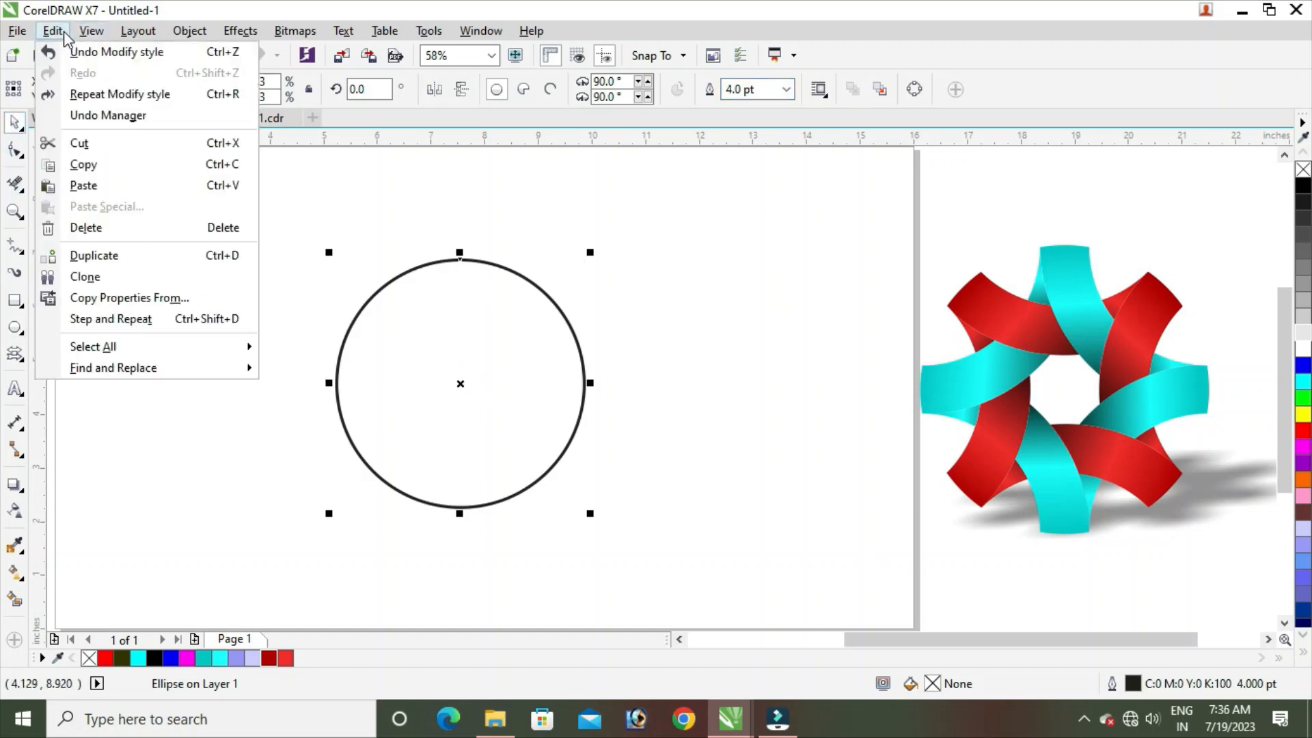
click(99, 166)
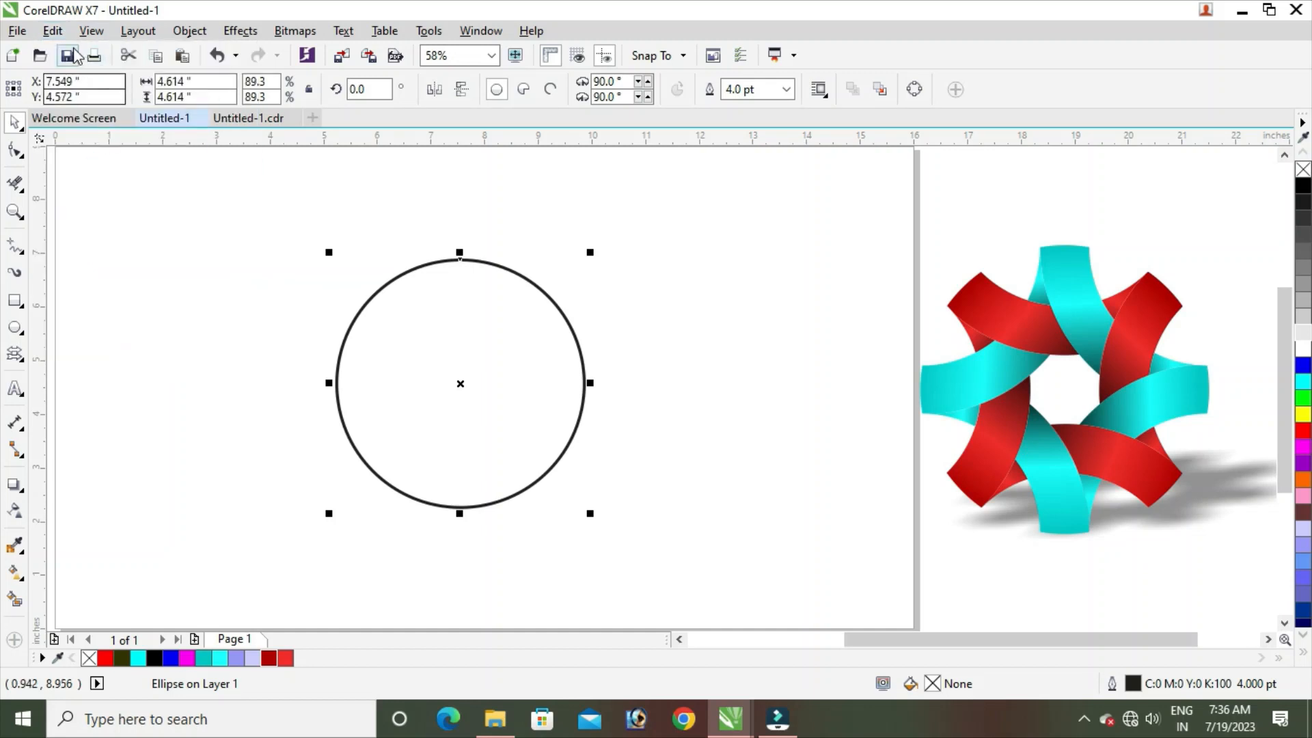
click(52, 31)
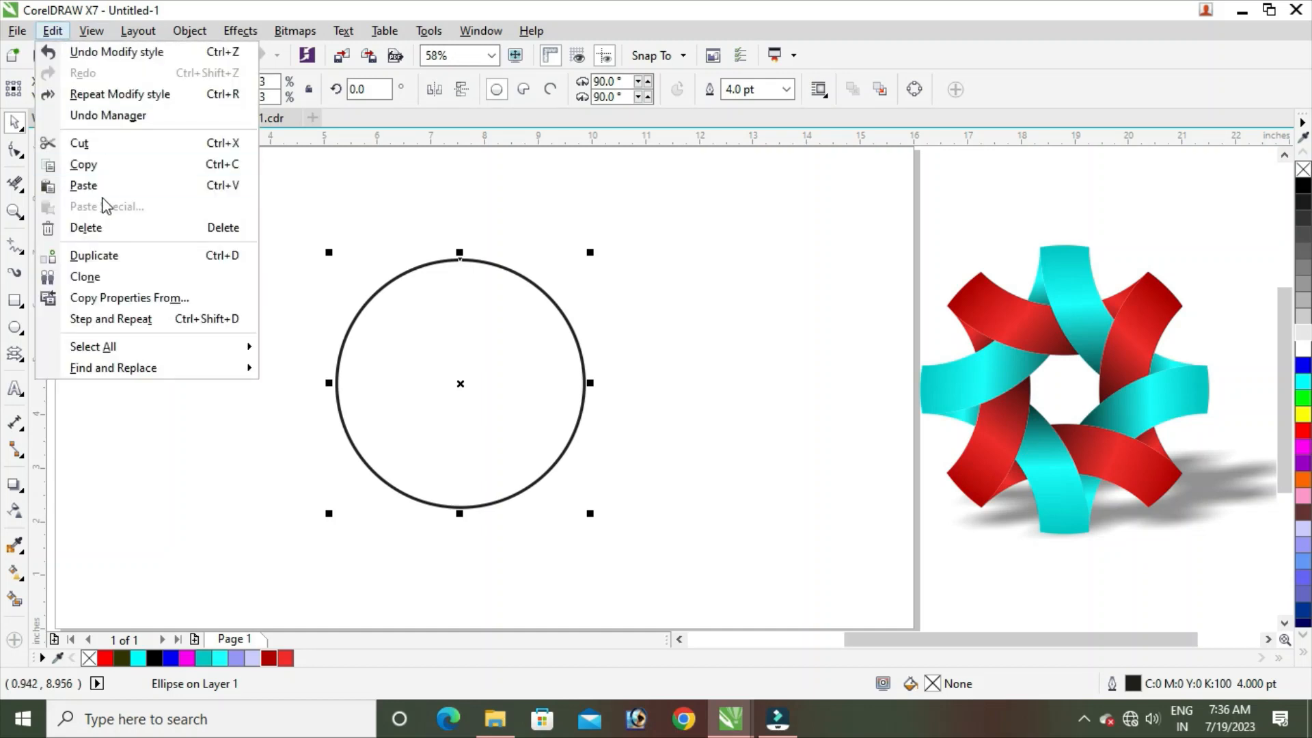
click(209, 186)
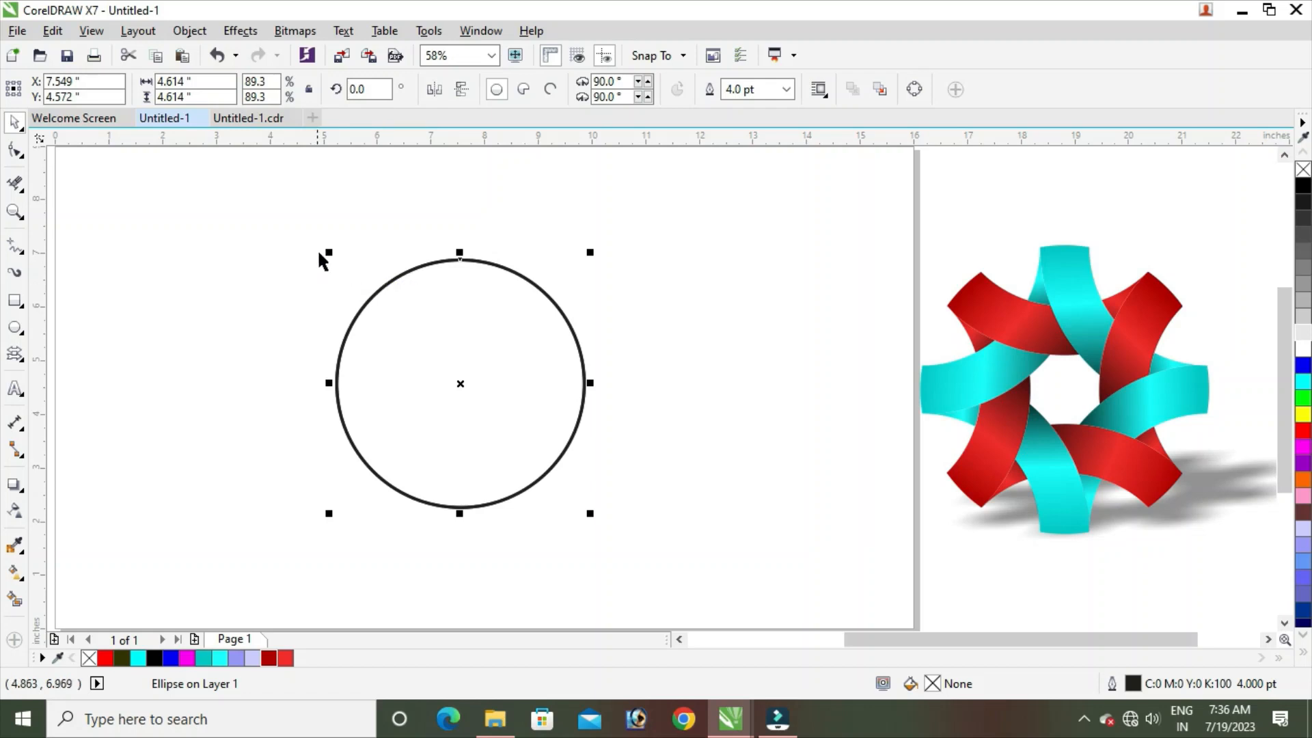
drag(460, 380, 586, 384)
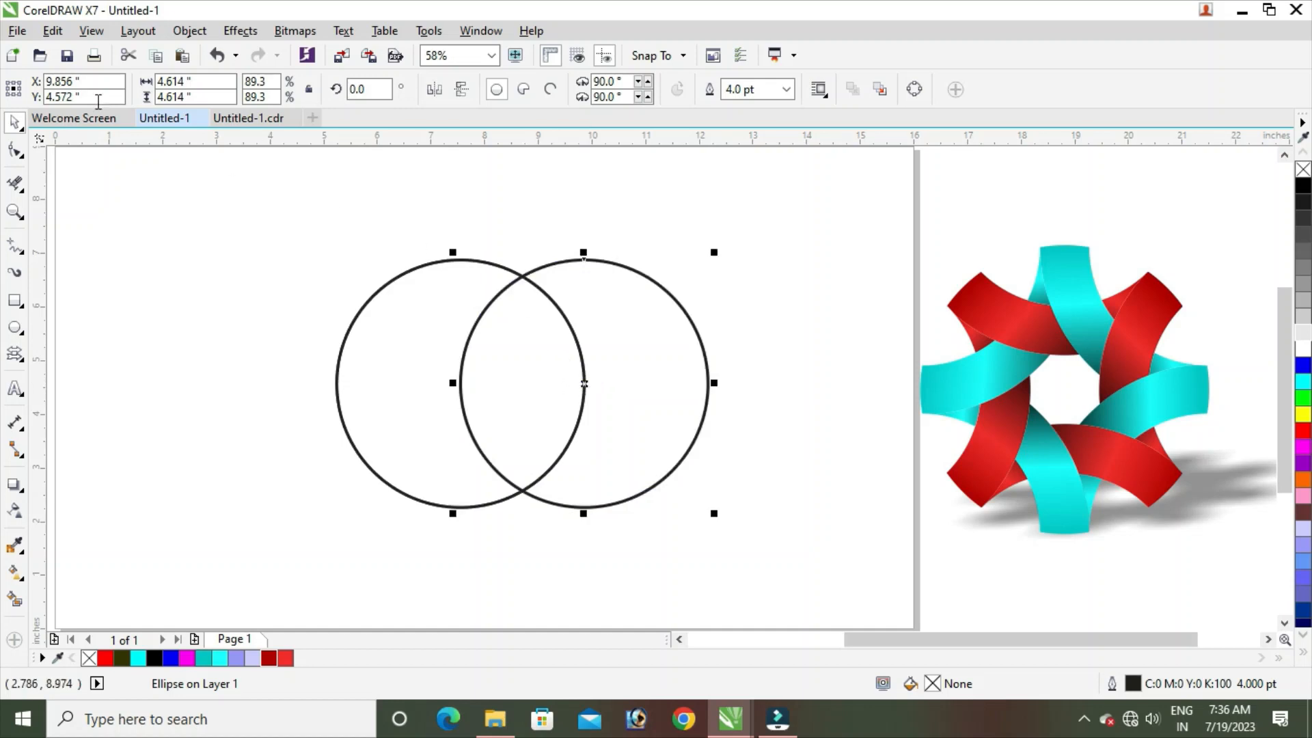
- Paste a copy of the right circle in place and shrink it about its centre into a smaller concentric circle
click(53, 30)
click(96, 164)
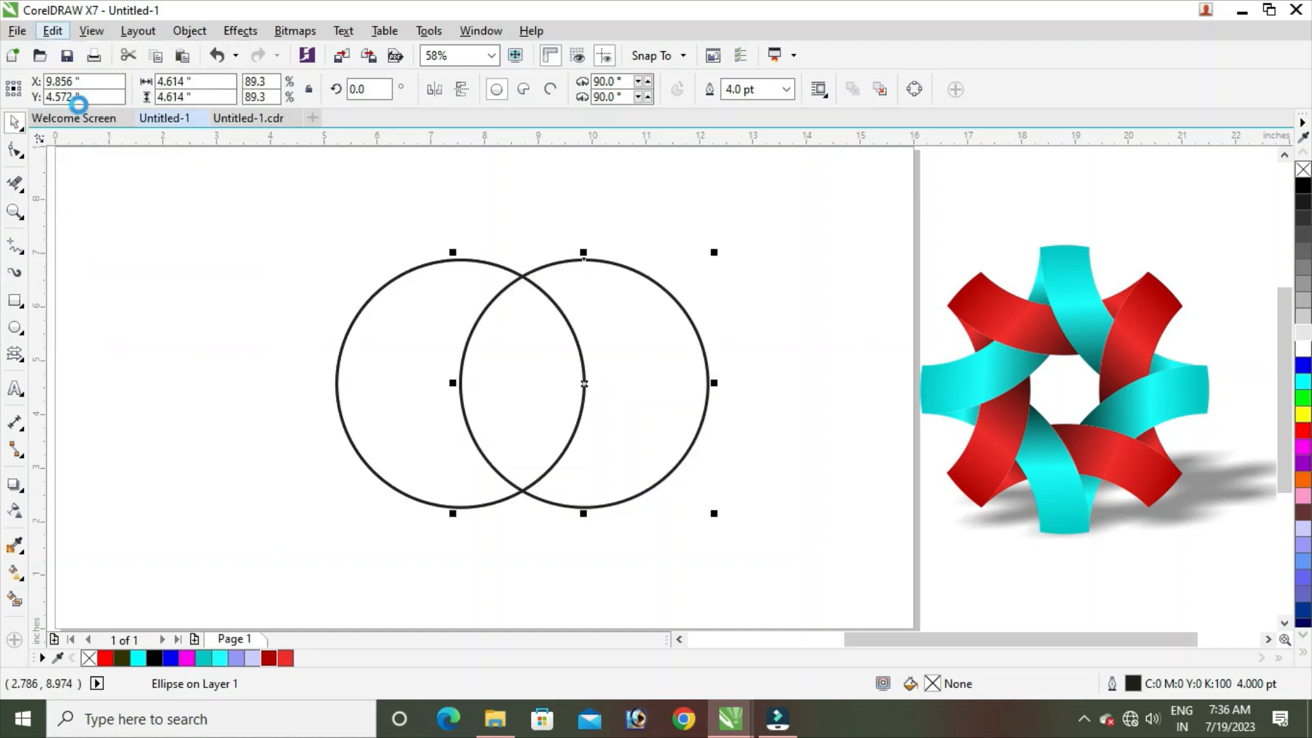
click(53, 31)
click(108, 190)
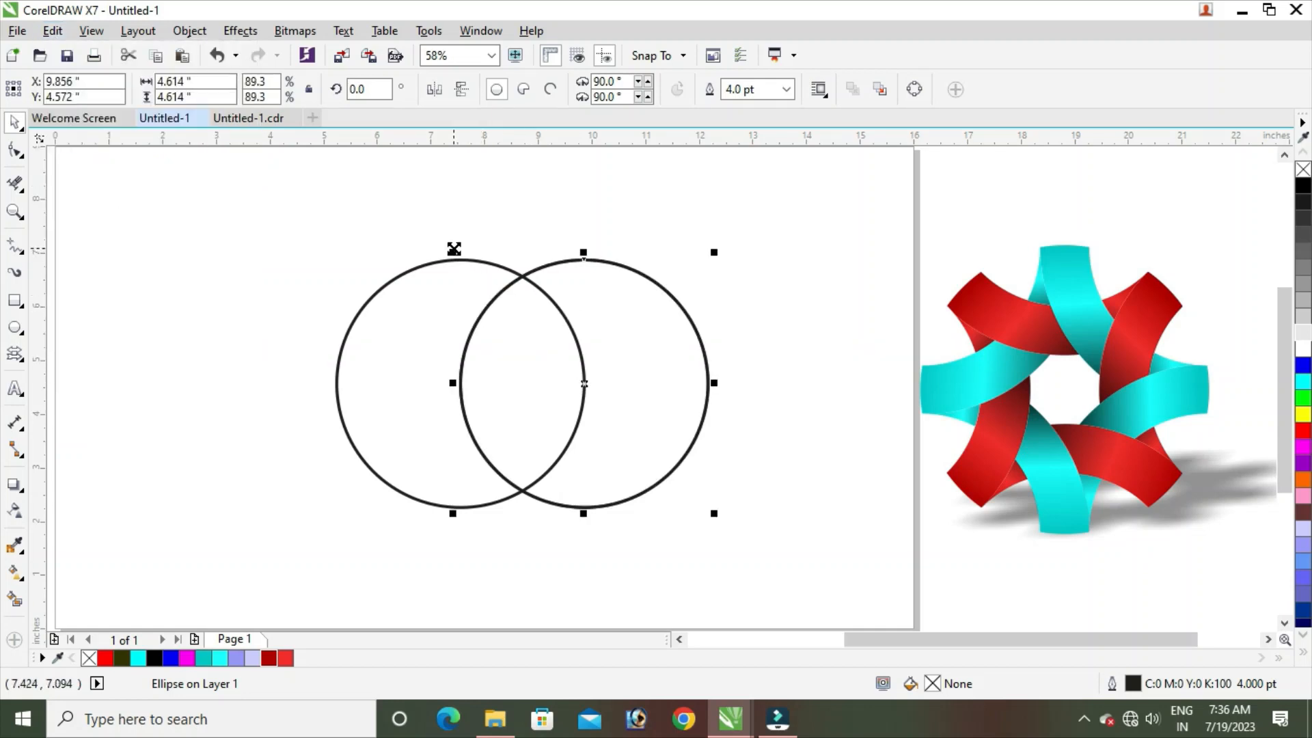
drag(454, 249, 482, 287)
- Move the concentric pair up and slightly left, and place a copy level to its left, overlapping by one ring width
drag(406, 213, 776, 537)
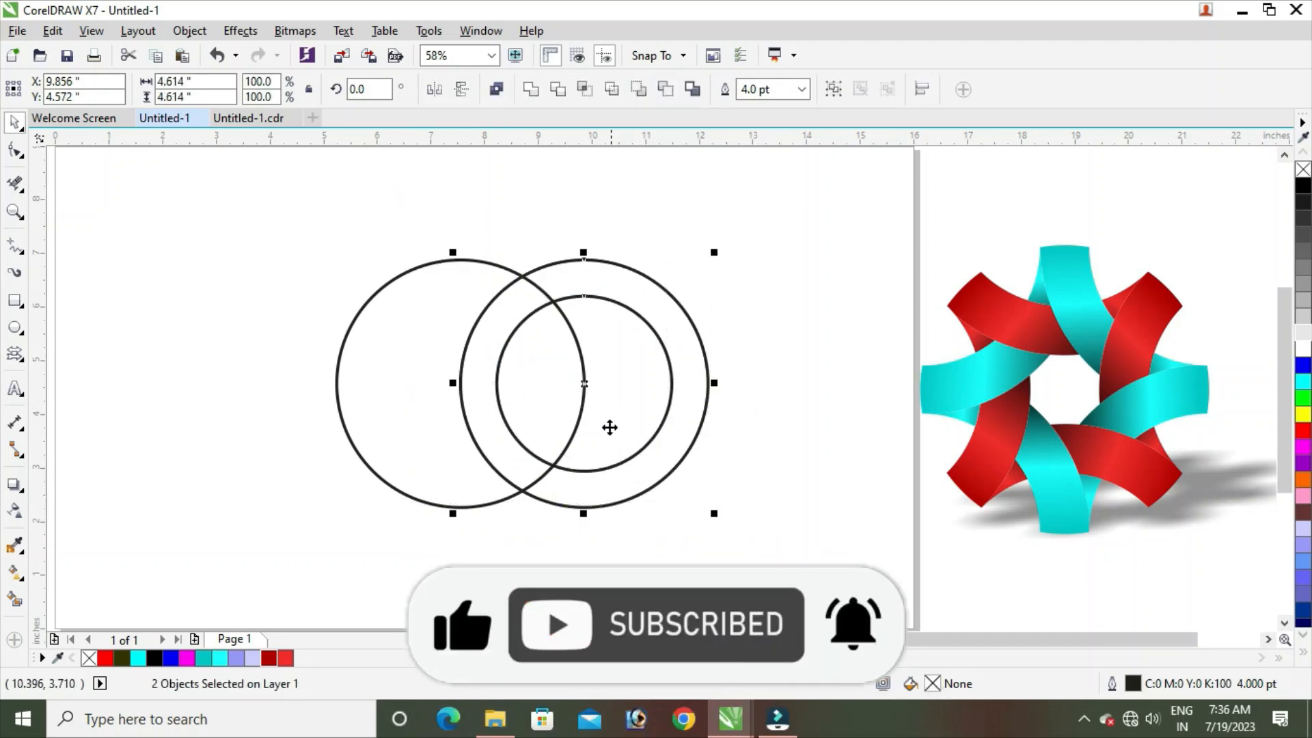
drag(585, 383, 572, 311)
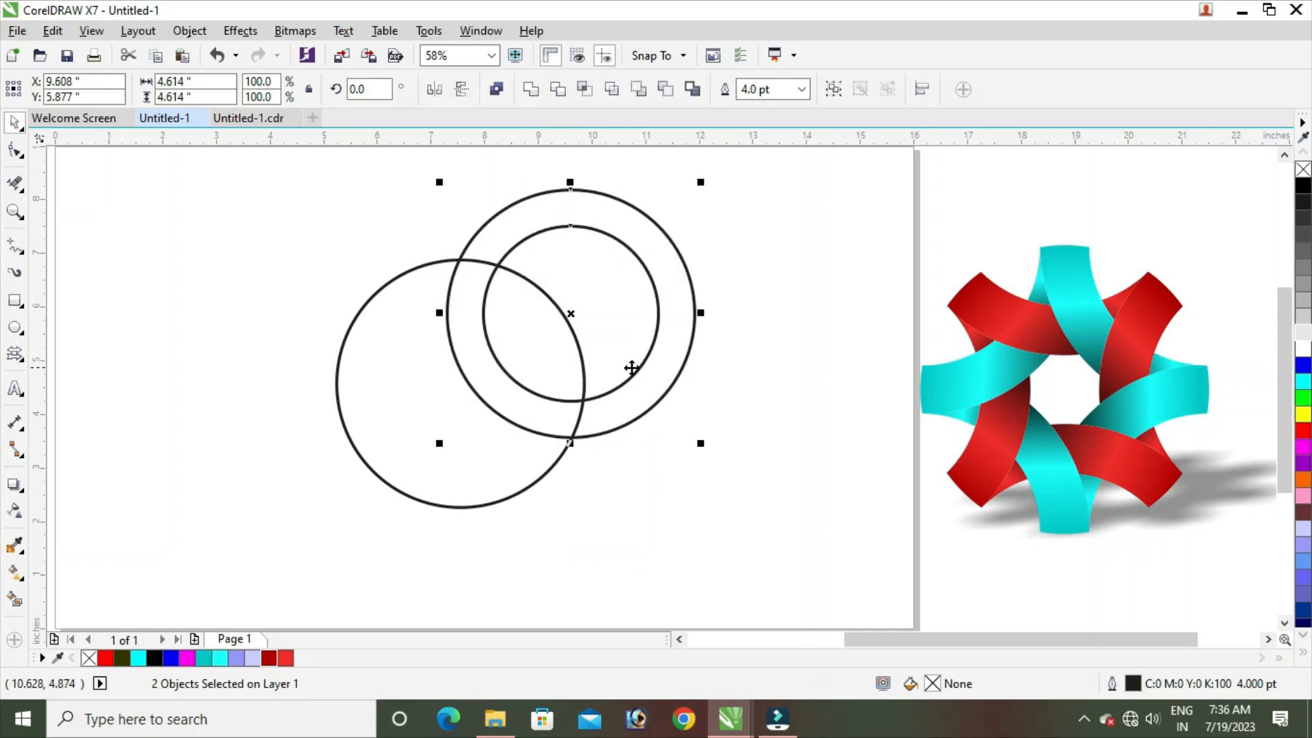
click(63, 38)
click(85, 168)
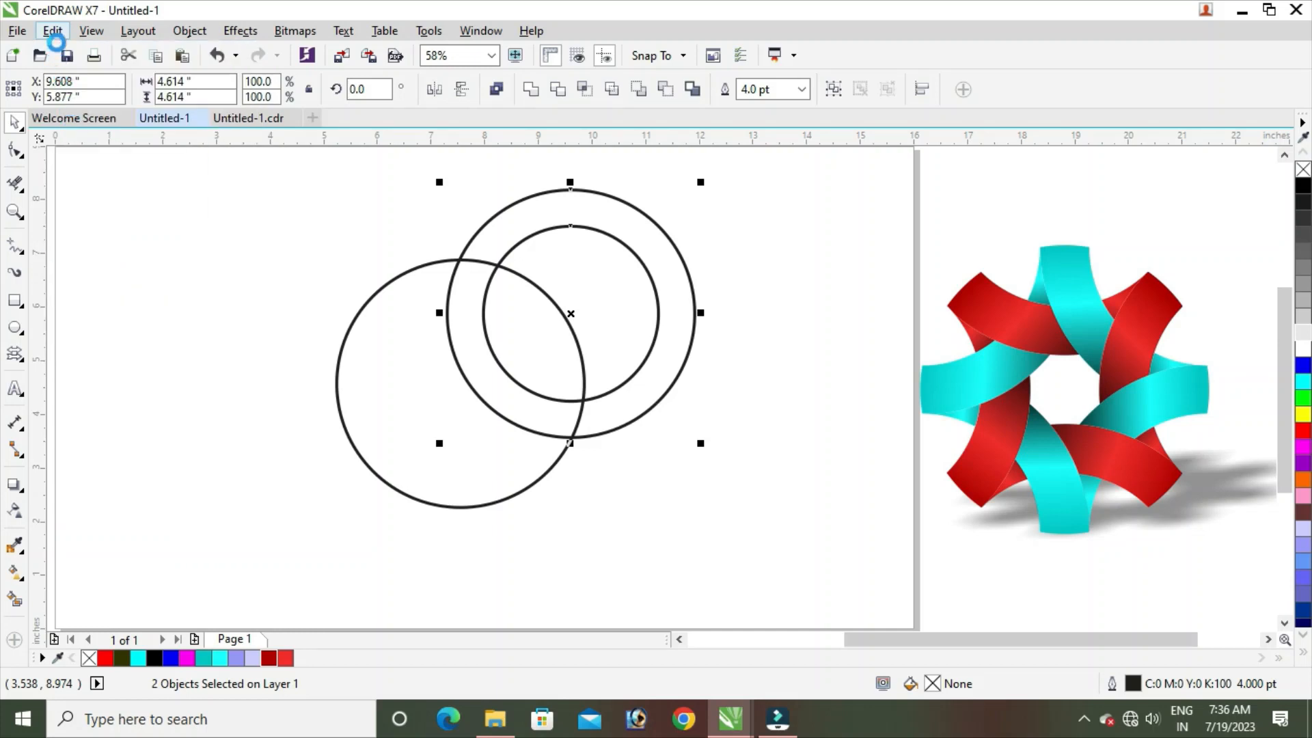
click(59, 38)
click(72, 186)
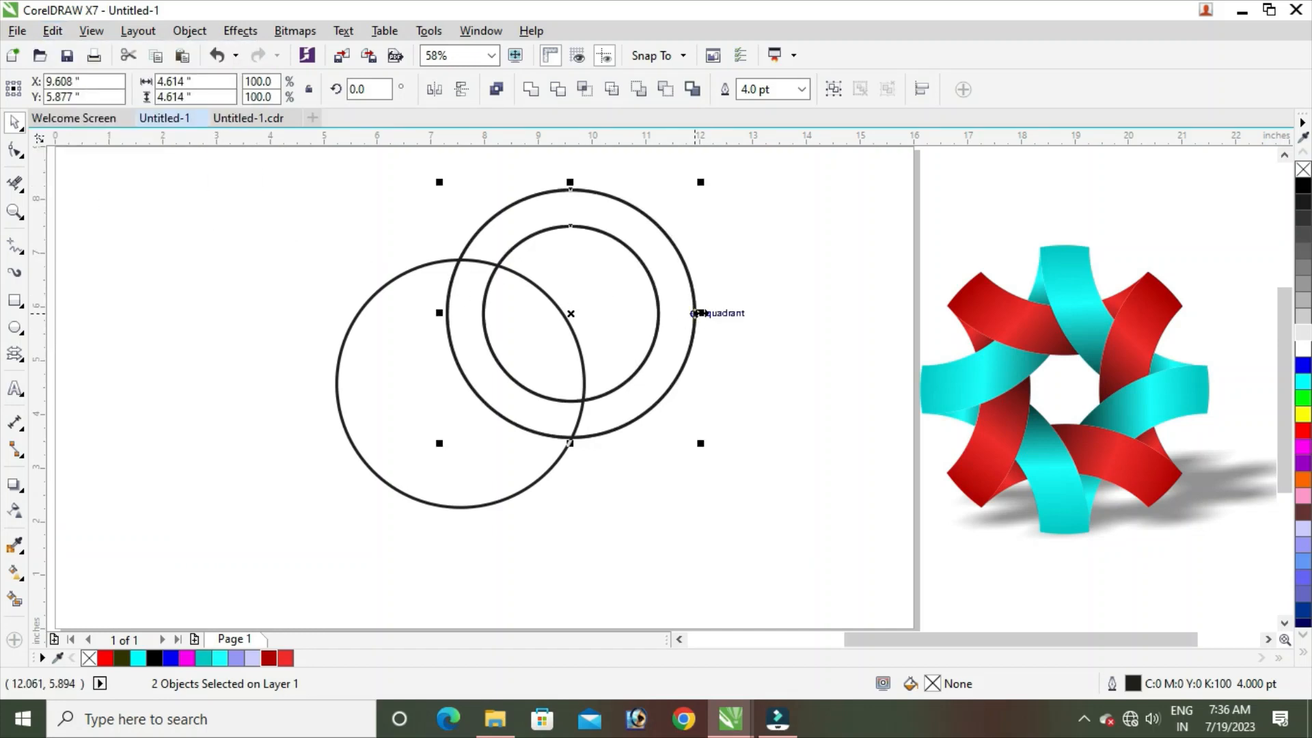
drag(695, 313, 485, 313)
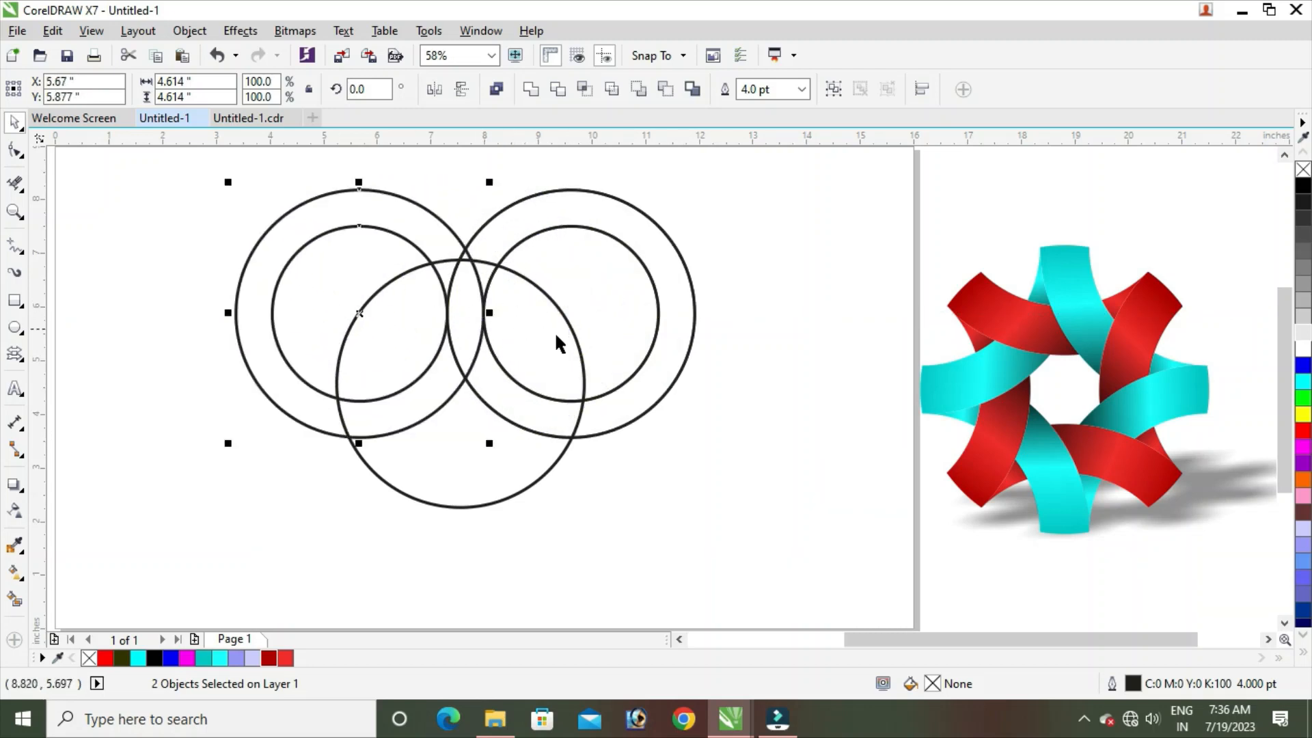
- Centre both concentric pairs on the single circle's top quadrant, and place a copy of them below, overlapping by one ring width
shift+click(689, 340)
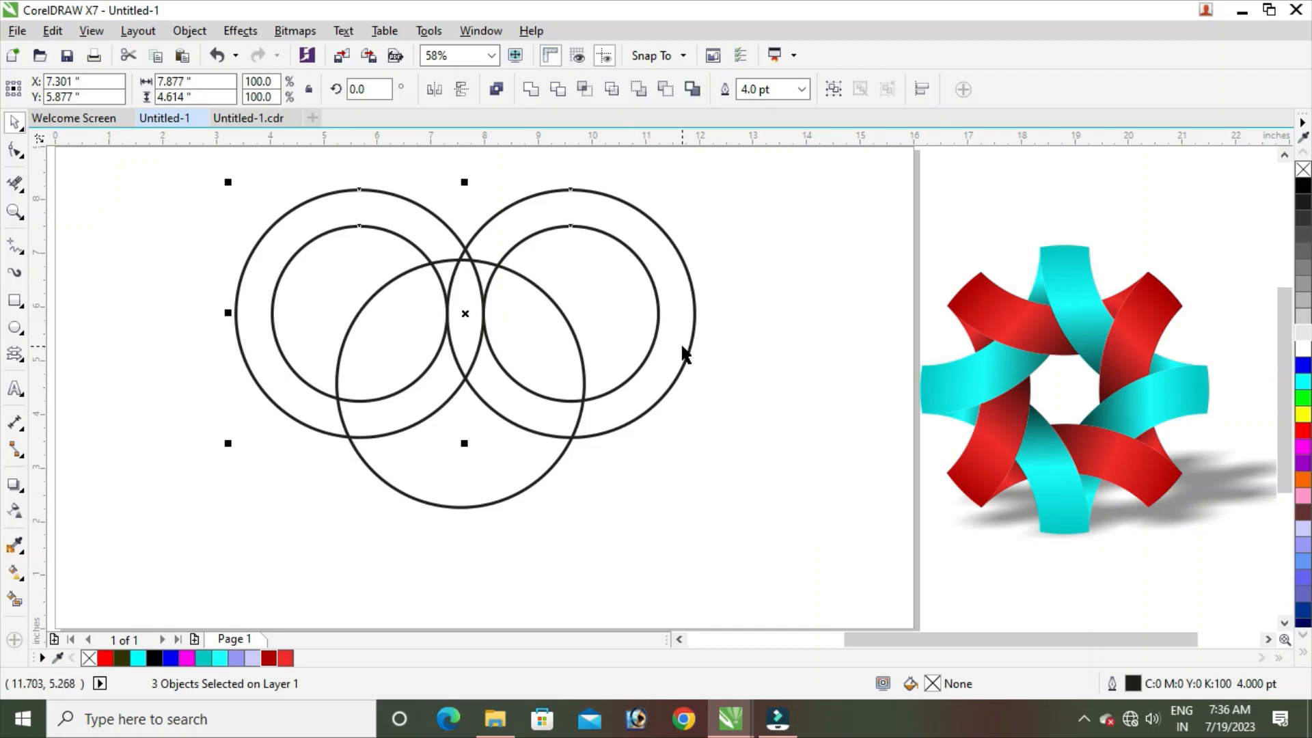
shift+click(482, 322)
drag(466, 322, 460, 260)
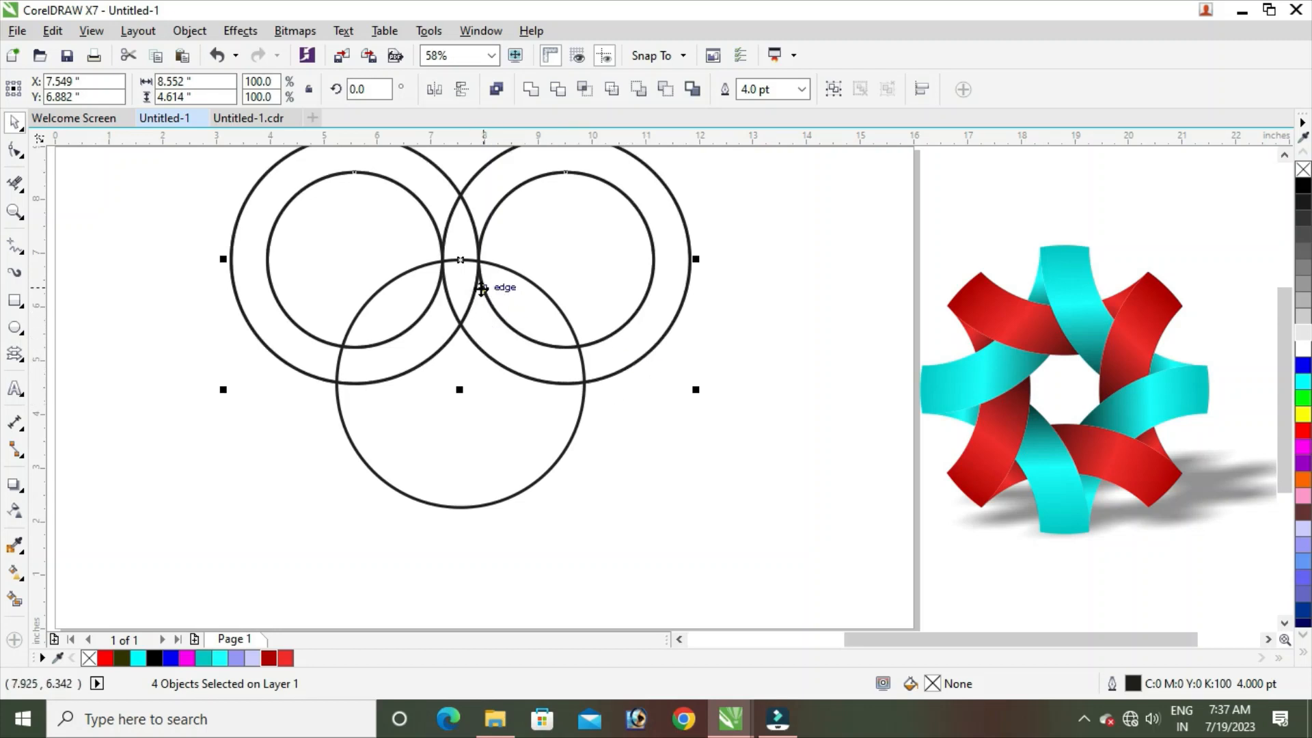
drag(460, 268, 469, 434)
drag(357, 311, 358, 348)
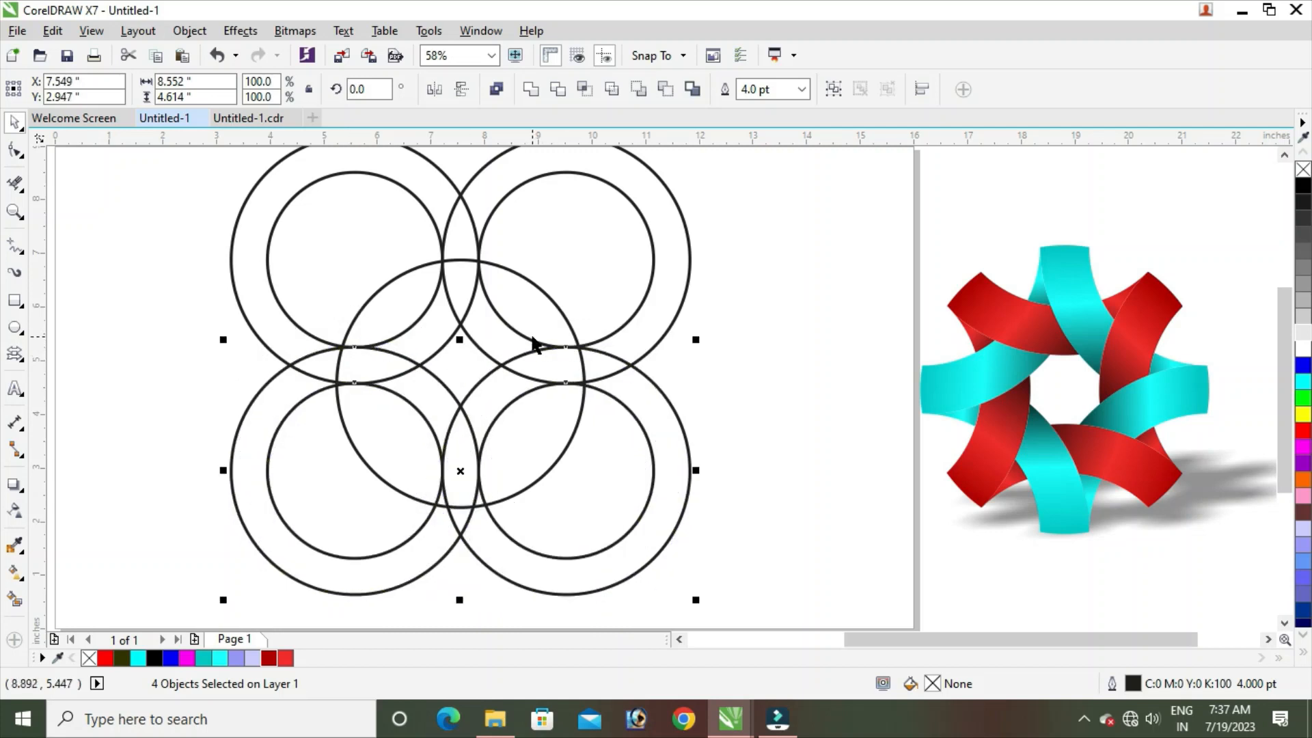
- Select the eight circles forming the four rings, shift them to the right and group them
shift+click(358, 246)
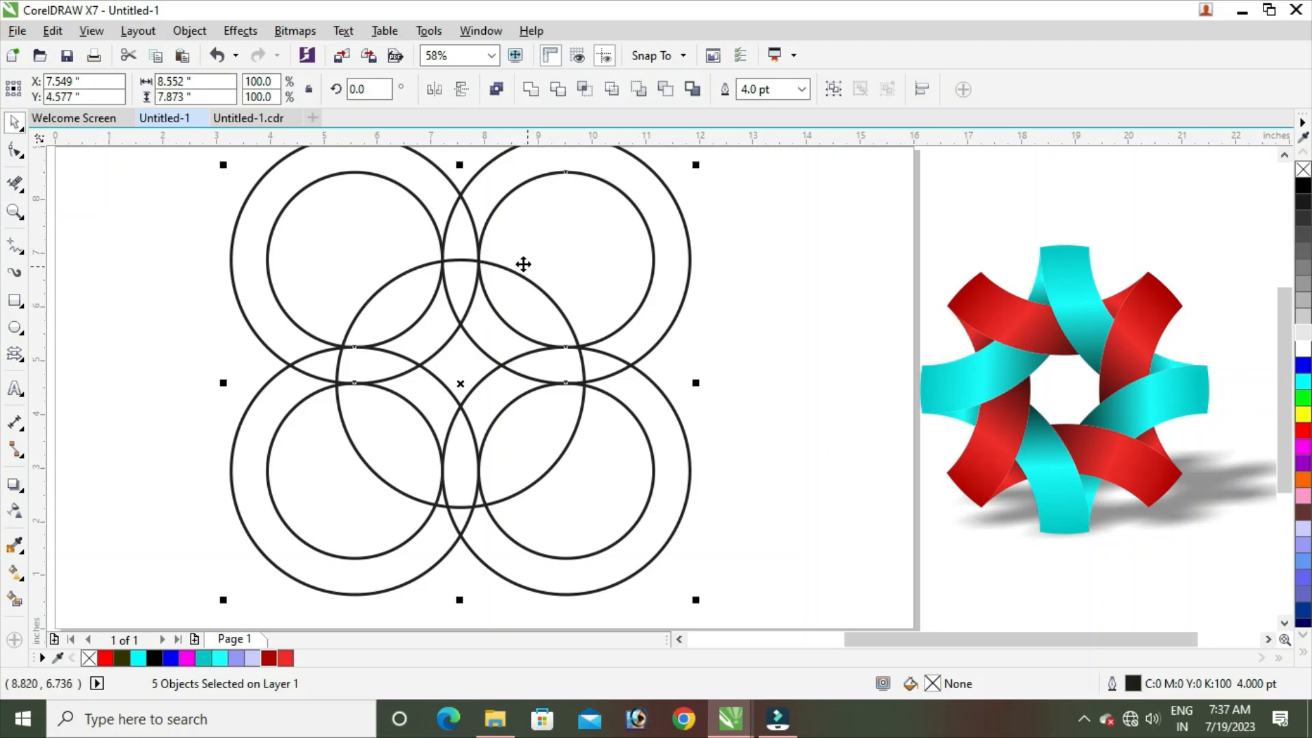
key(ctrl+z)
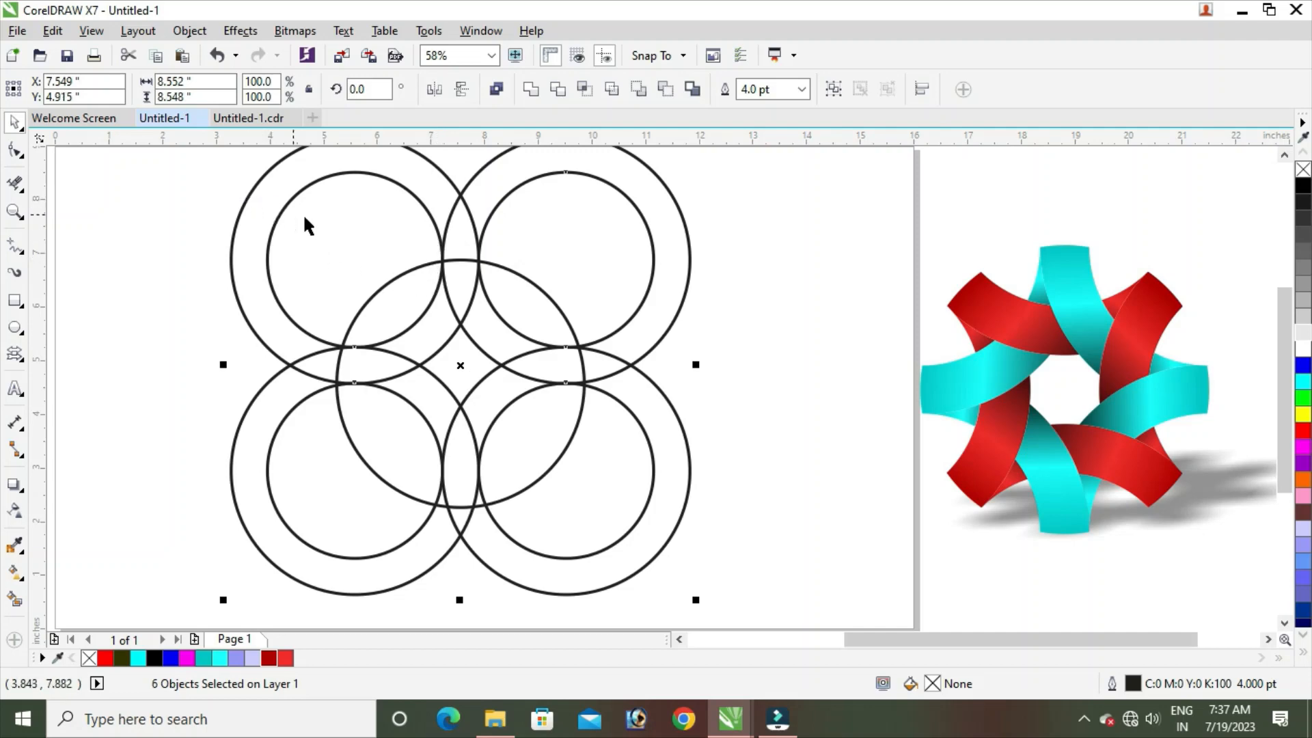
drag(462, 367, 659, 366)
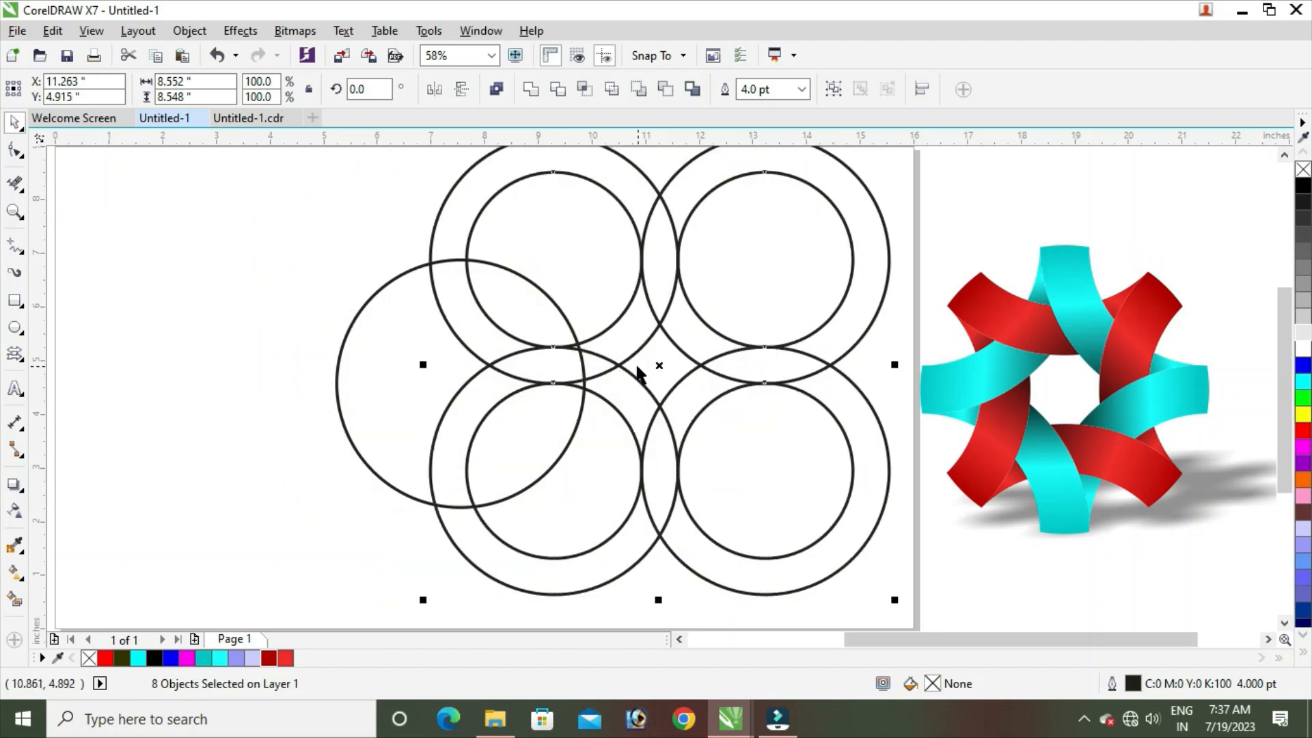
right_click(680, 314)
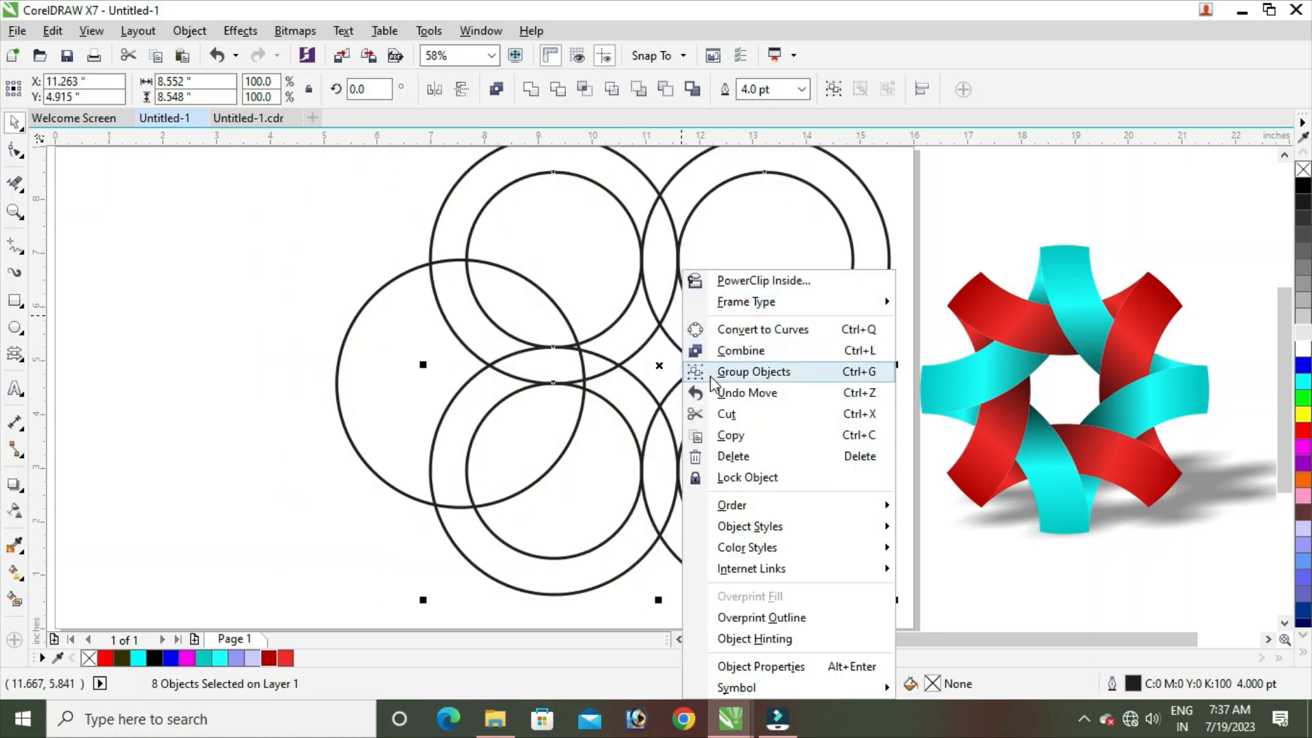
click(757, 377)
- Move the ring group and the single circle to the left, and align their centres both horizontally and vertically
drag(644, 371, 561, 362)
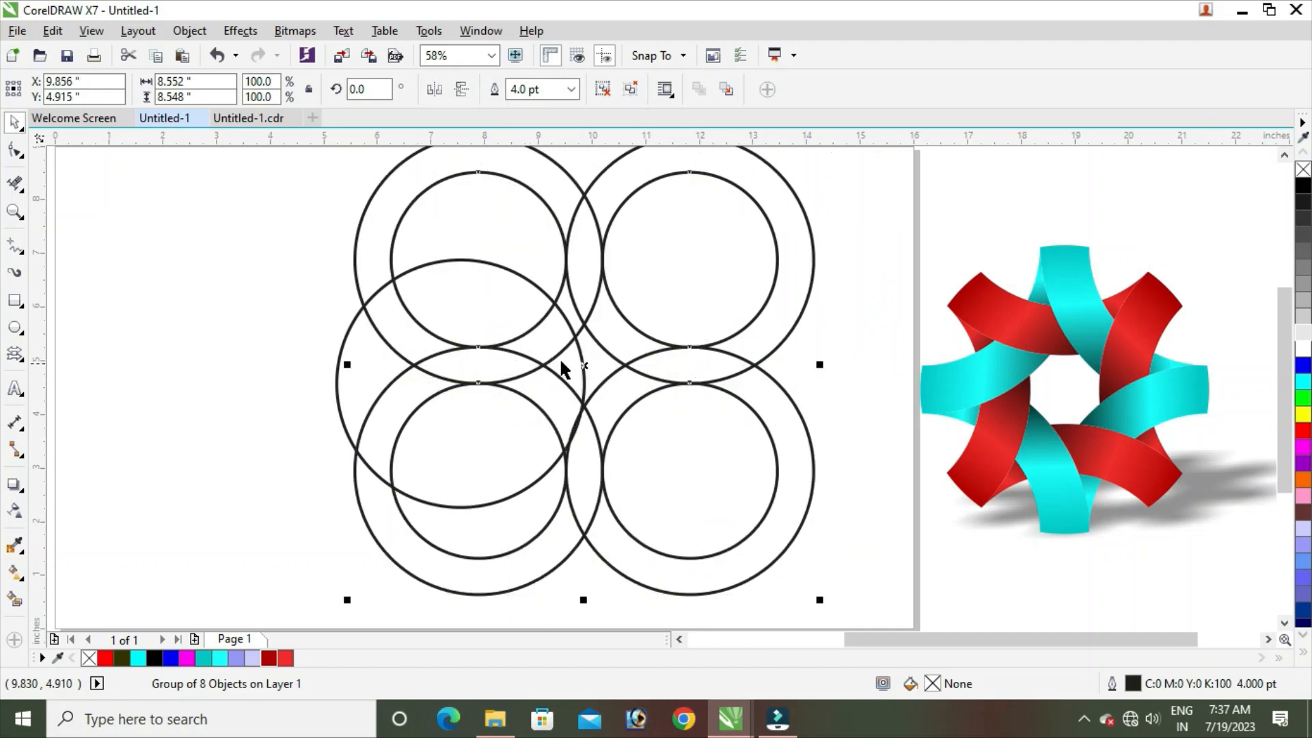
click(328, 361)
drag(337, 366, 174, 371)
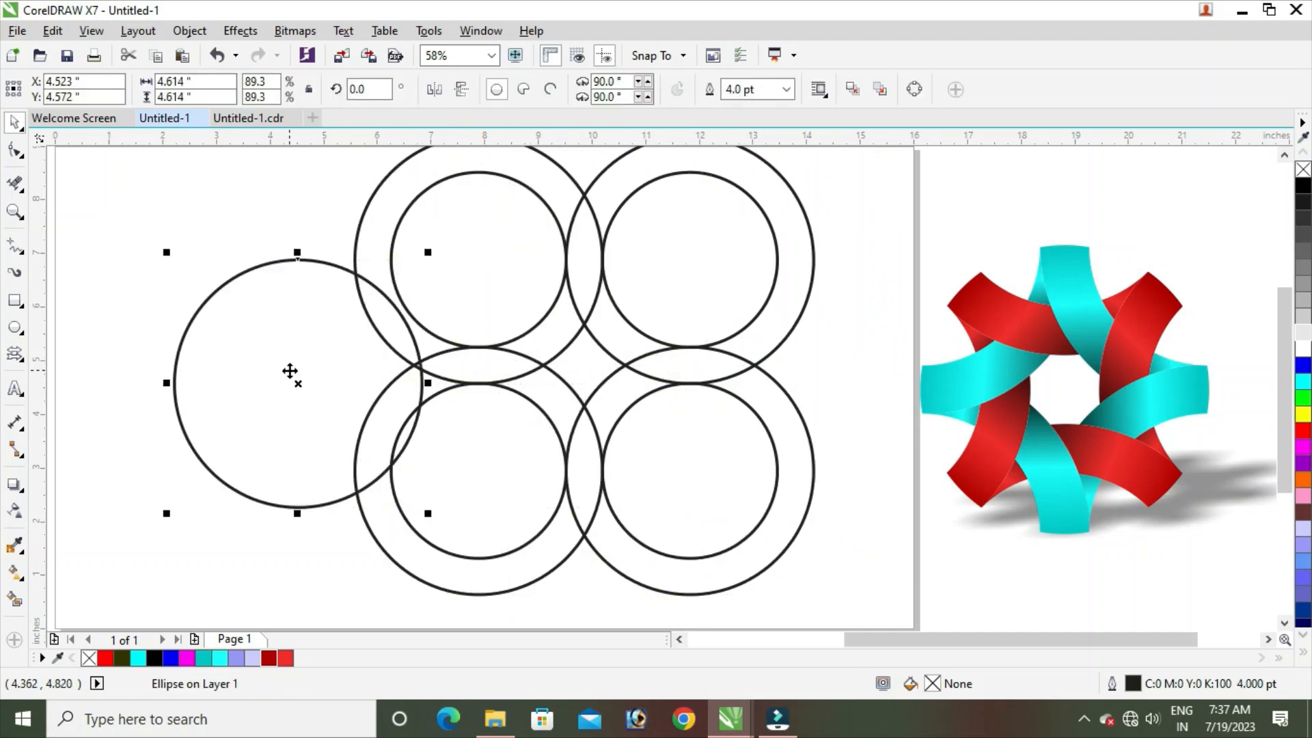
key(ctrl+a)
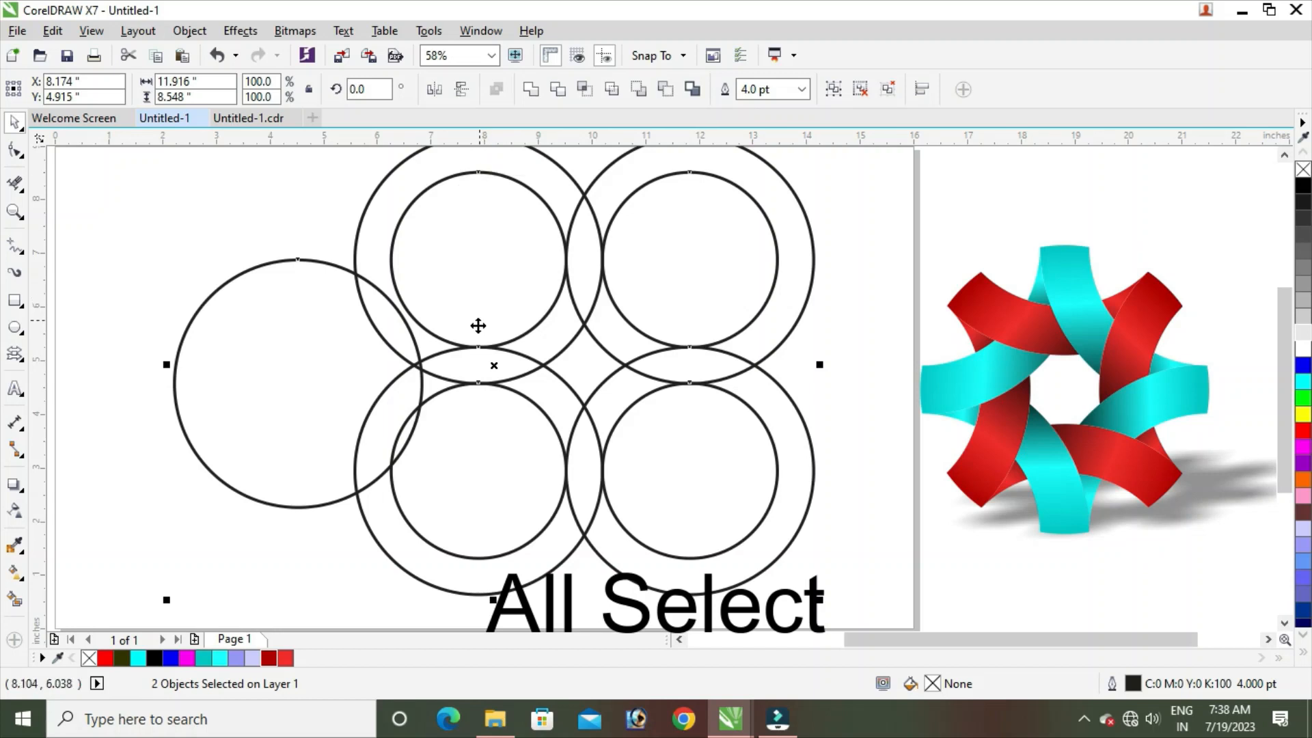
key(c)
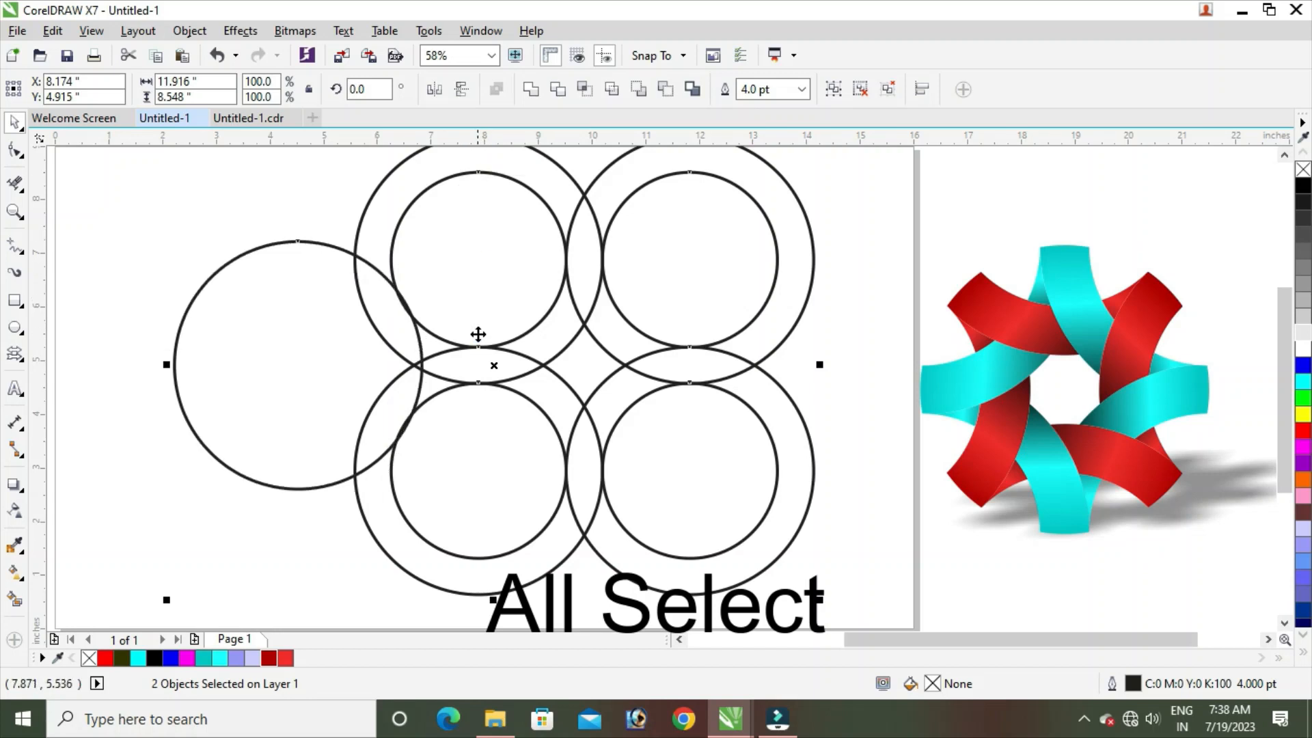
key(e)
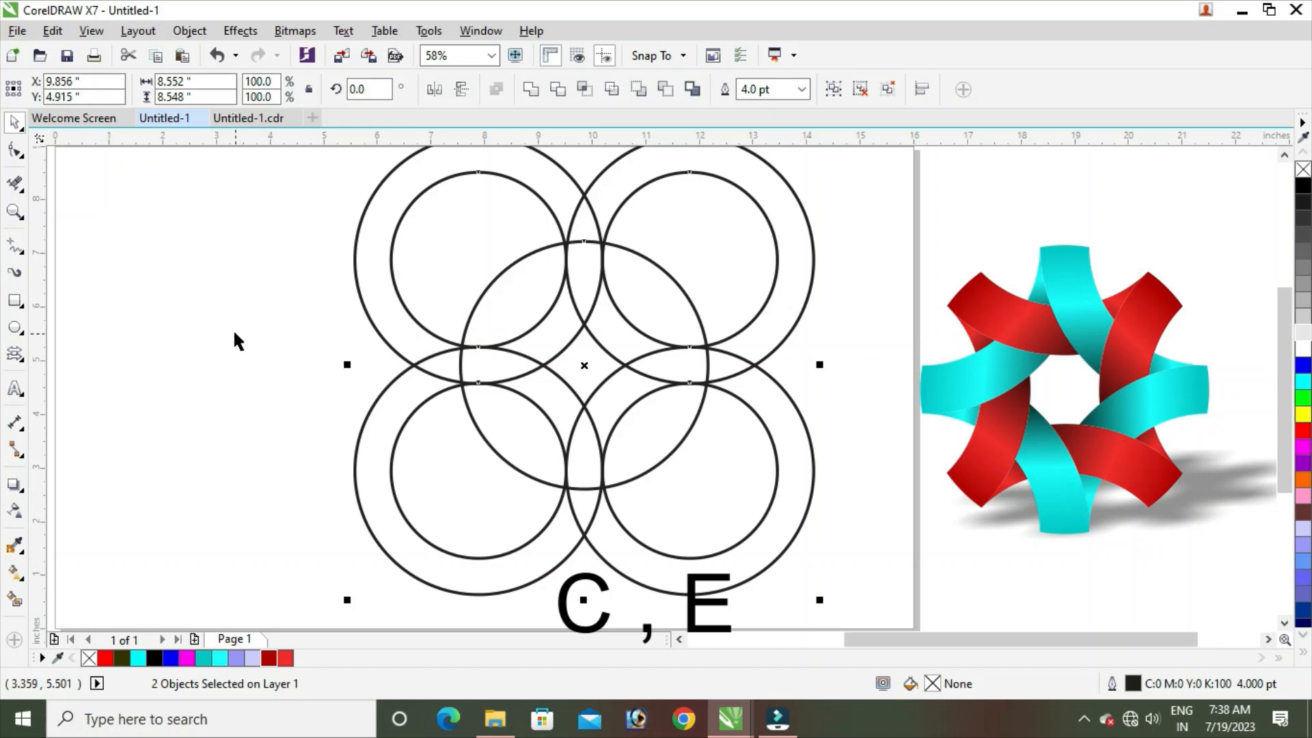
- Shrink the central circle slightly about its centre so its edge passes through the points where neighbouring ring edges touch
click(233, 333)
click(487, 445)
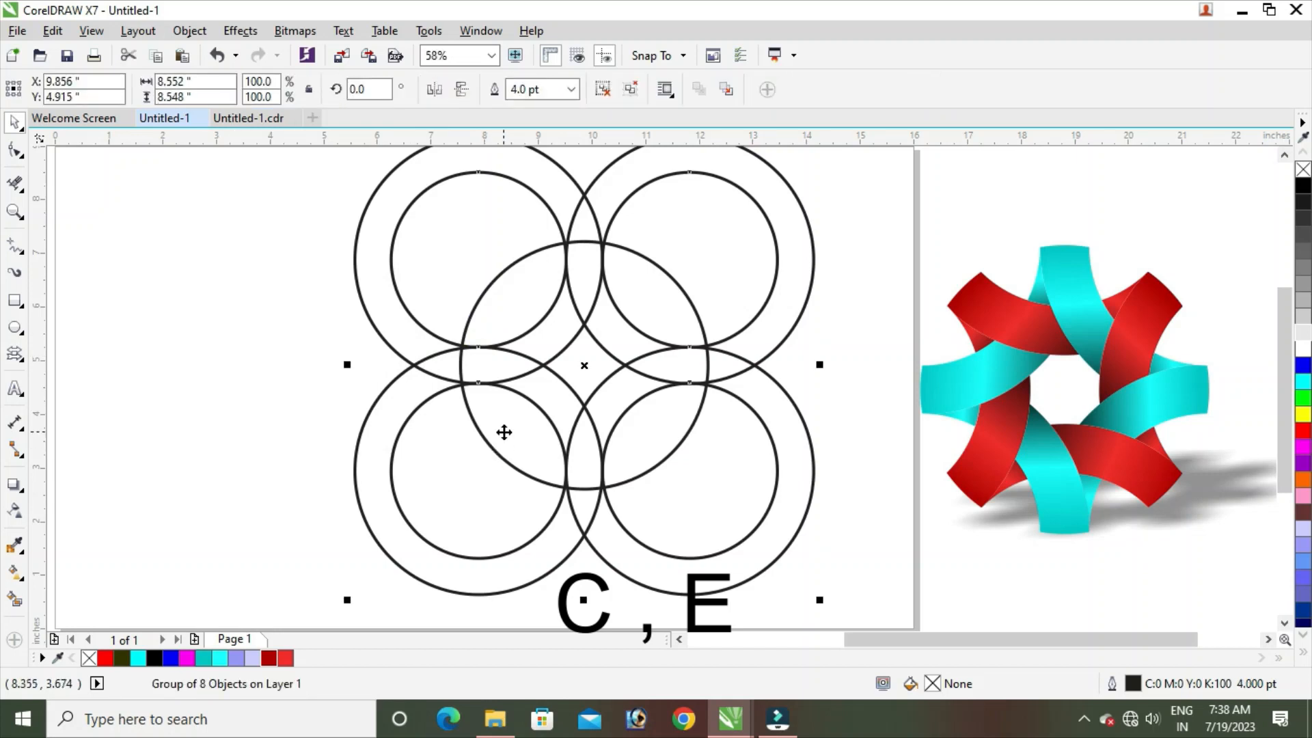
click(524, 296)
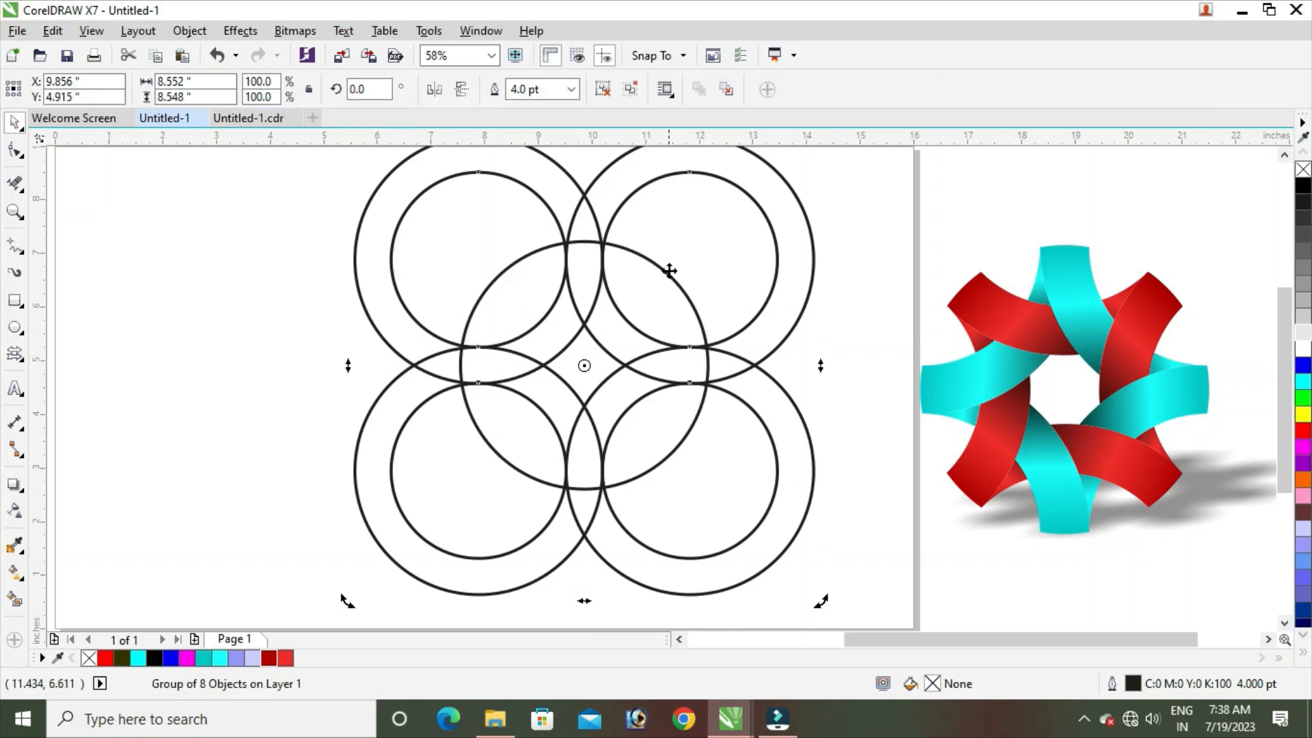
click(445, 284)
click(299, 301)
drag(215, 205, 816, 510)
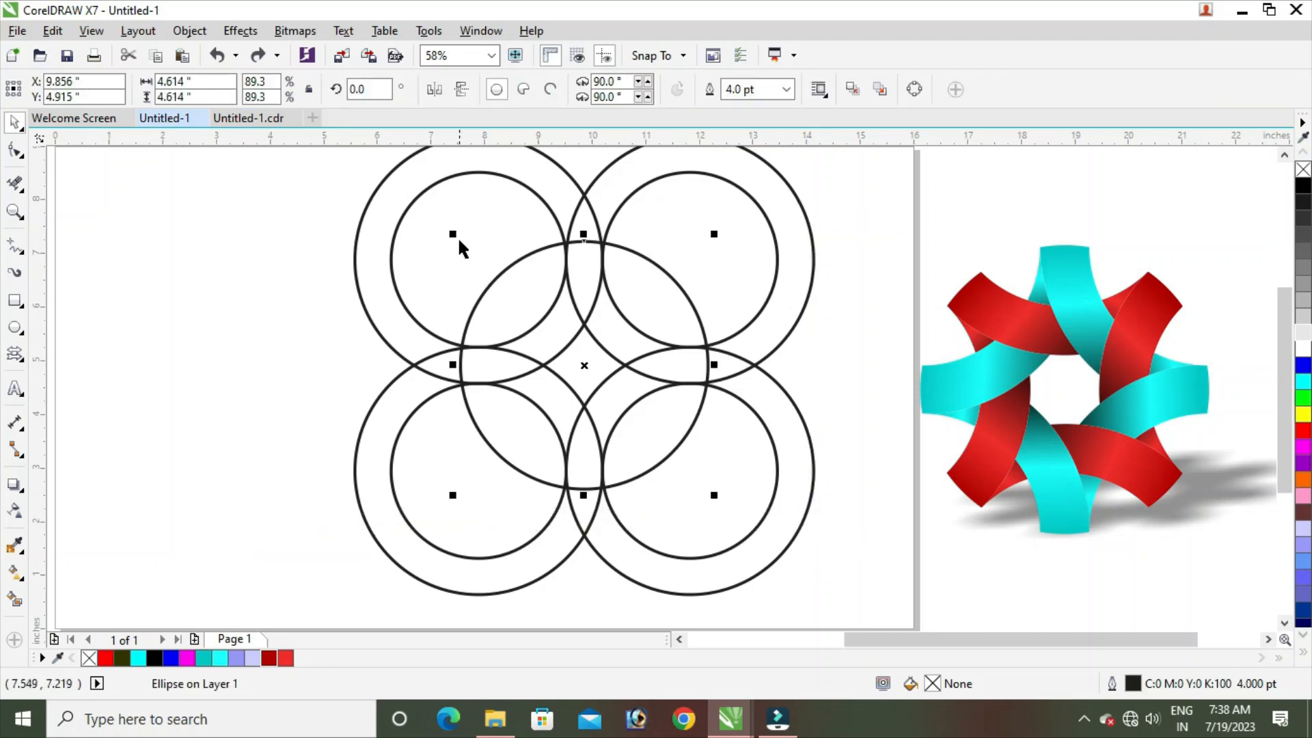
drag(453, 235, 458, 243)
click(149, 276)
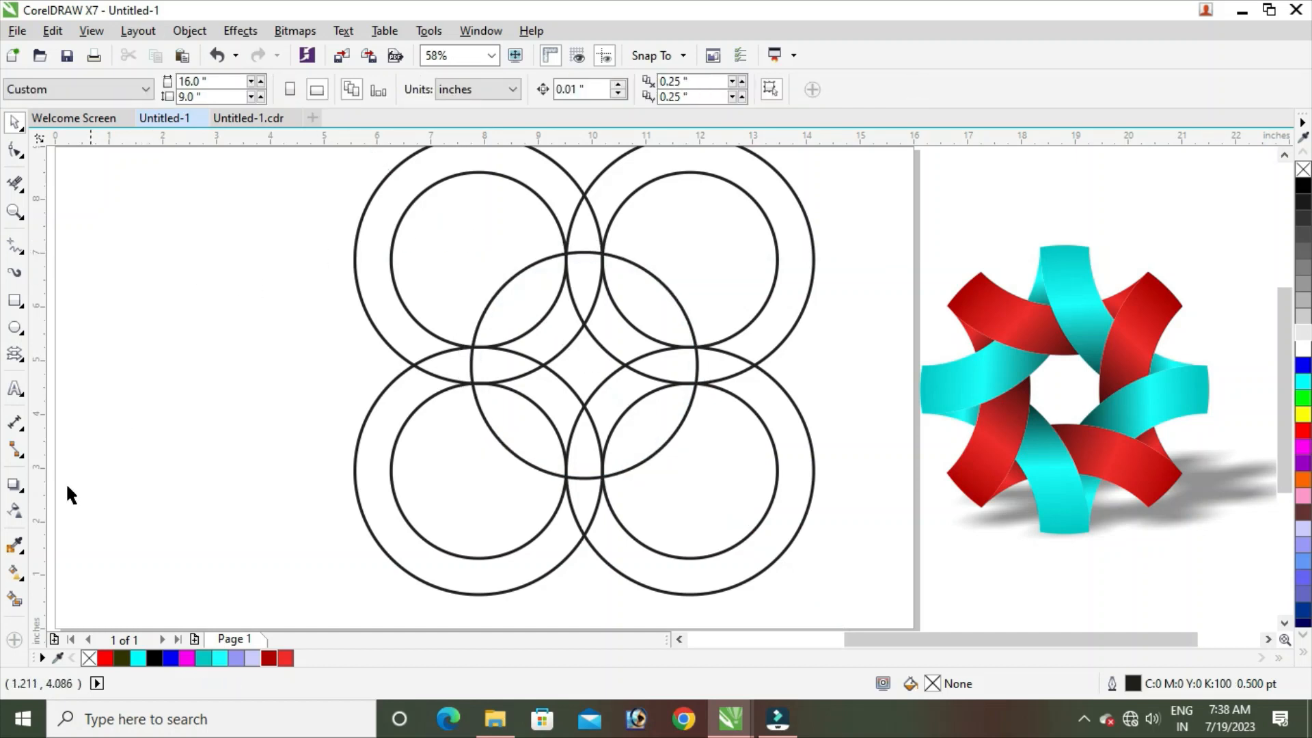
- Smart-fill the three adjoining segments of the upper-right ring's band inside the central circle with magenta and a 1.0 pt outline
click(15, 600)
click(573, 287)
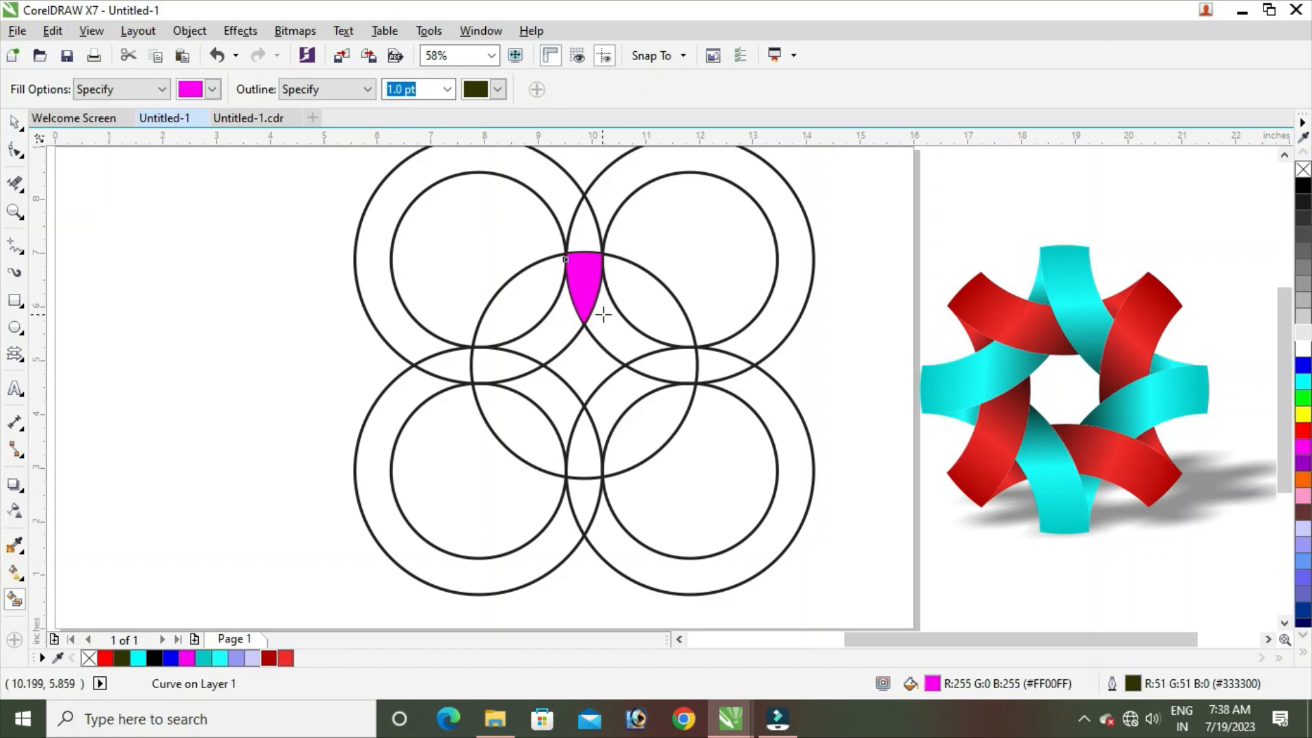
click(634, 346)
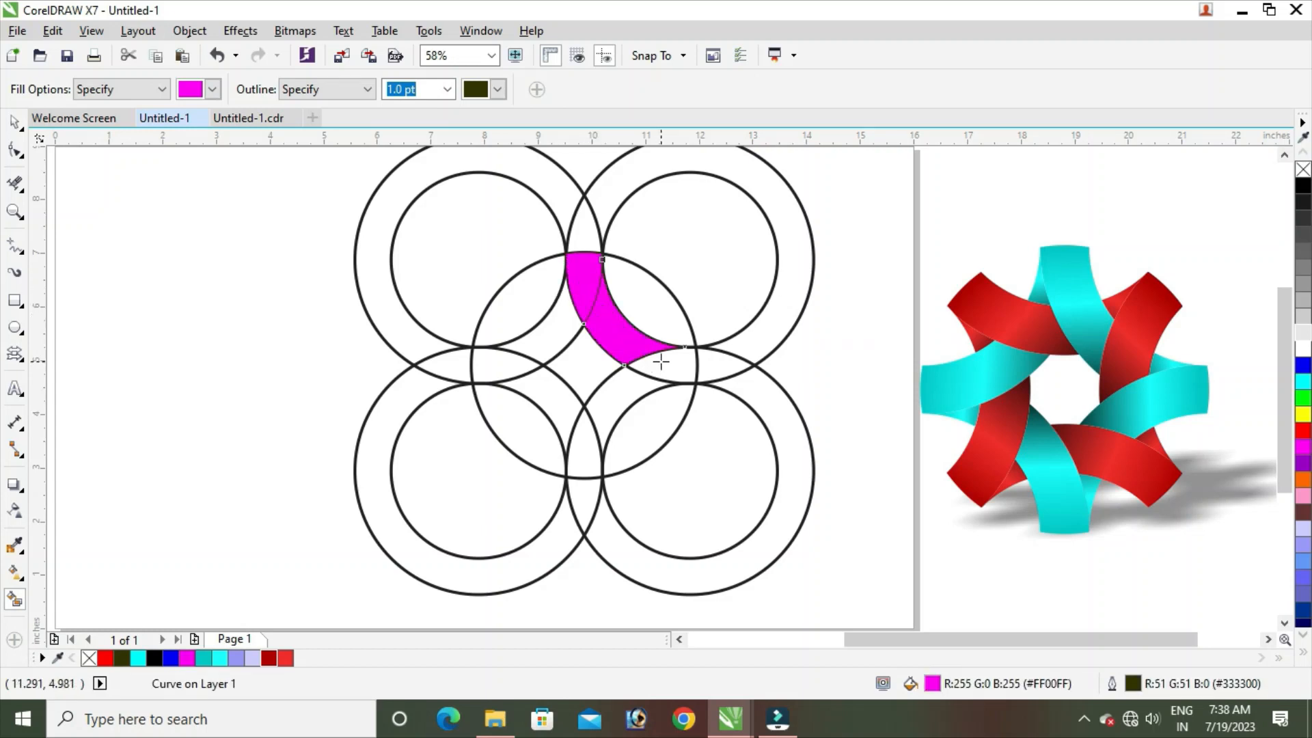
click(661, 361)
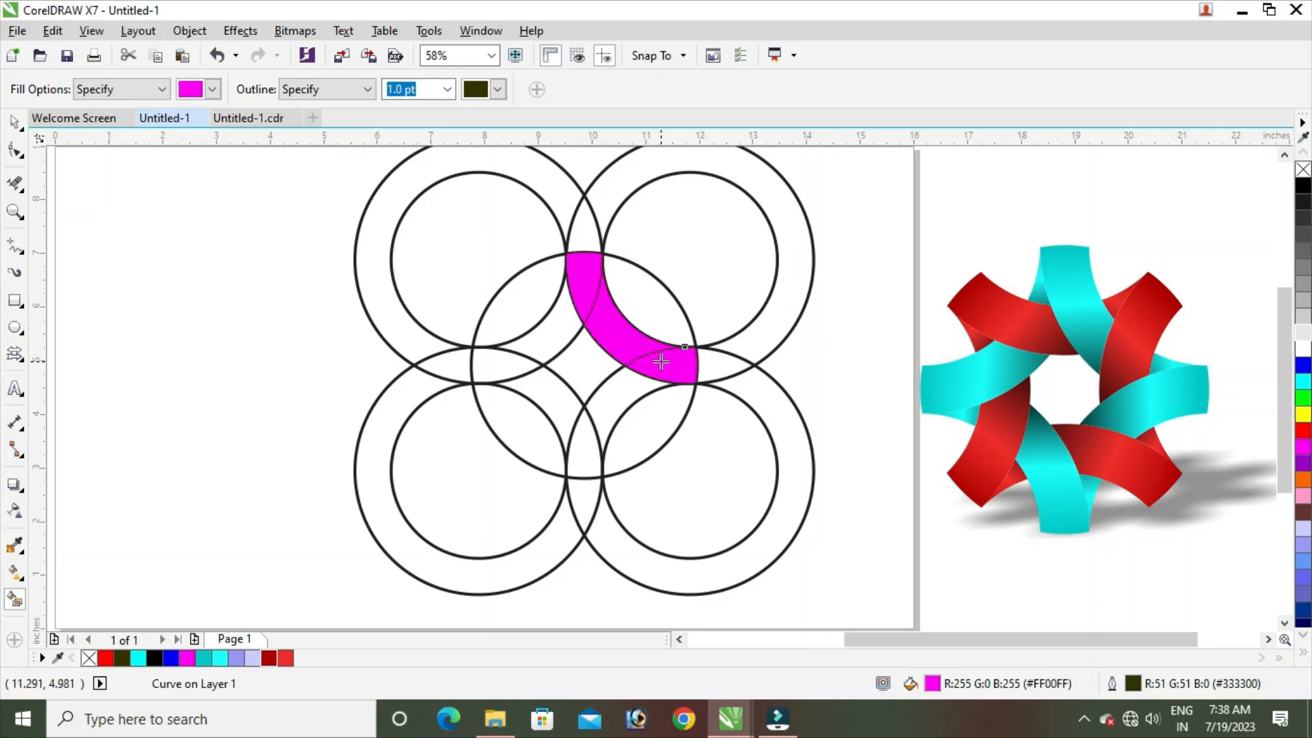
- Smart-fill the remaining segments of the lower-right, lower-left and upper-left ring bands inside the central circle with magenta
click(619, 406)
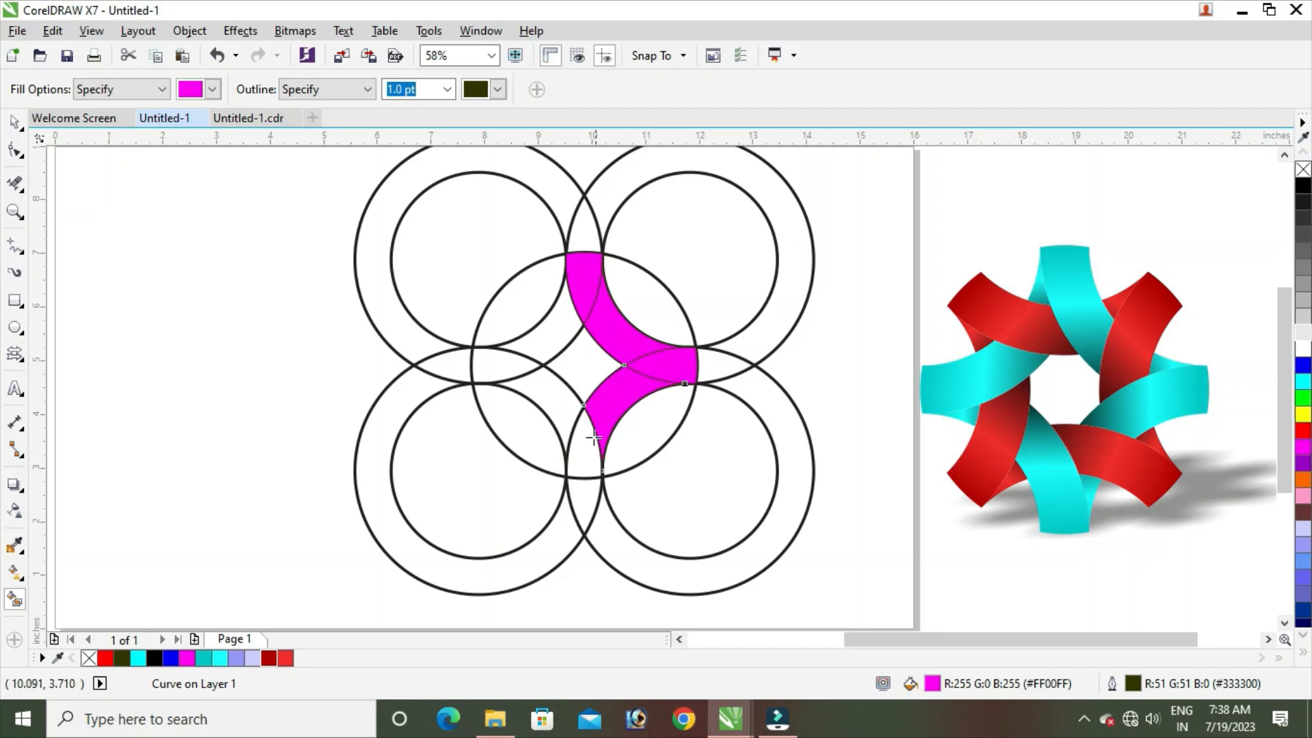
click(582, 430)
click(533, 400)
click(519, 364)
click(563, 344)
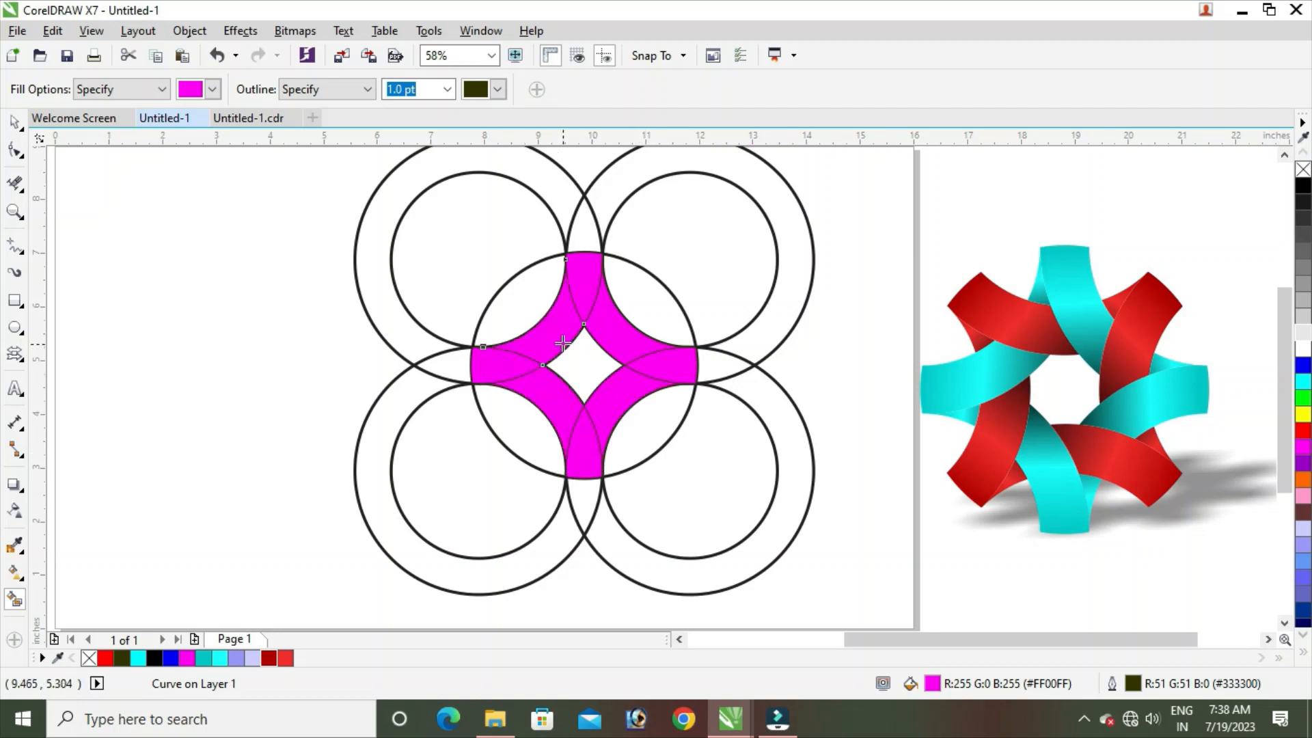
- Pull the ring group and the central circle away from the filled shape and delete both, leaving only the magenta pieces
click(15, 123)
click(293, 278)
drag(425, 247, 375, 248)
right_click(375, 249)
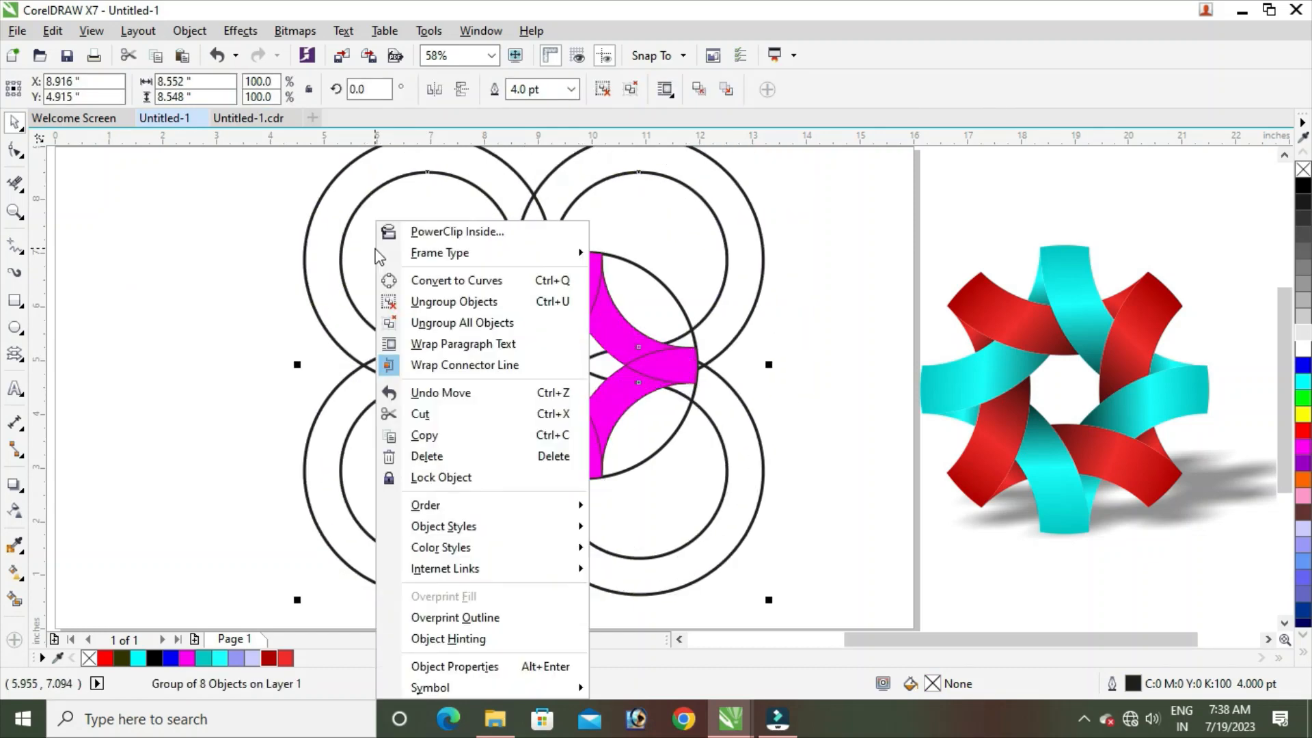
click(438, 454)
drag(521, 300, 332, 282)
right_click(333, 282)
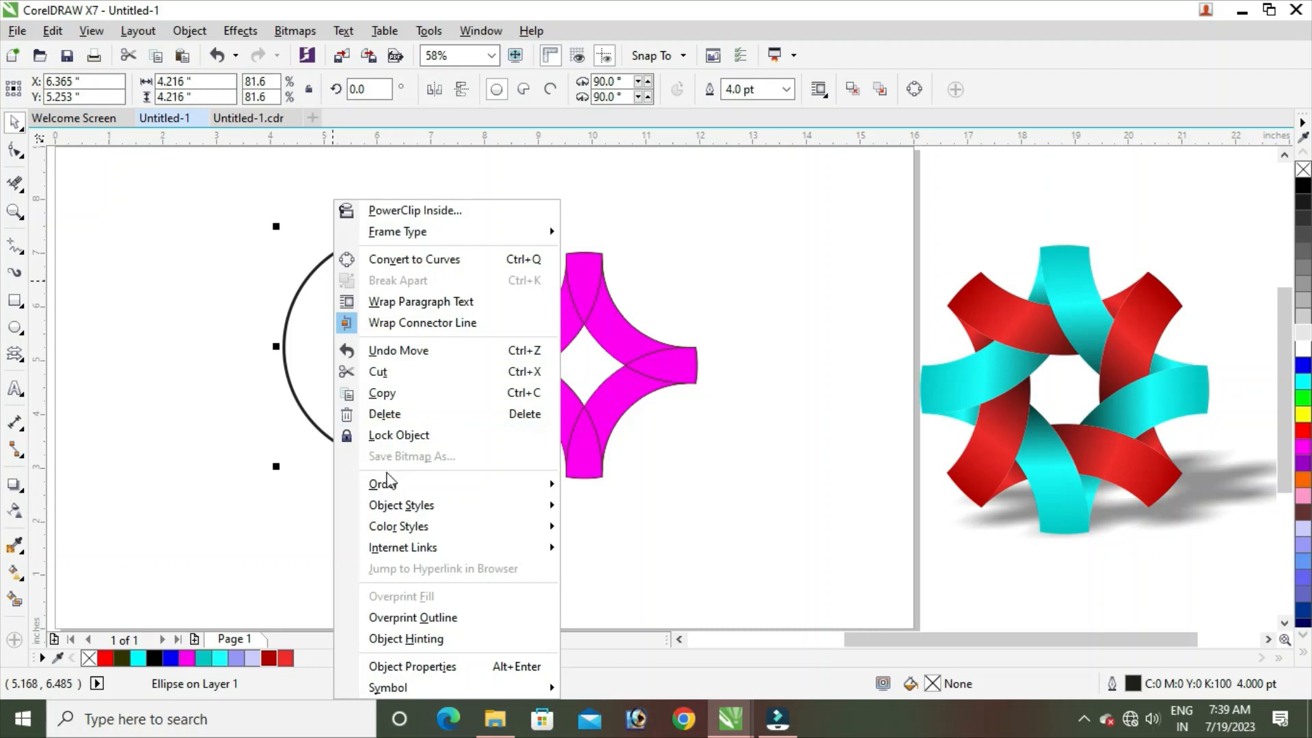
click(384, 413)
- Enlarge all magenta pieces together about their centre to about 7.4 inches wide and high, and shift them slightly to the left
drag(422, 232, 796, 530)
drag(699, 478, 797, 555)
click(578, 360)
drag(514, 371, 527, 367)
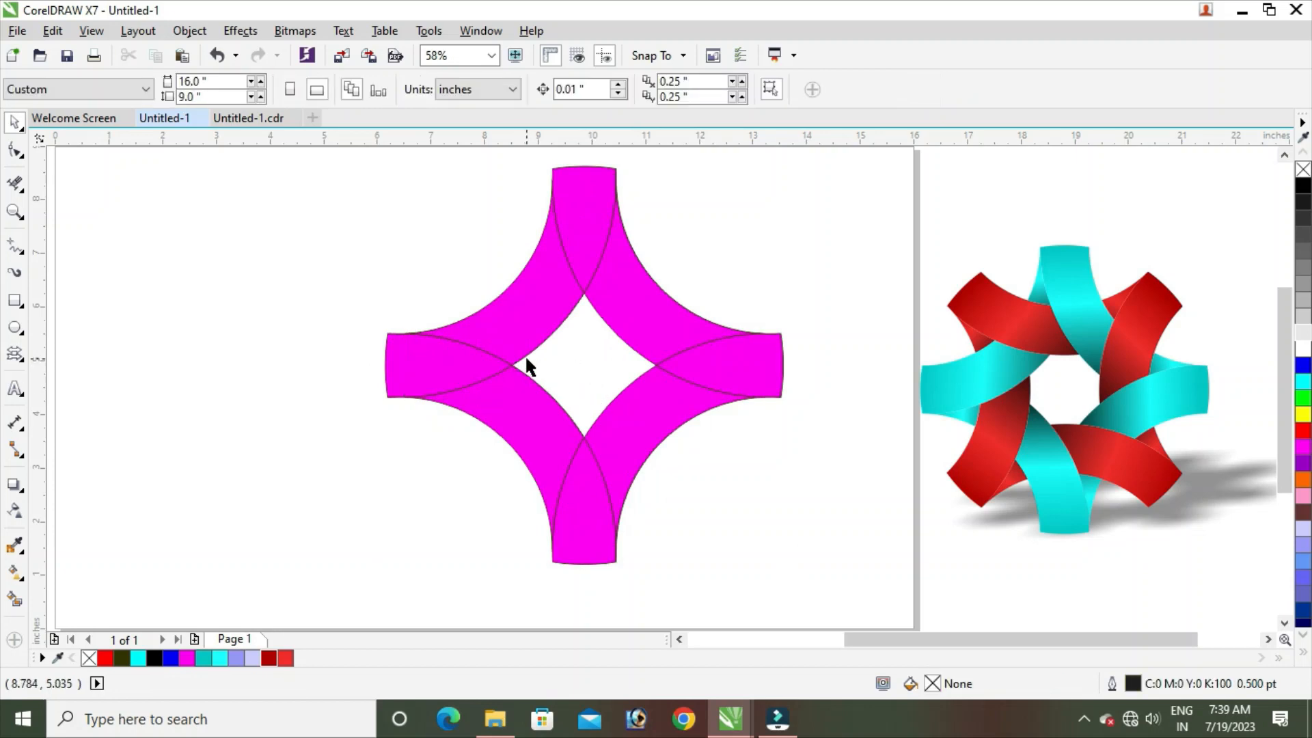
drag(305, 164, 797, 540)
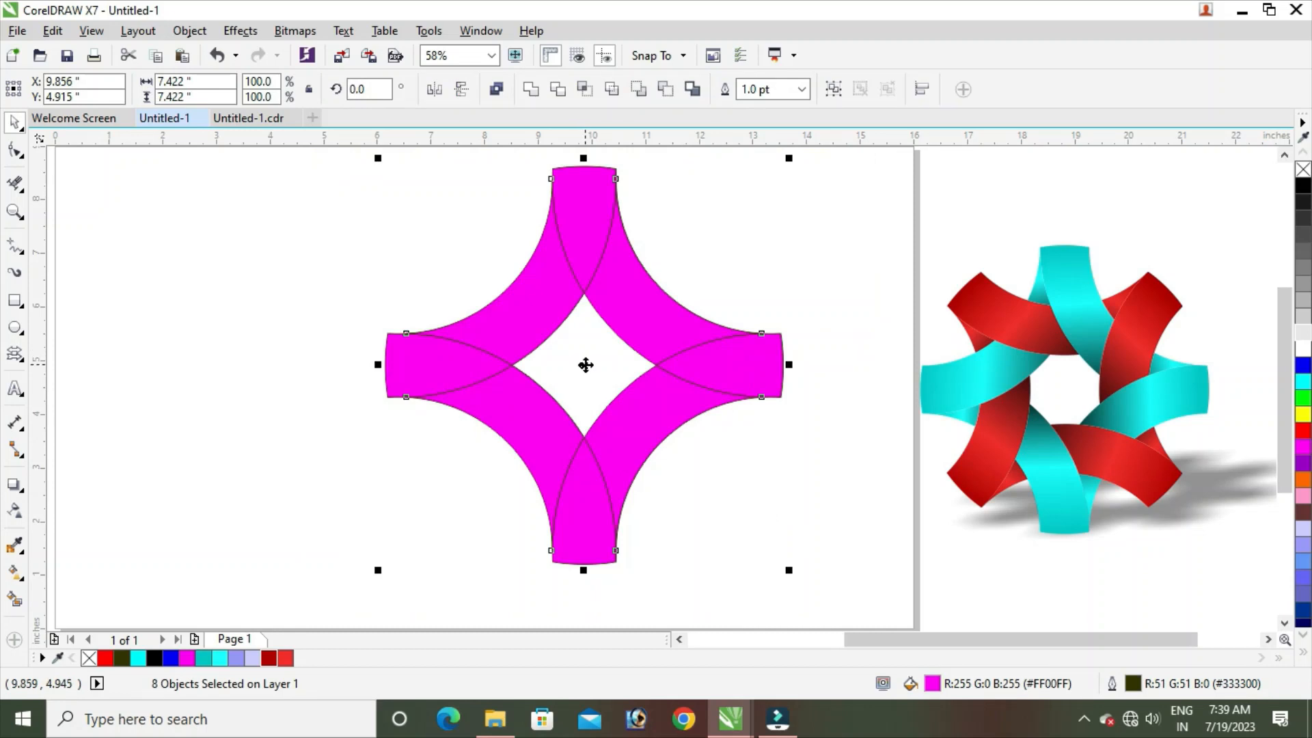
drag(585, 365, 487, 375)
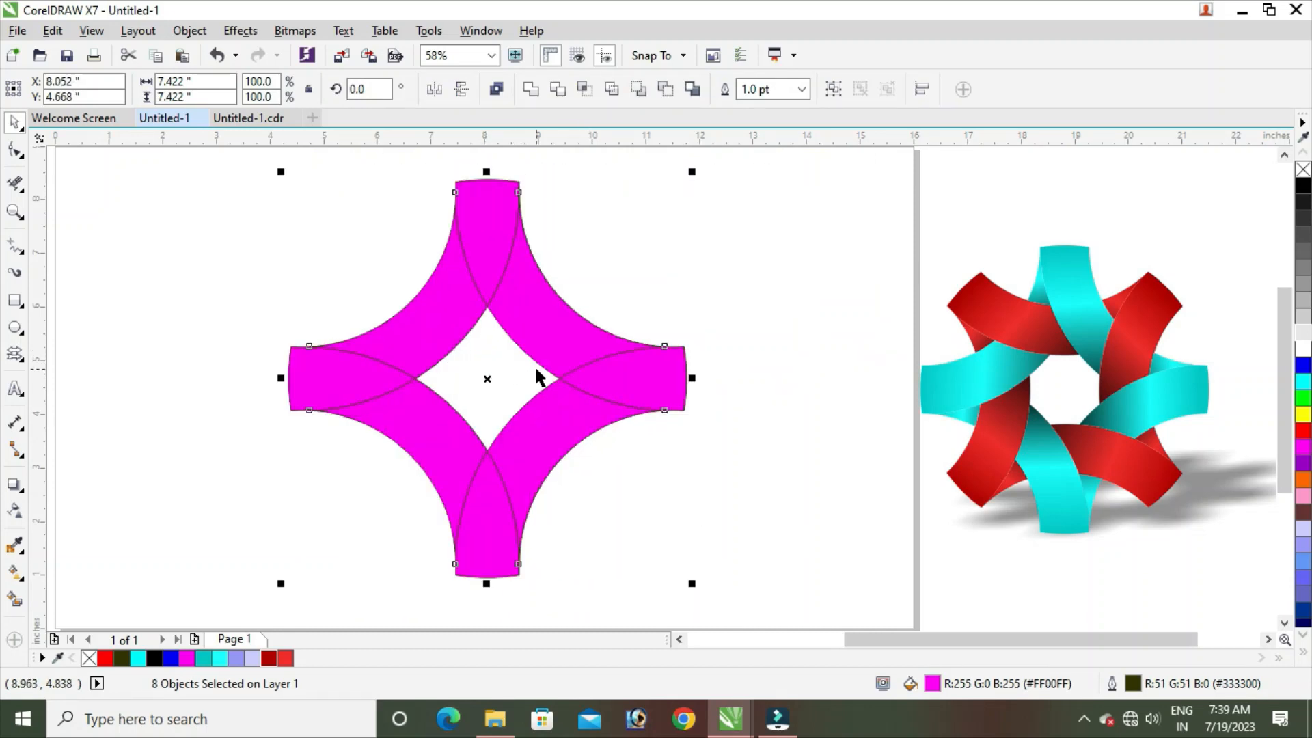
- Copy the eight magenta pieces in place and rotate the copy about its centre to 315 degrees
click(485, 379)
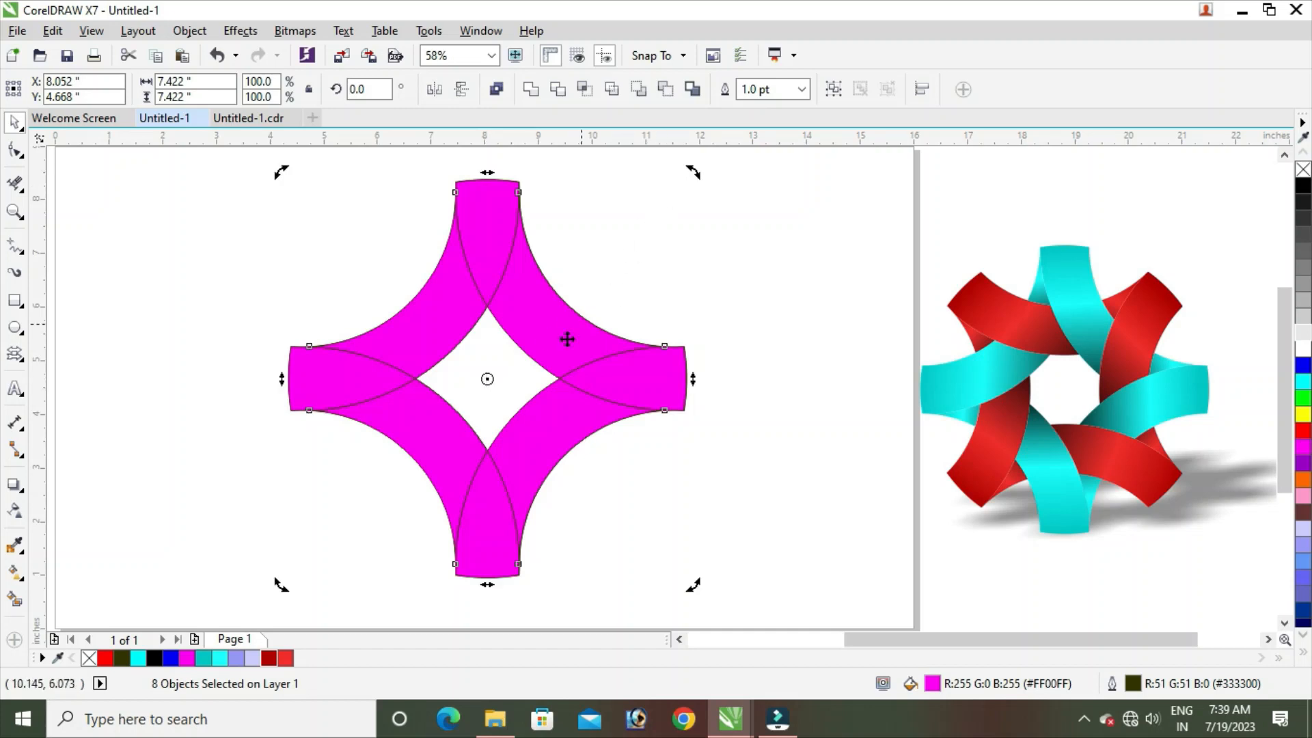
key(ctrl+z)
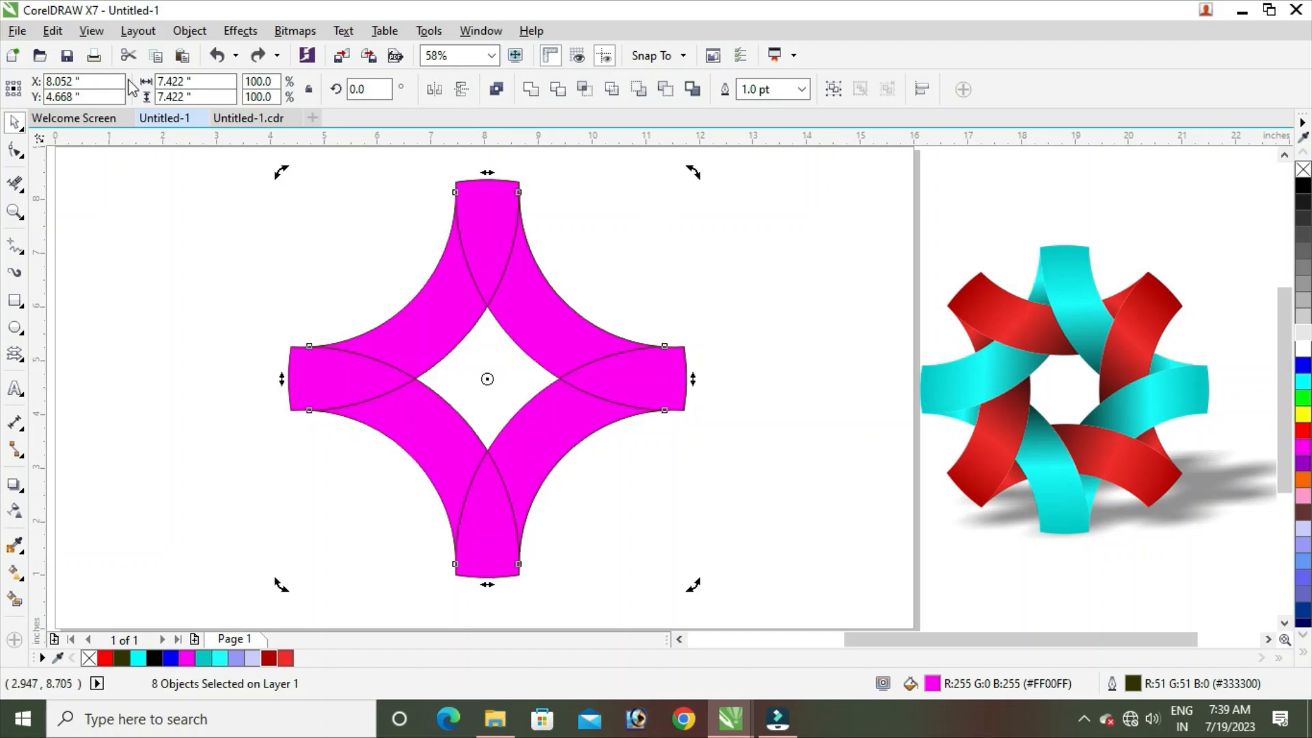
click(53, 31)
click(100, 188)
click(52, 31)
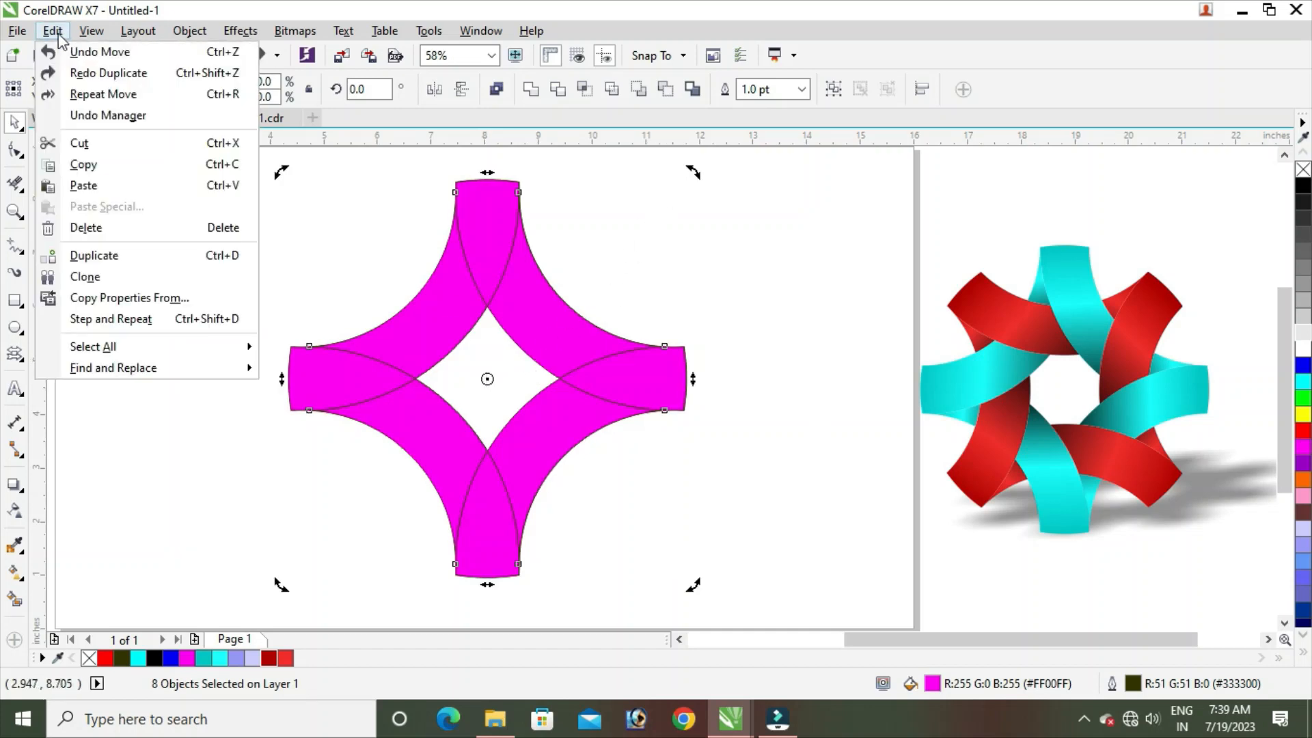
click(100, 185)
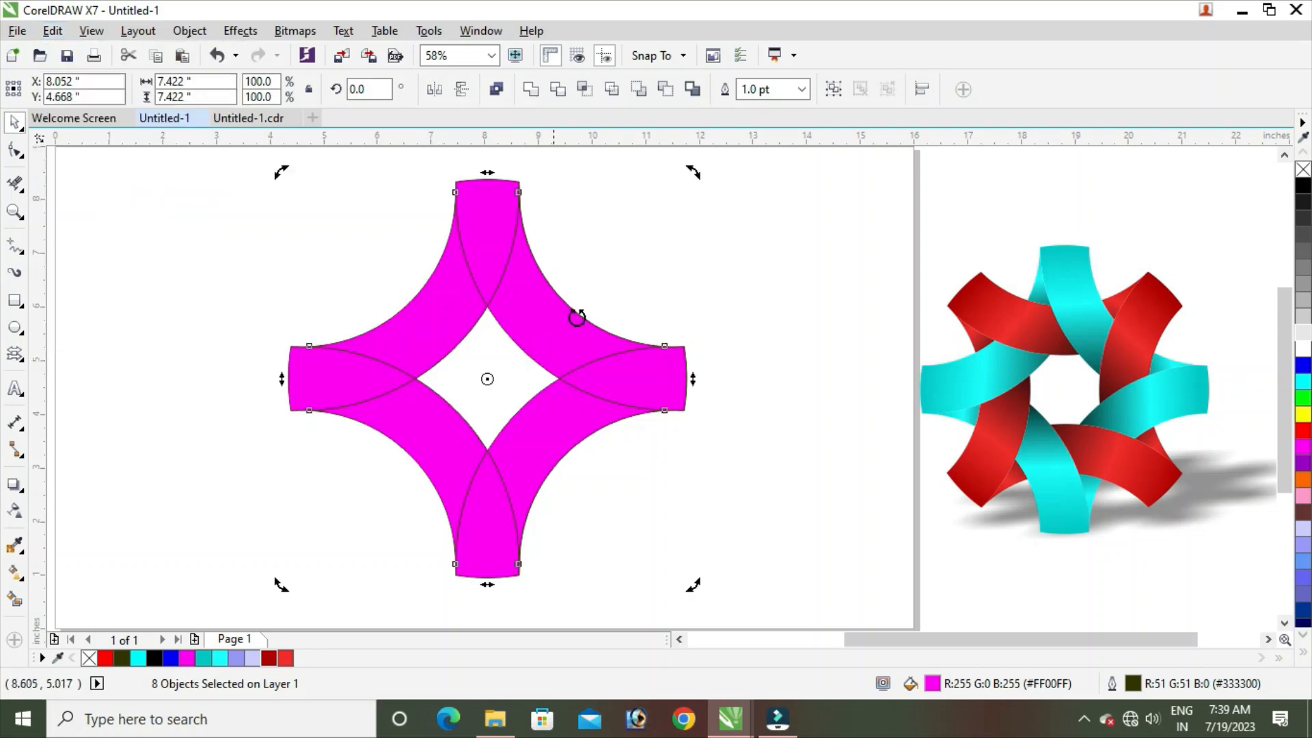
drag(695, 174, 735, 355)
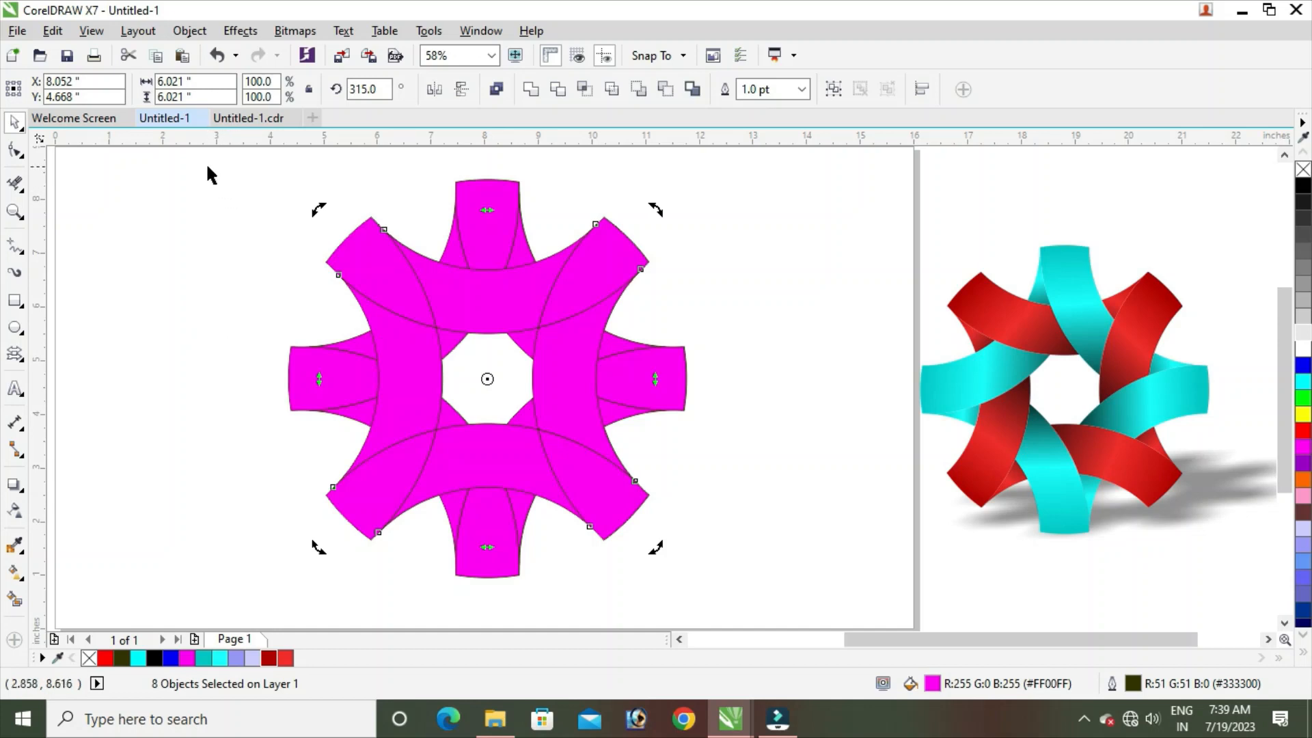
- Remove the fill from all pieces of both shapes and give them a black 4.0 pt outline
drag(207, 167, 763, 593)
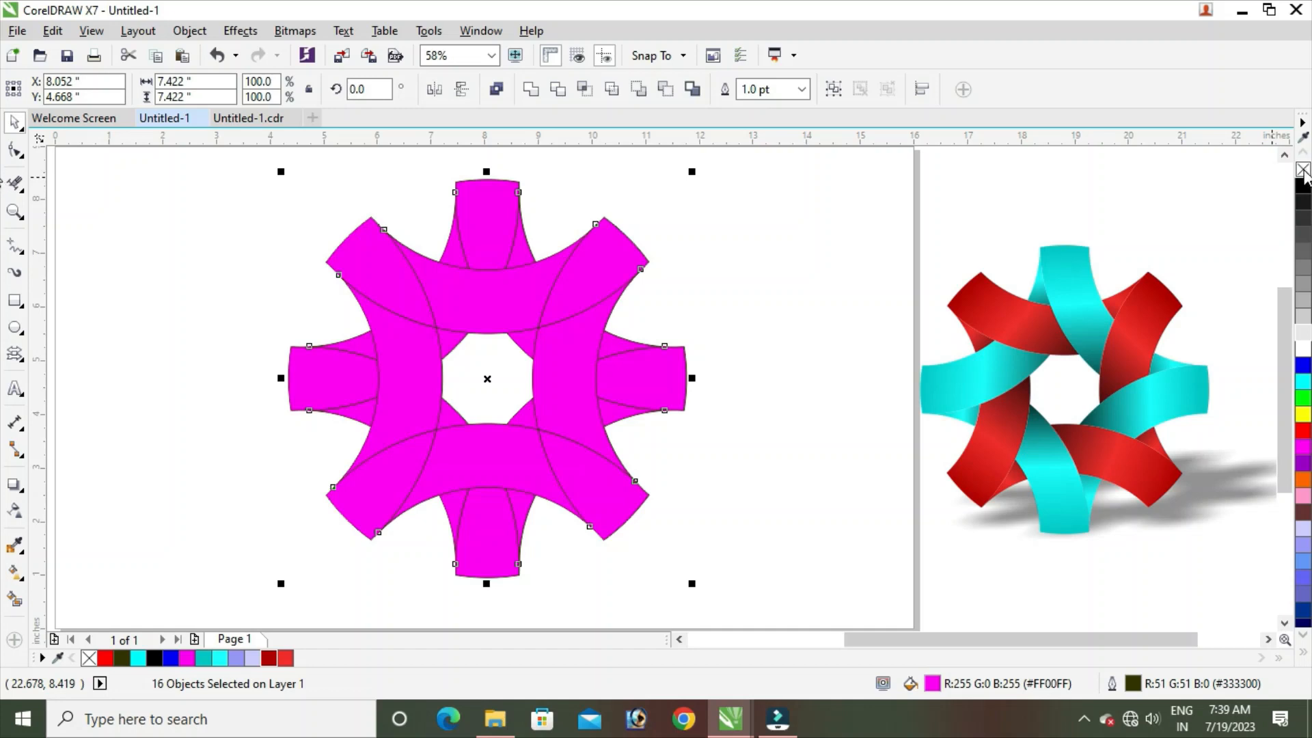
click(1304, 170)
right_click(1303, 189)
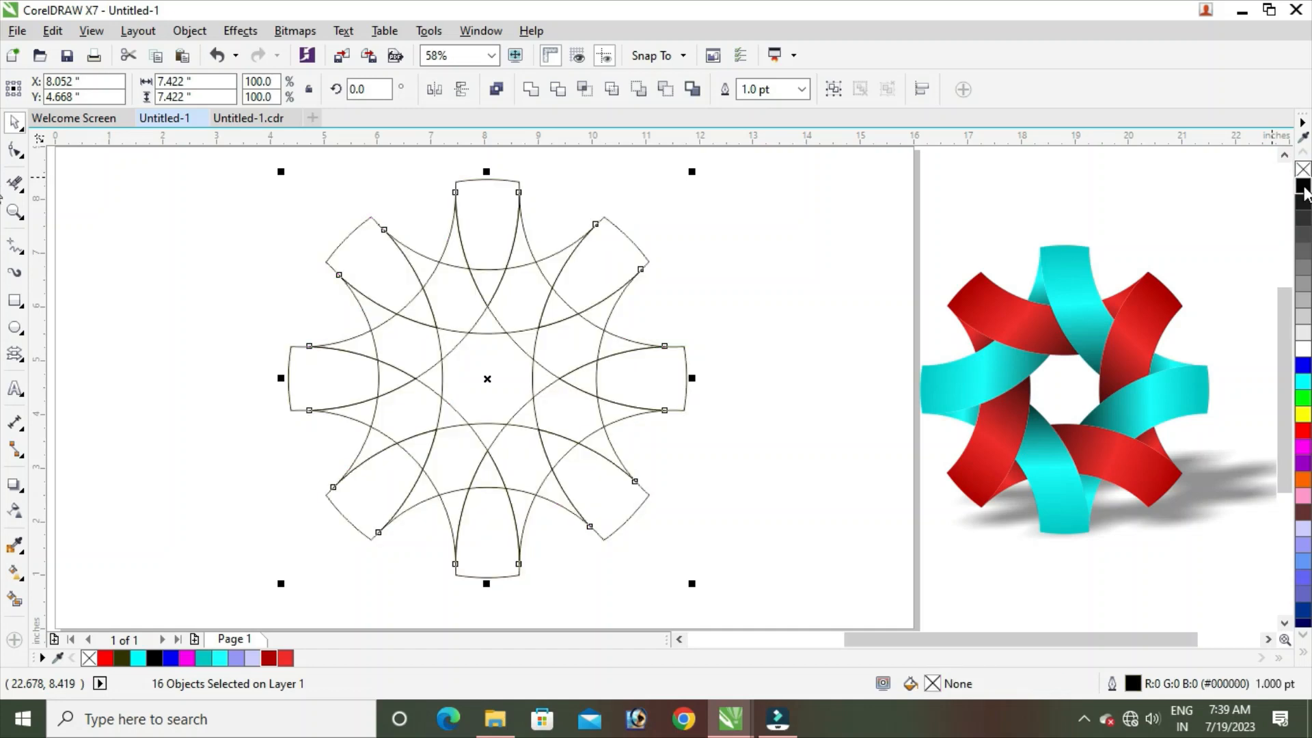
click(802, 89)
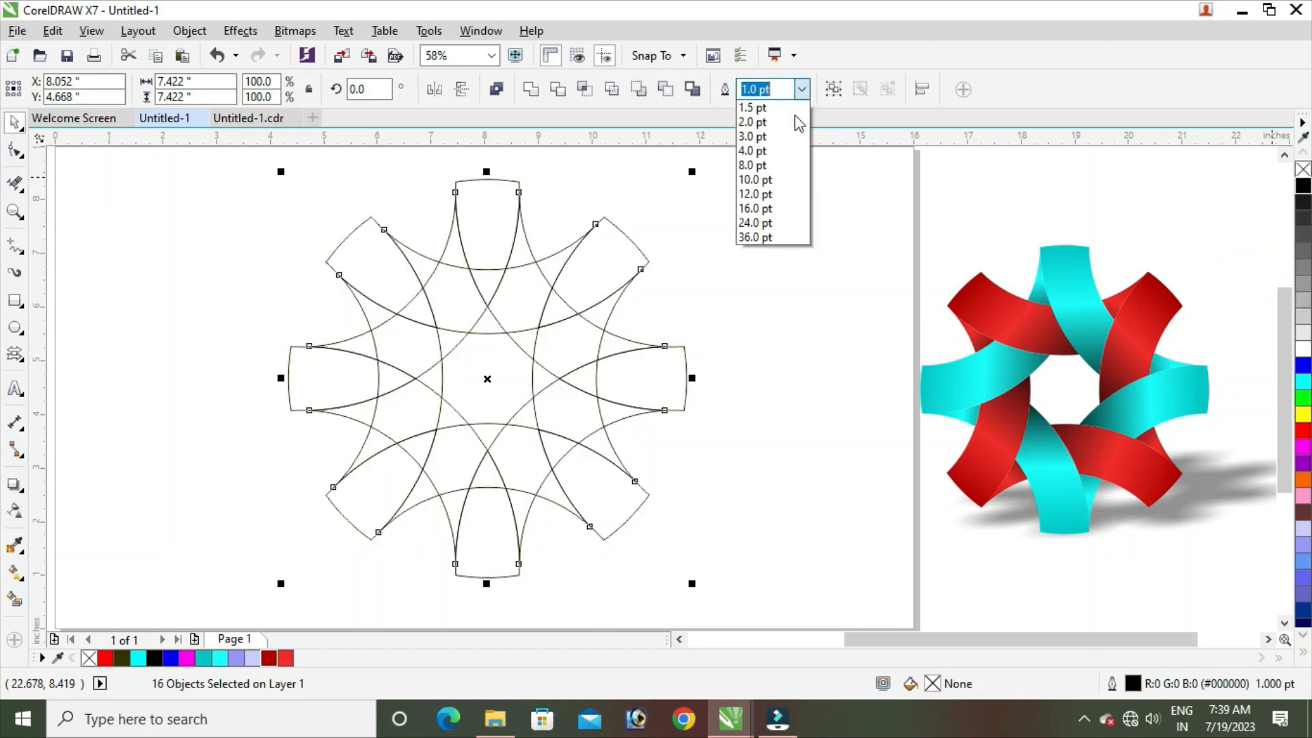
click(801, 226)
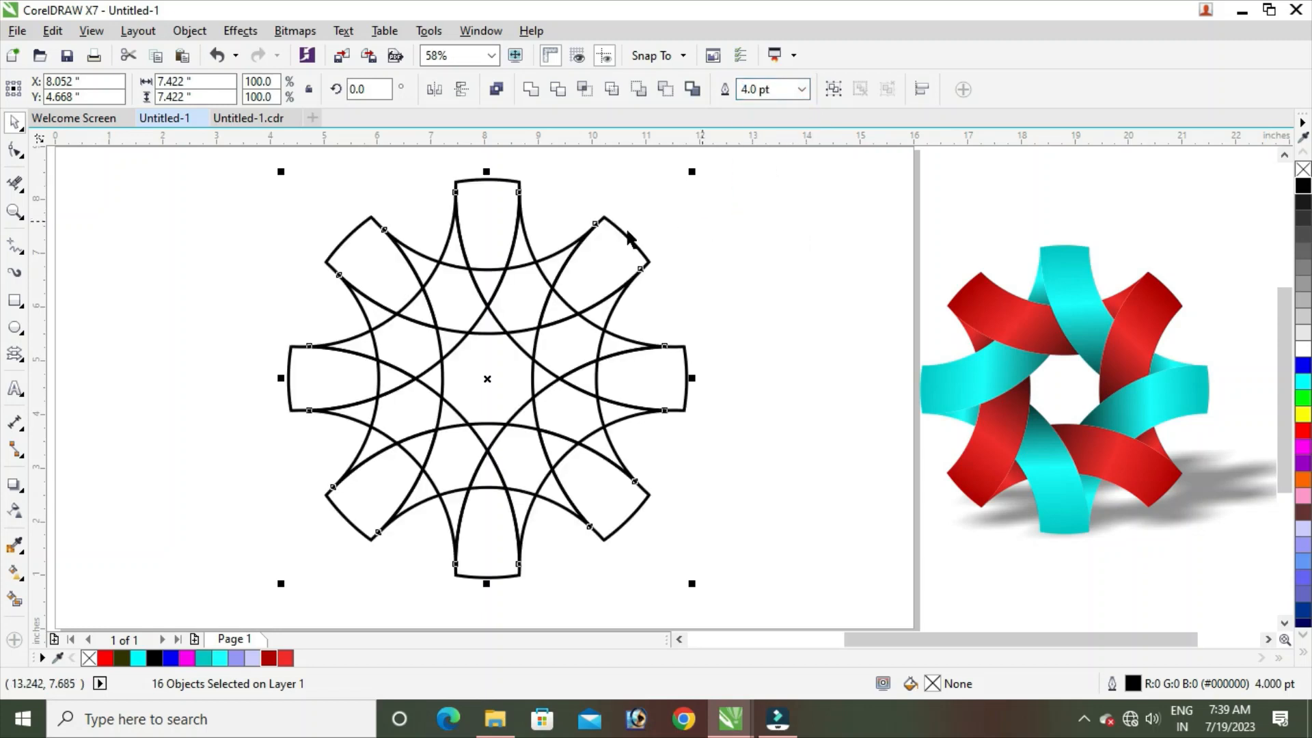
click(214, 257)
- Delete the overlap lines crossing the top and right ribbons with the Virtual Segment Delete tool
click(15, 183)
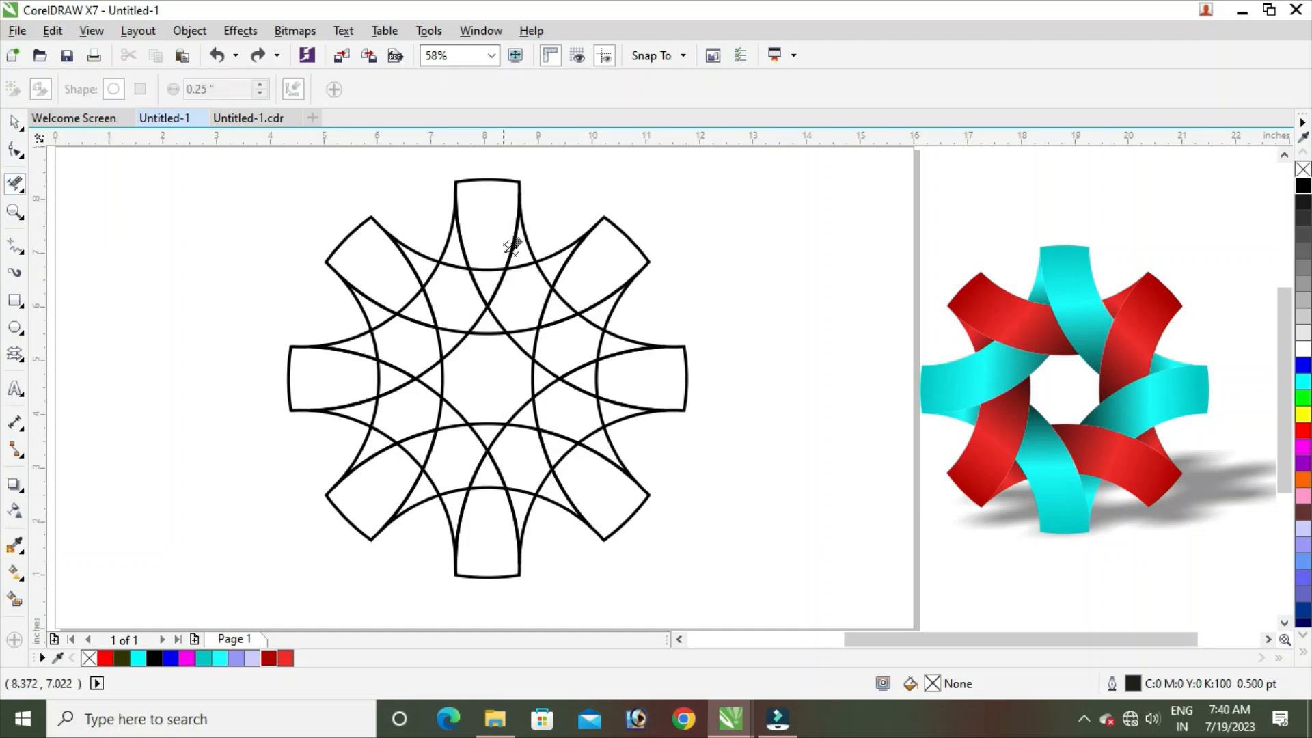
click(490, 269)
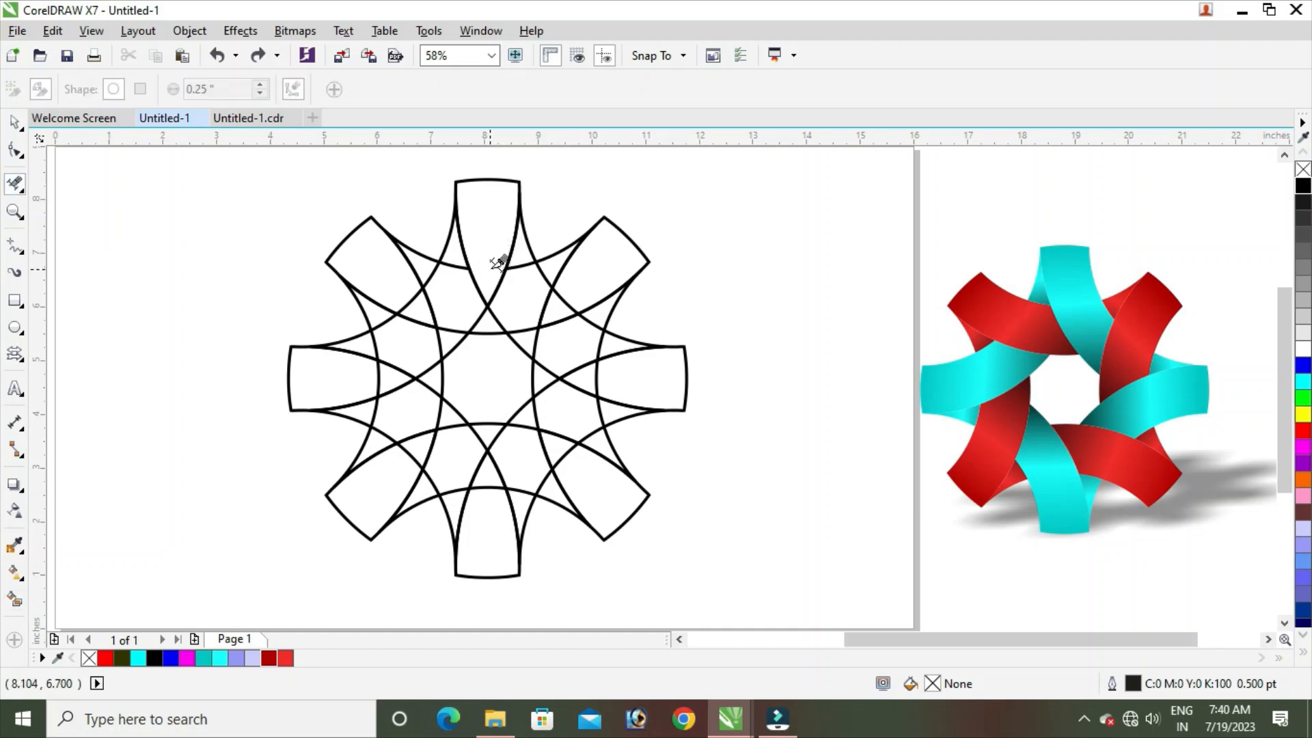
click(514, 268)
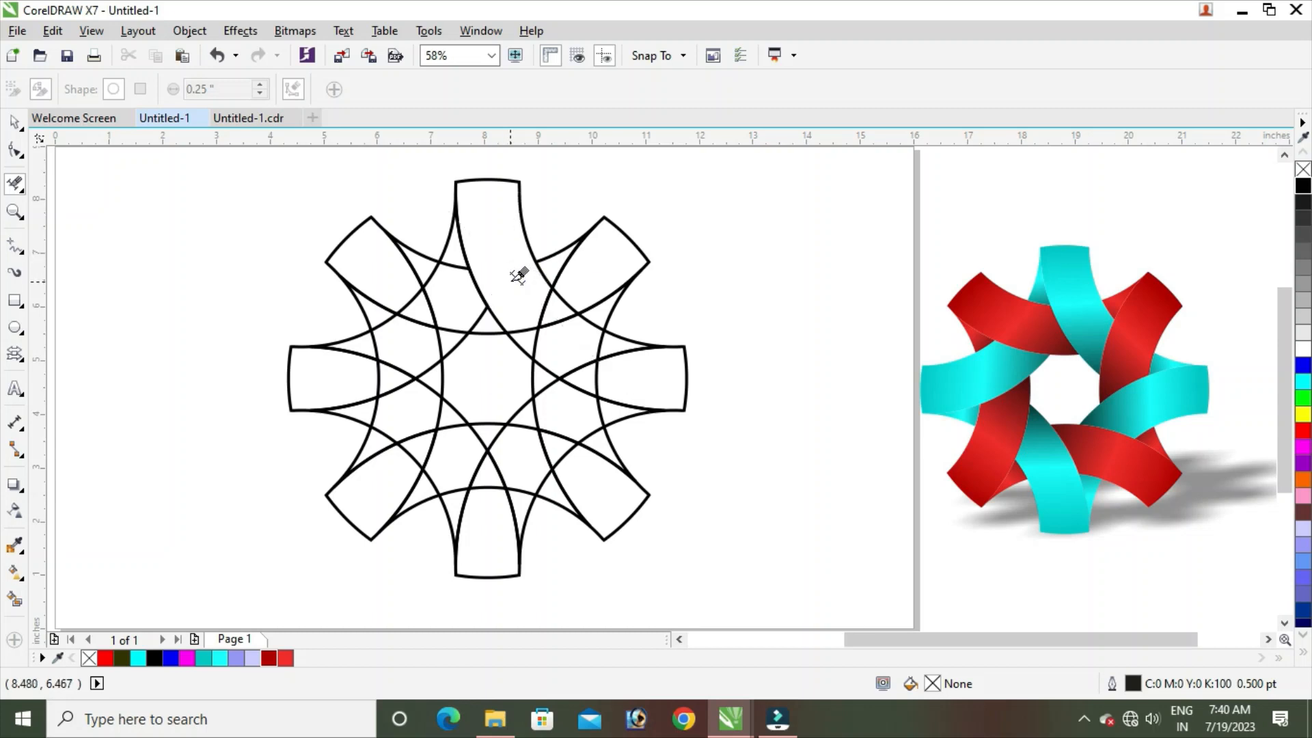
click(593, 388)
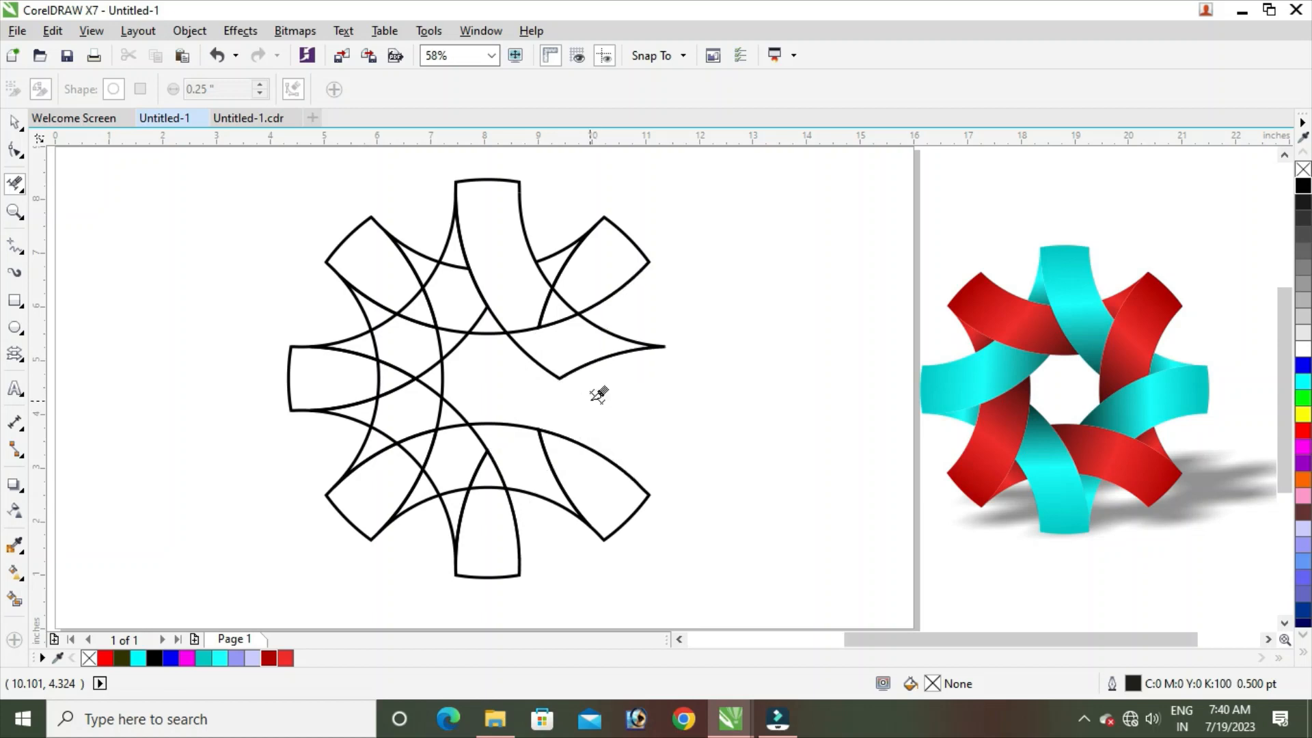
key(ctrl+z)
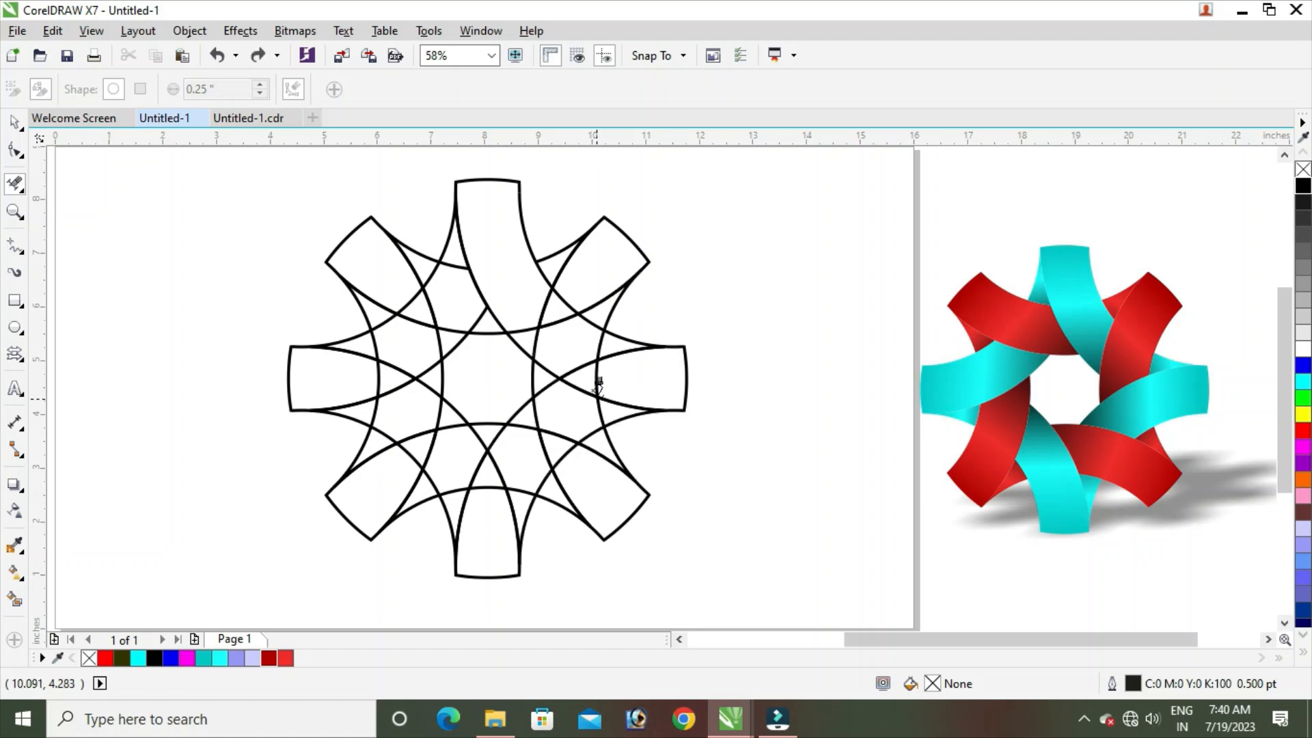
click(595, 395)
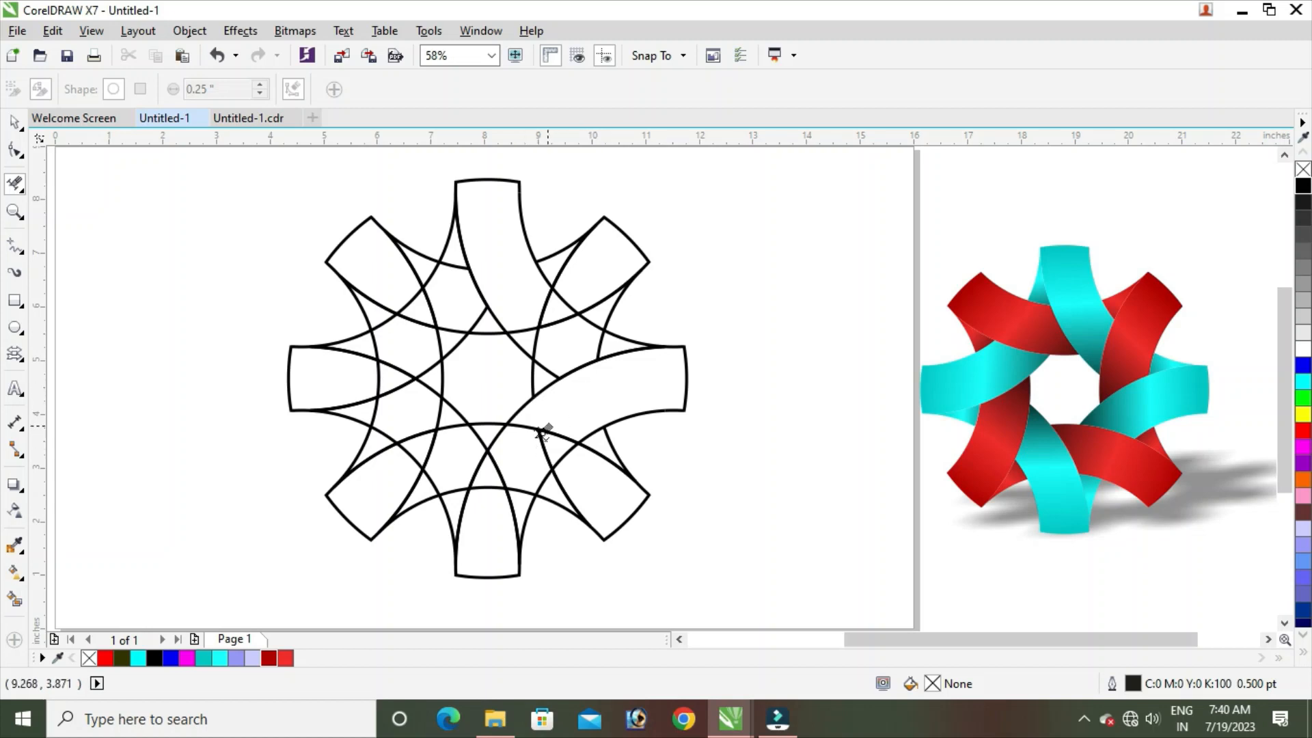
- Delete the overlap lines crossing the bottom and left ribbons so both run over their diagonal neighbours
click(470, 483)
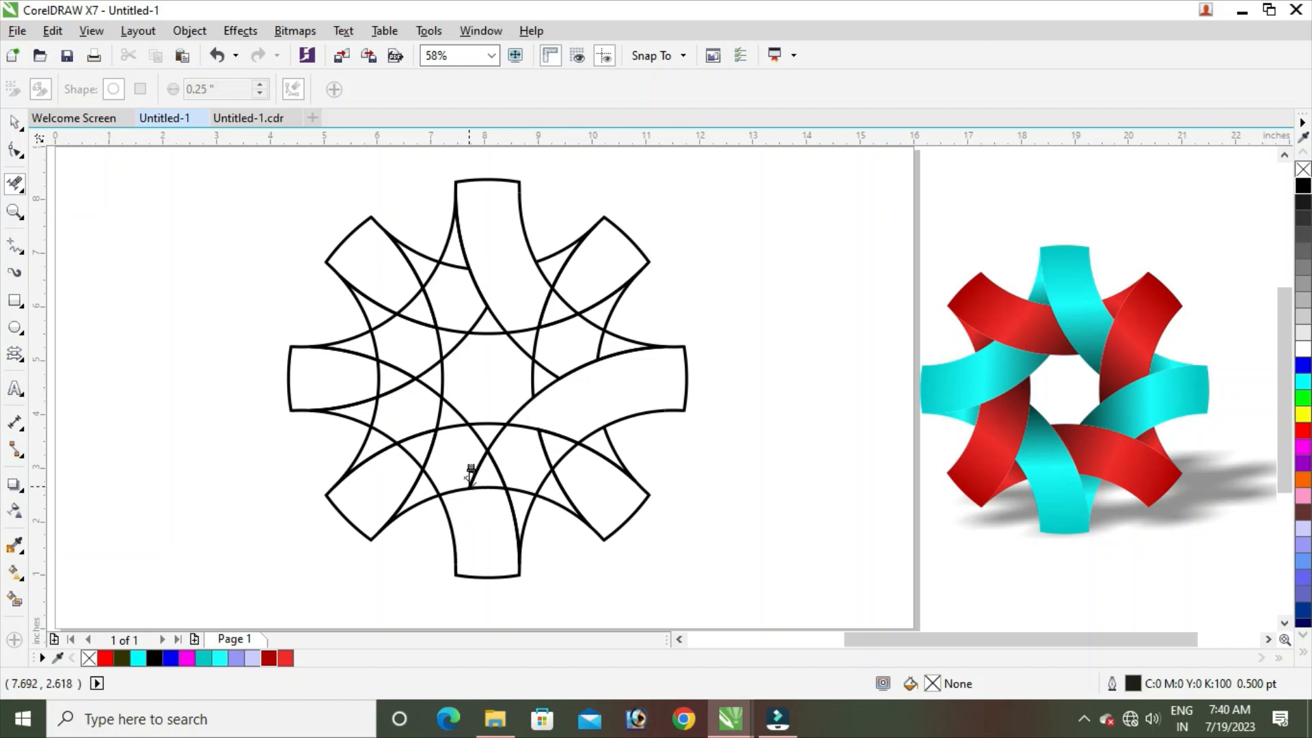
click(477, 476)
click(475, 481)
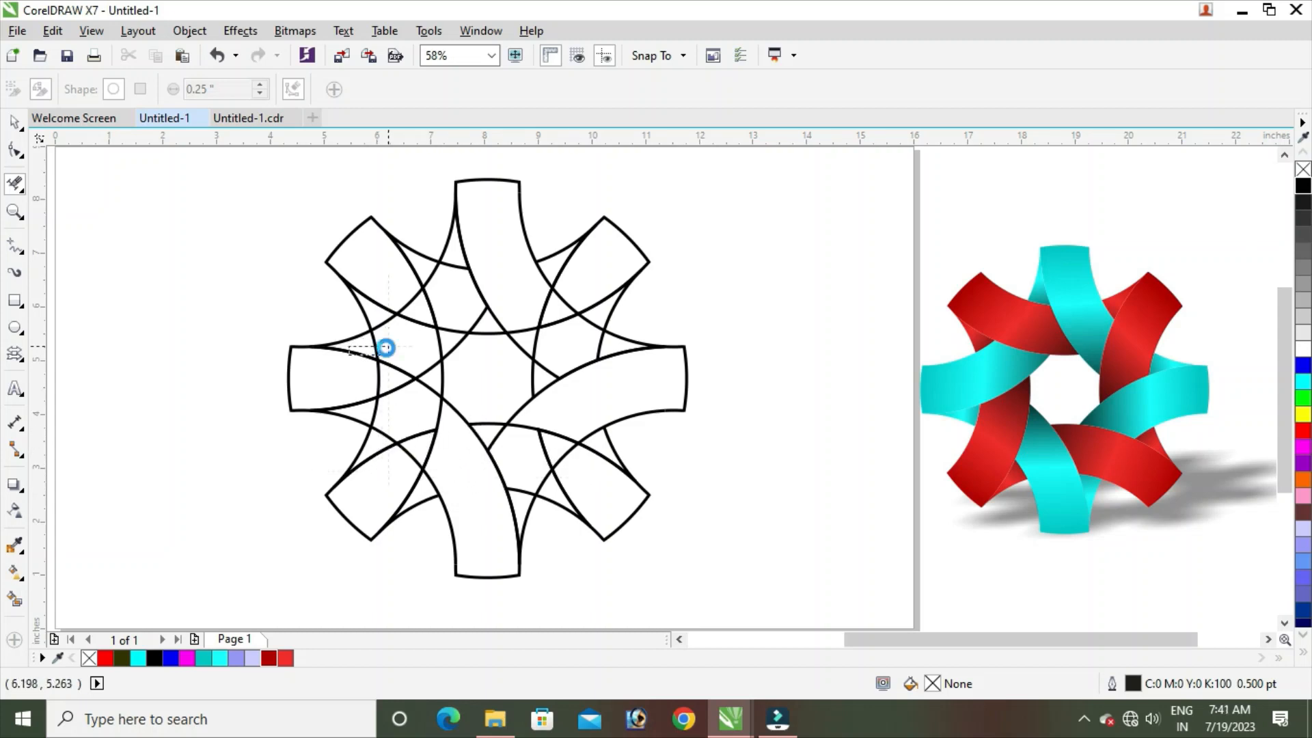
click(387, 362)
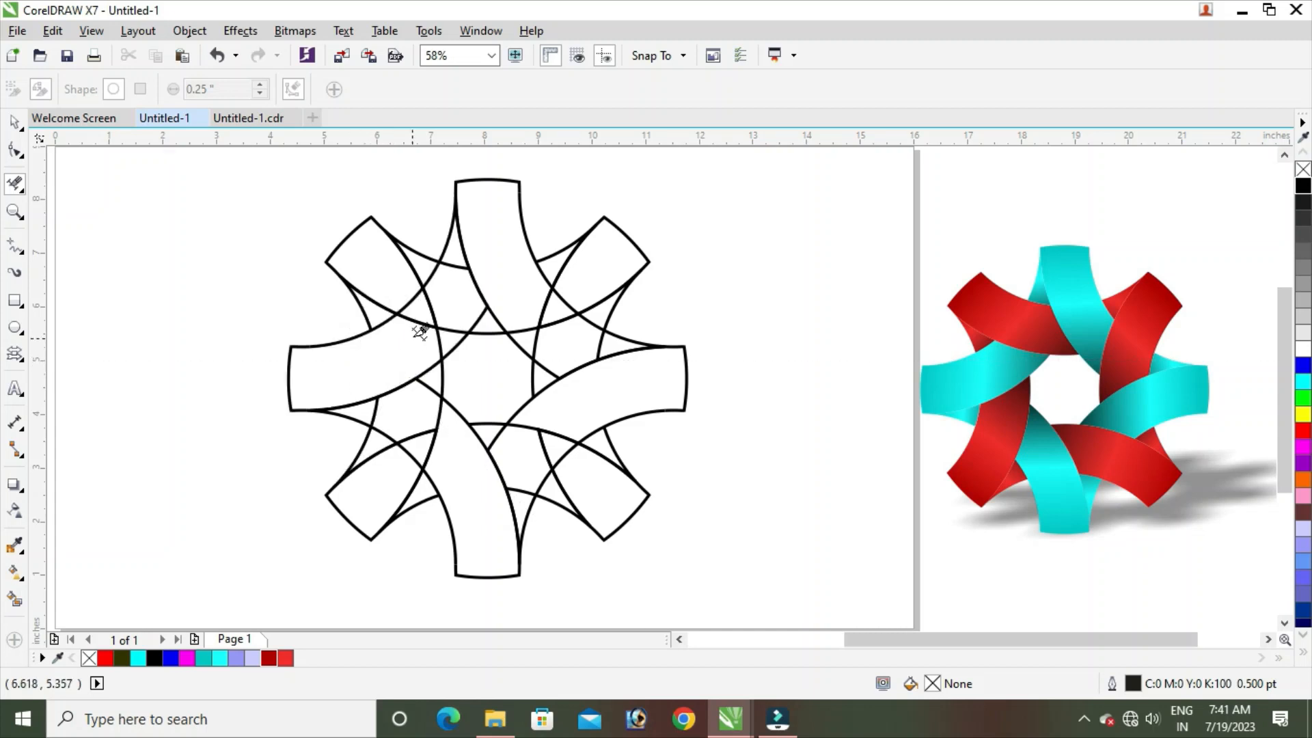
- Delete the overlap lines crossing the upper-left, upper-right and lower-right diagonal ribbons
click(400, 275)
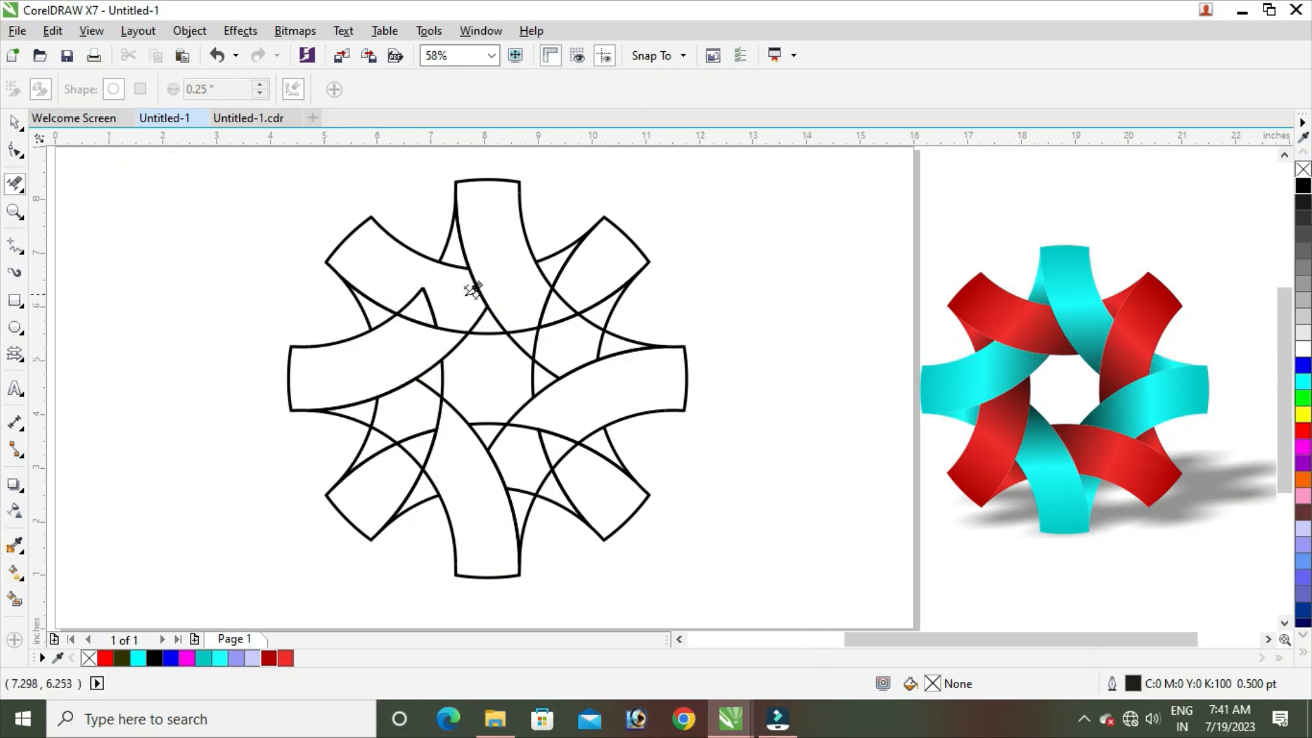
click(434, 296)
click(586, 324)
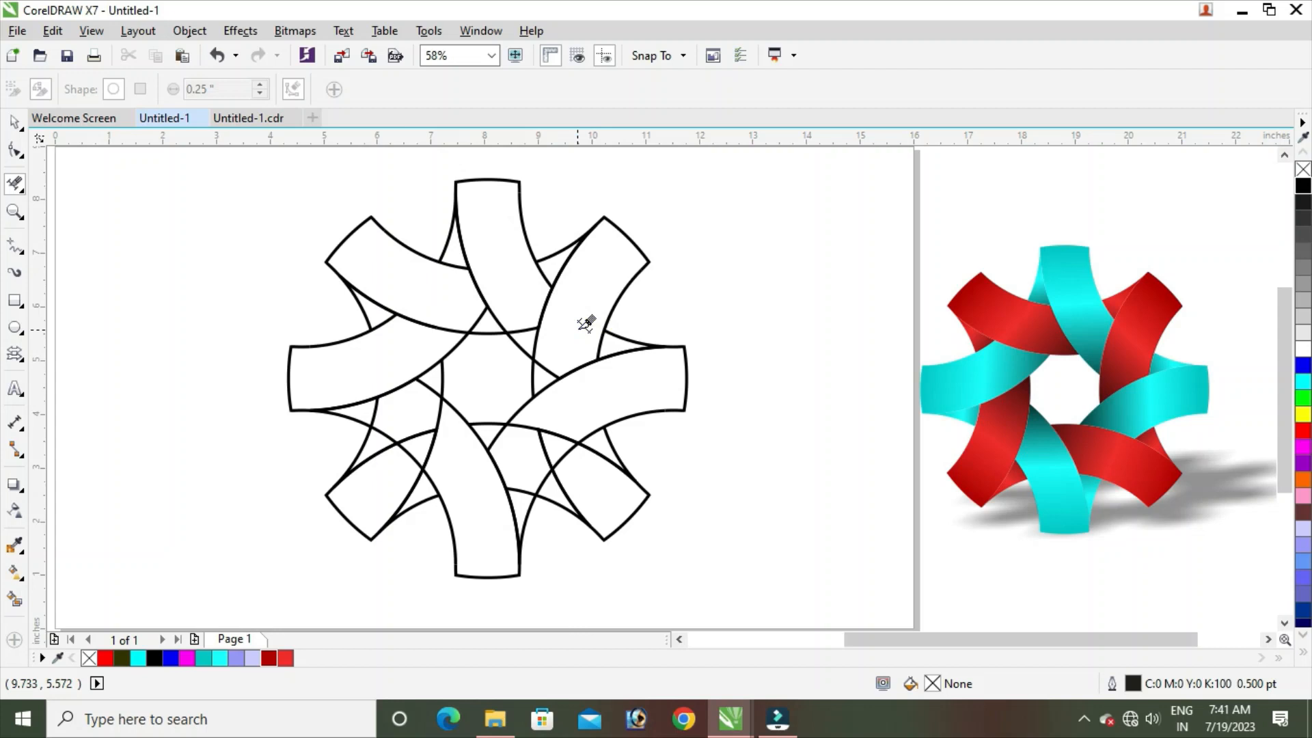
click(543, 367)
drag(558, 444, 563, 475)
click(498, 433)
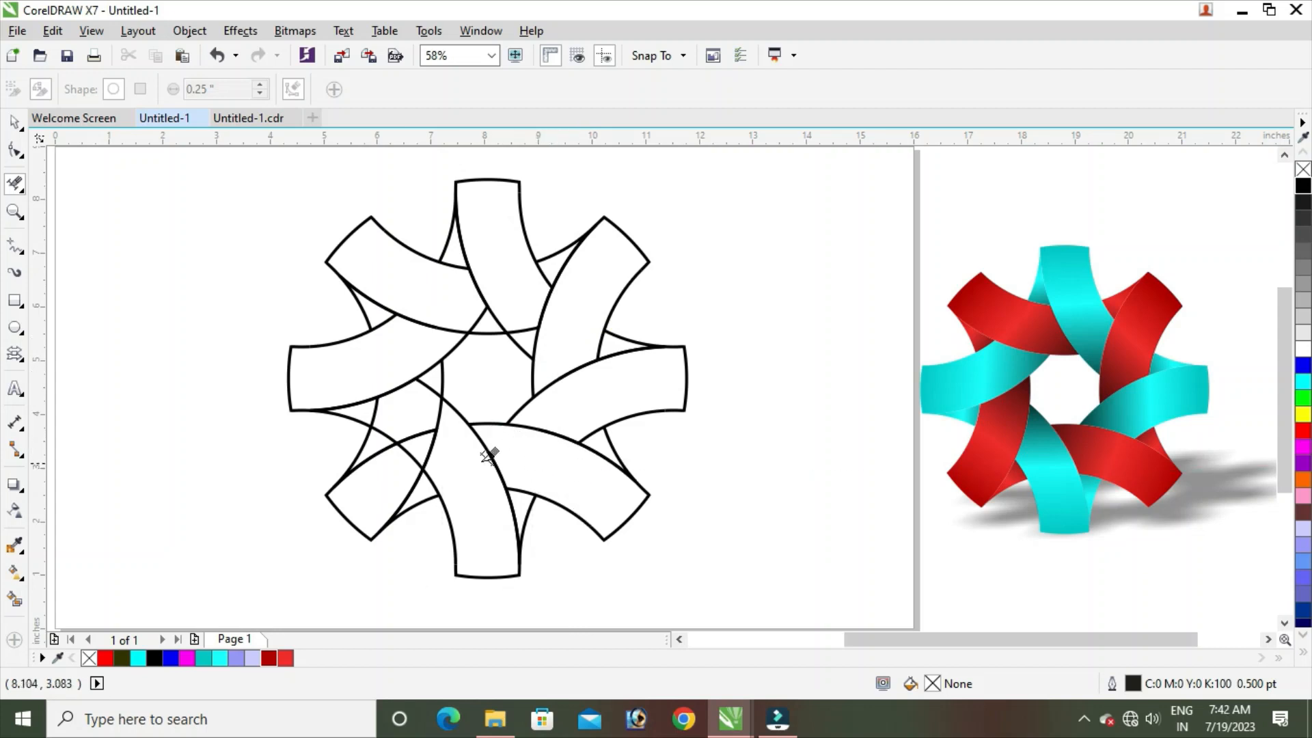
- Delete the overlap lines crossing the lower-left ribbon and the leftover line segments around the central opening
mouse_move(397, 444)
mouse_down()
mouse_move(429, 398)
mouse_move(388, 450)
mouse_up()
key(ctrl+z)
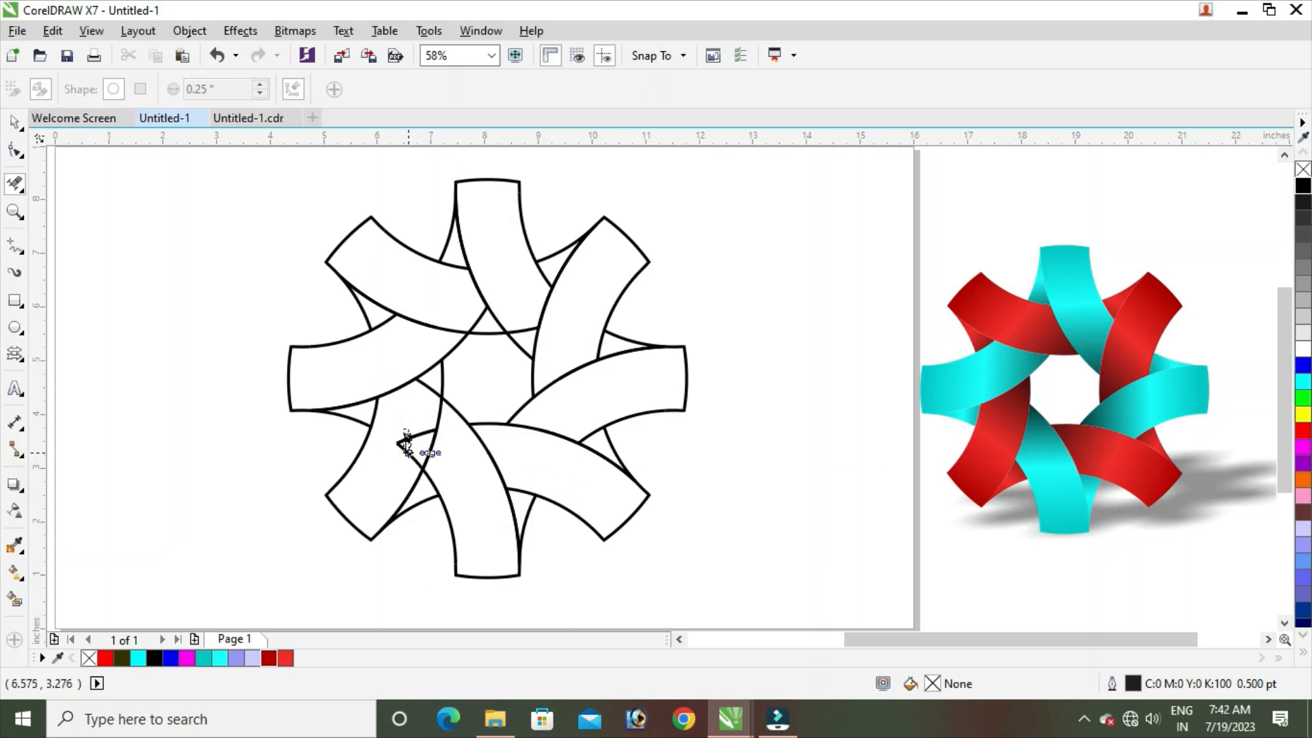
click(410, 444)
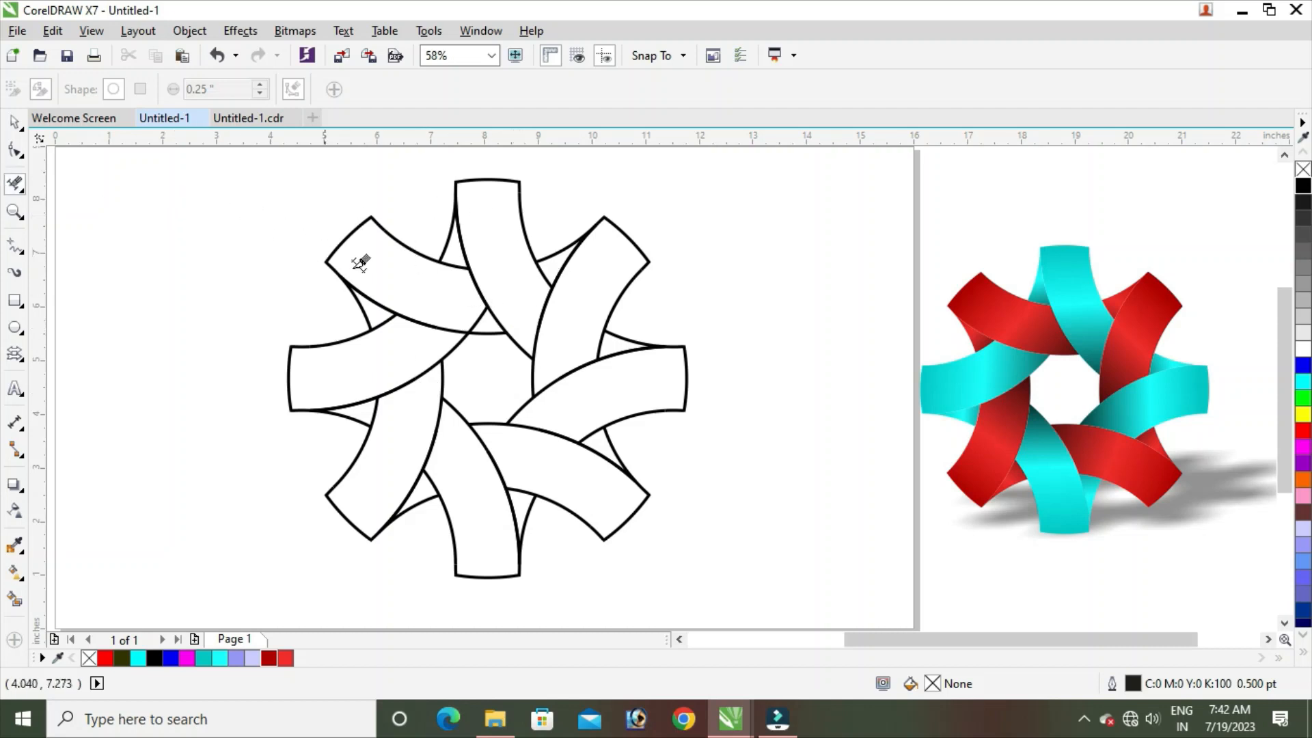
click(480, 305)
click(14, 122)
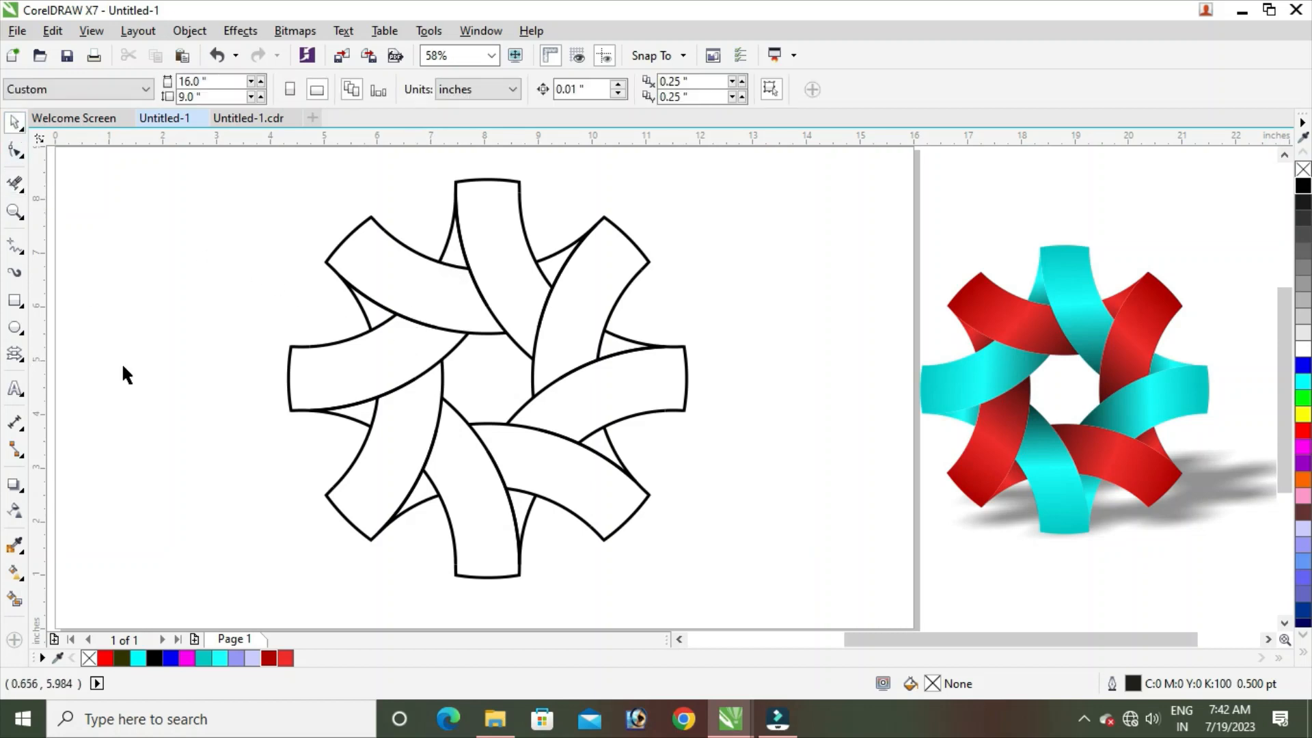
click(15, 602)
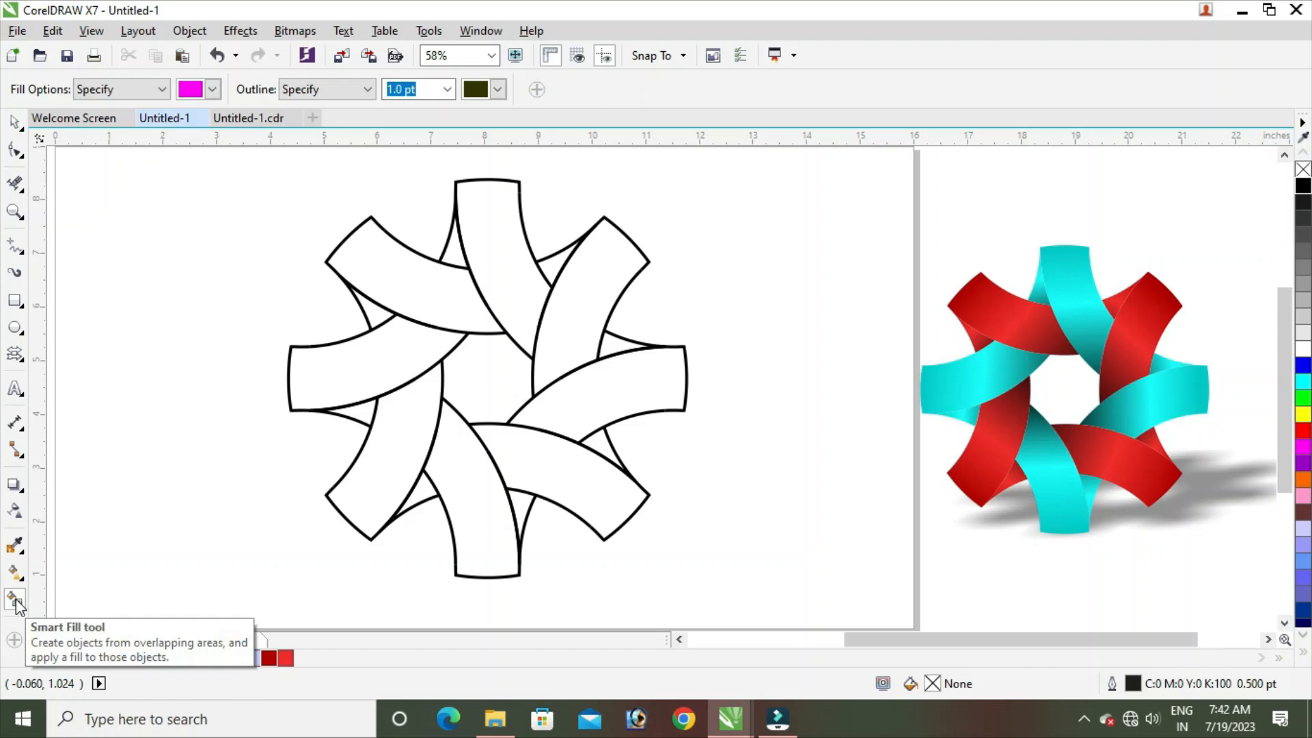
click(493, 248)
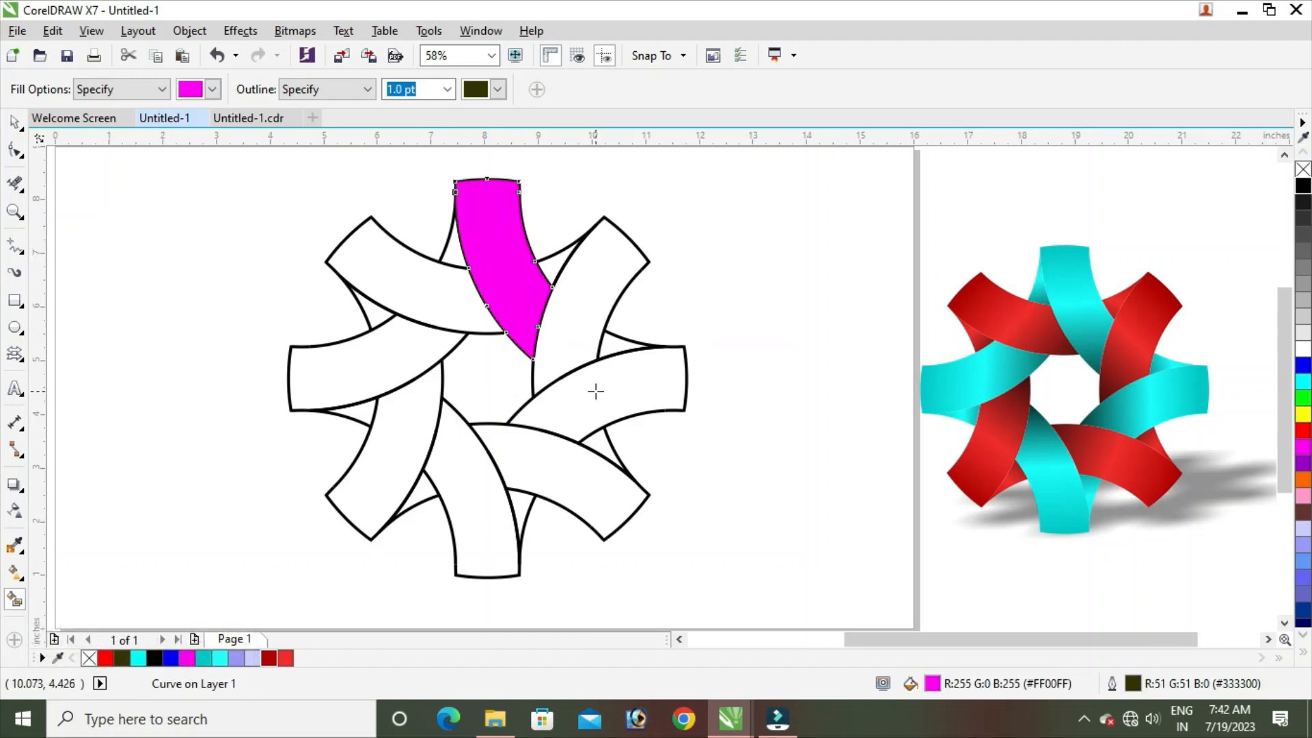
click(558, 414)
click(482, 481)
click(384, 365)
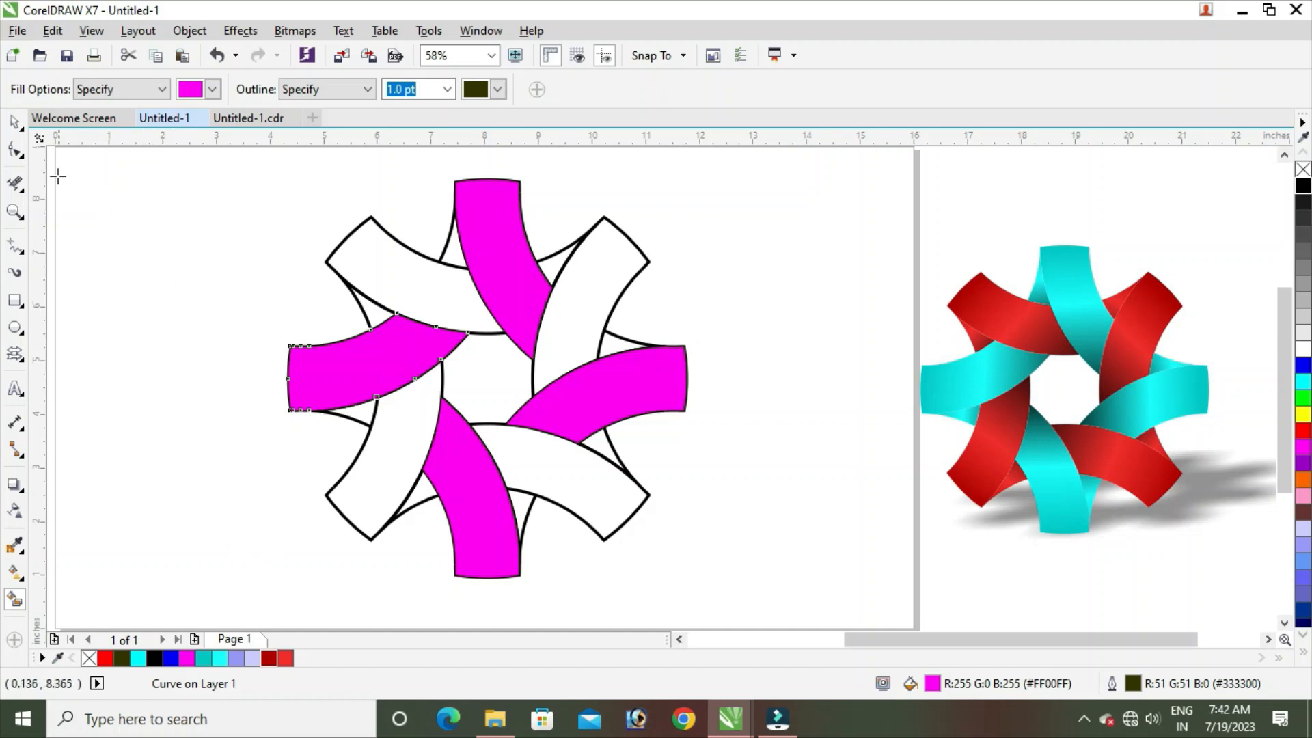
key(ctrl+z)
key(ctrl+z)
key(ctrl+z)
key(ctrl+z)
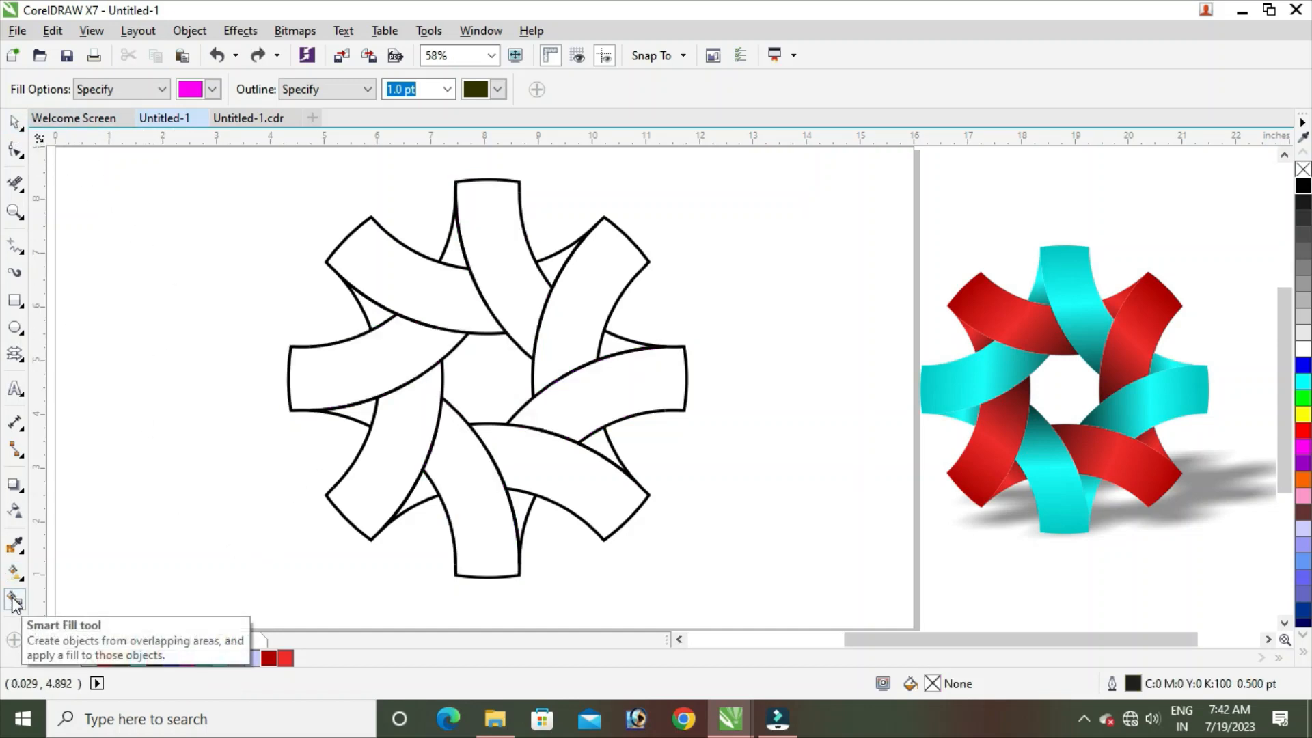
- Fill the four diagonal ribbons with red using the Smart Fill tool
click(213, 89)
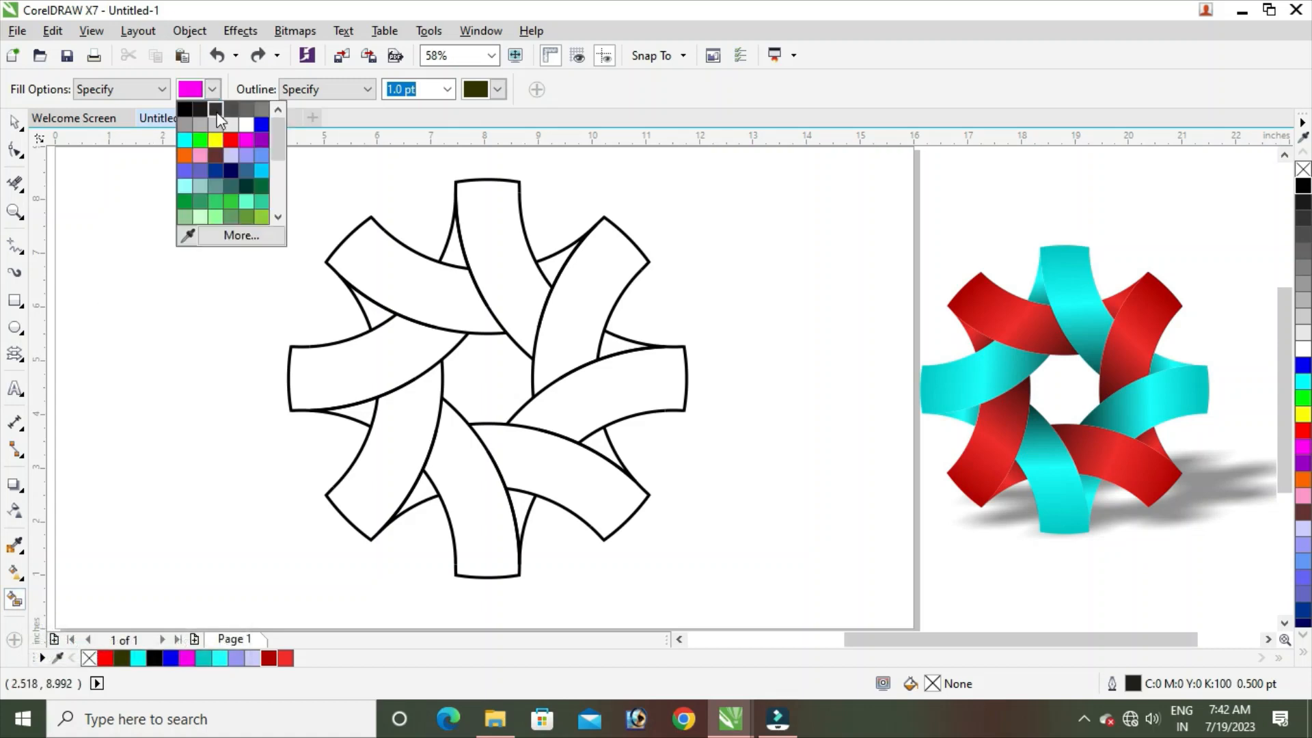
click(234, 141)
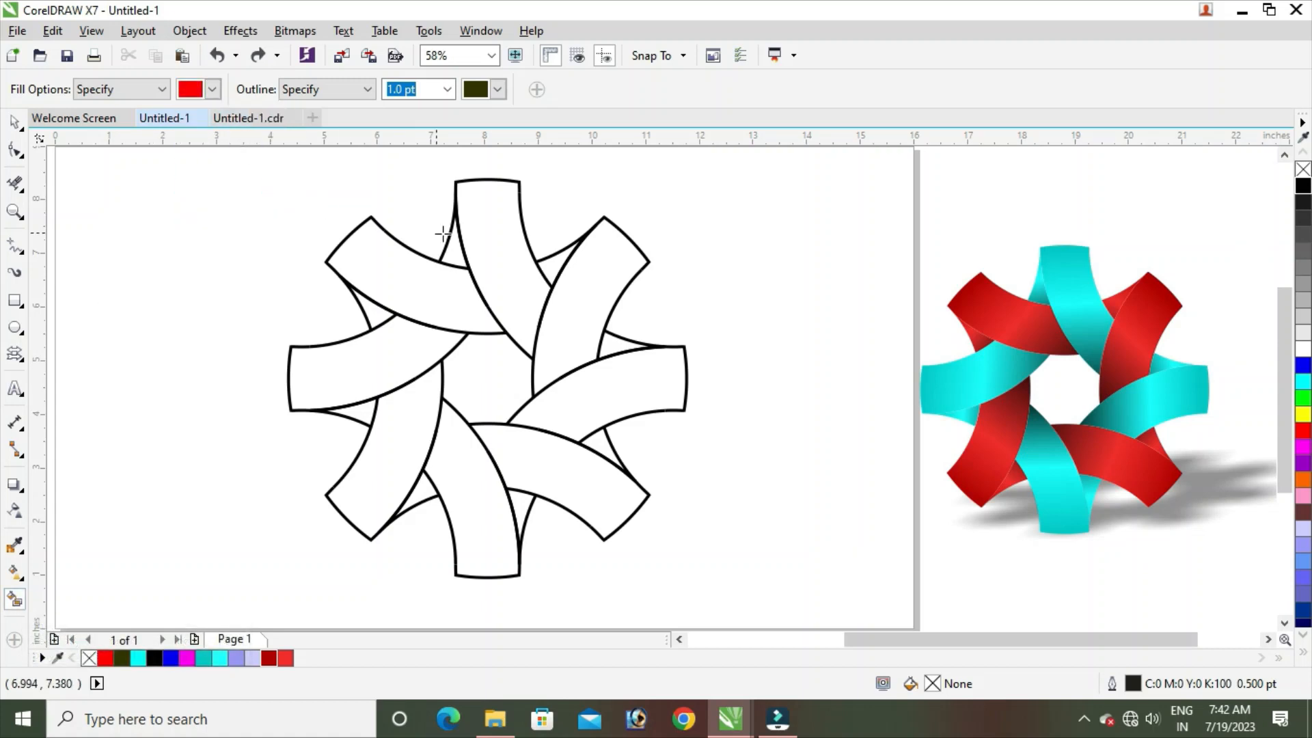
click(420, 269)
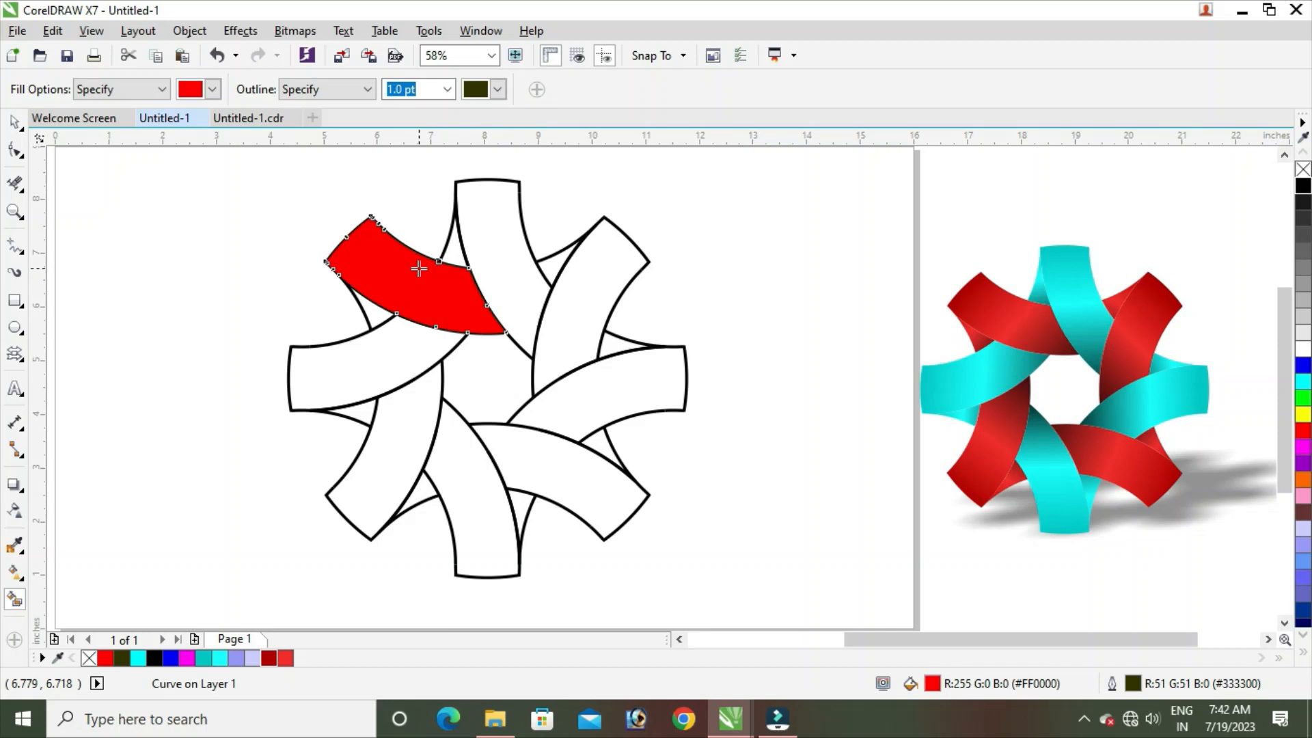
click(592, 317)
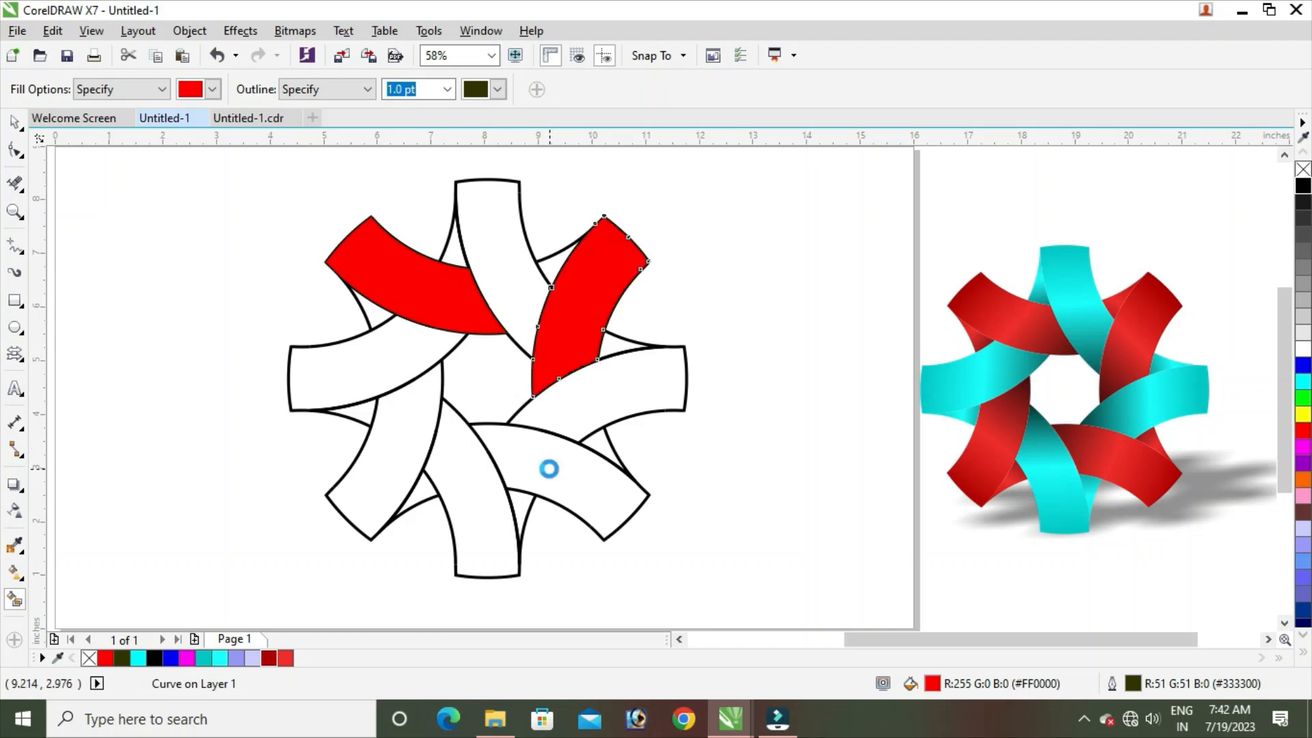
click(390, 477)
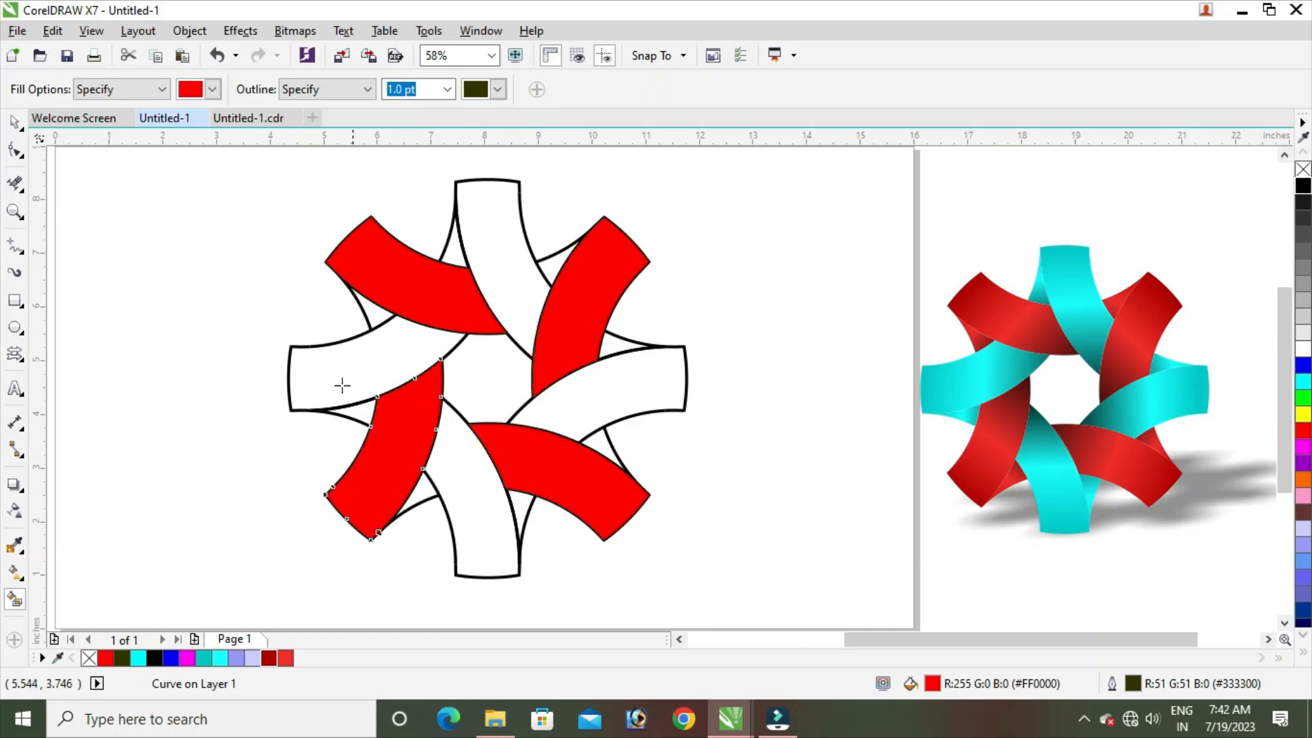
- Fill the small folded-under pieces beside the four diagonal ribbons with the same red
click(213, 89)
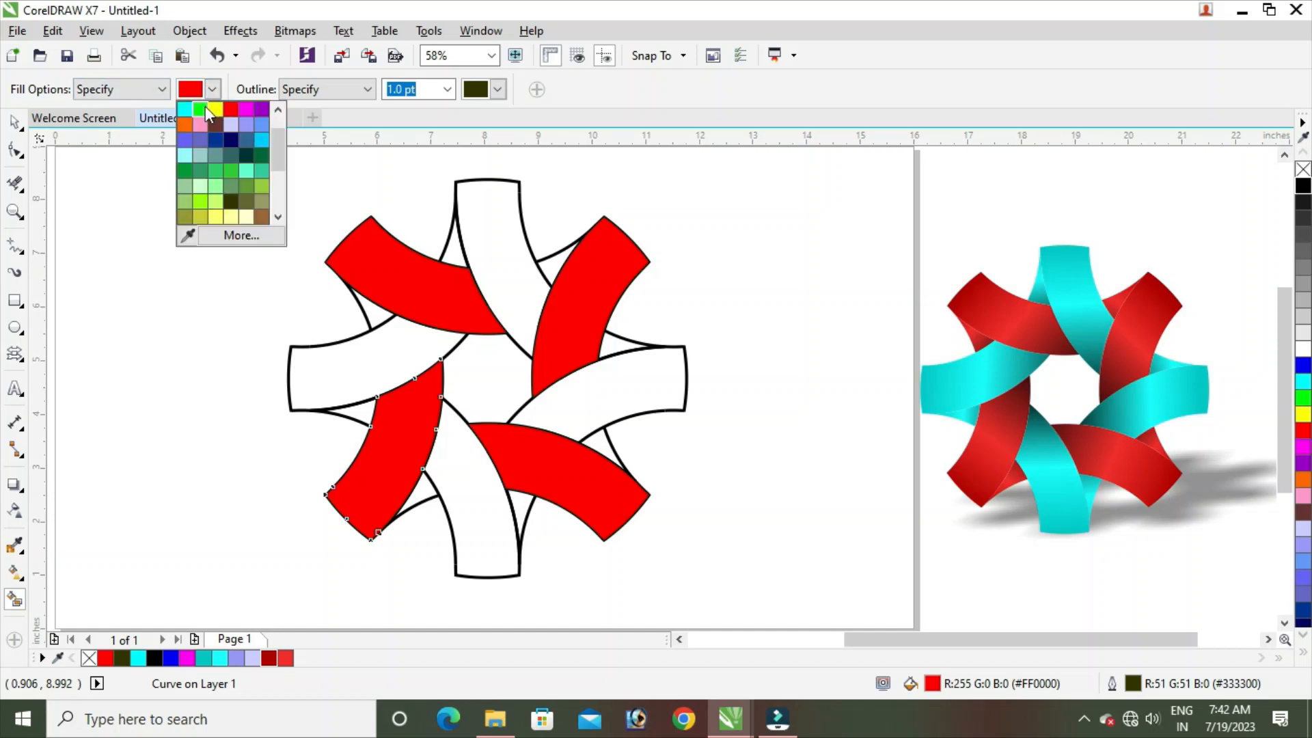
click(372, 317)
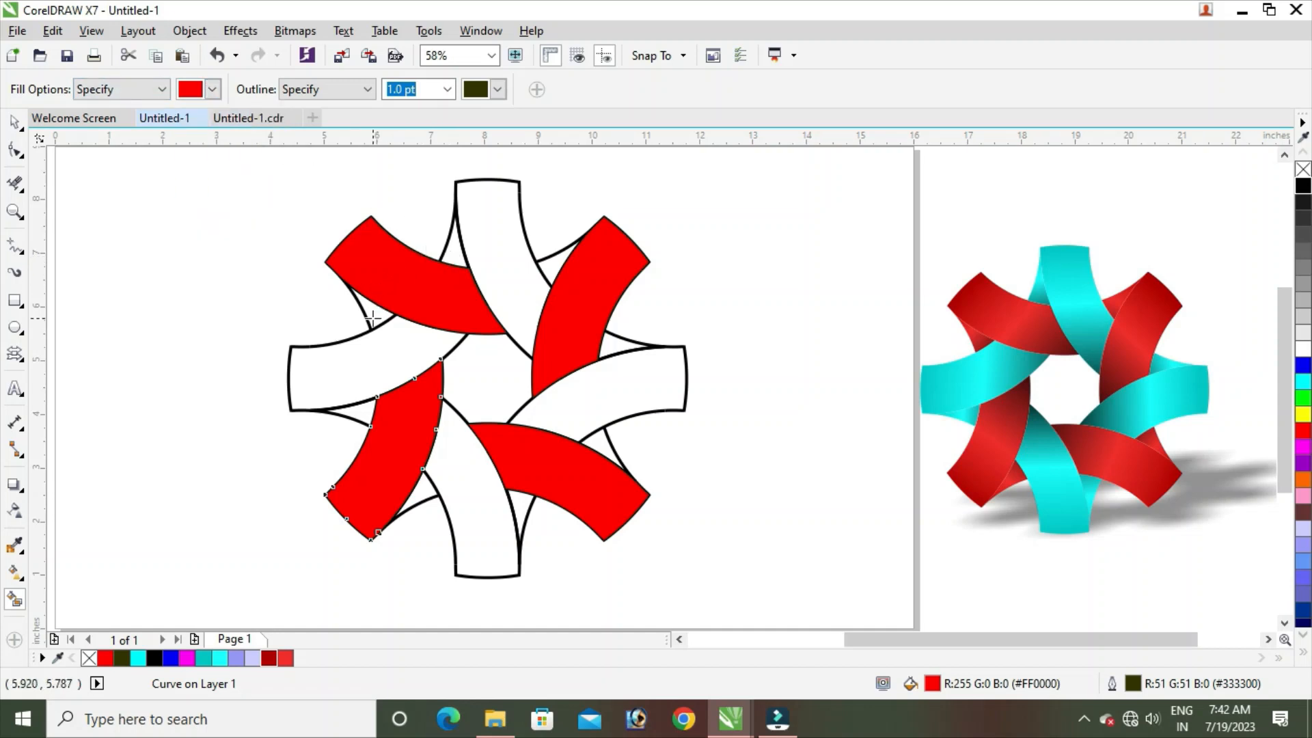
click(373, 318)
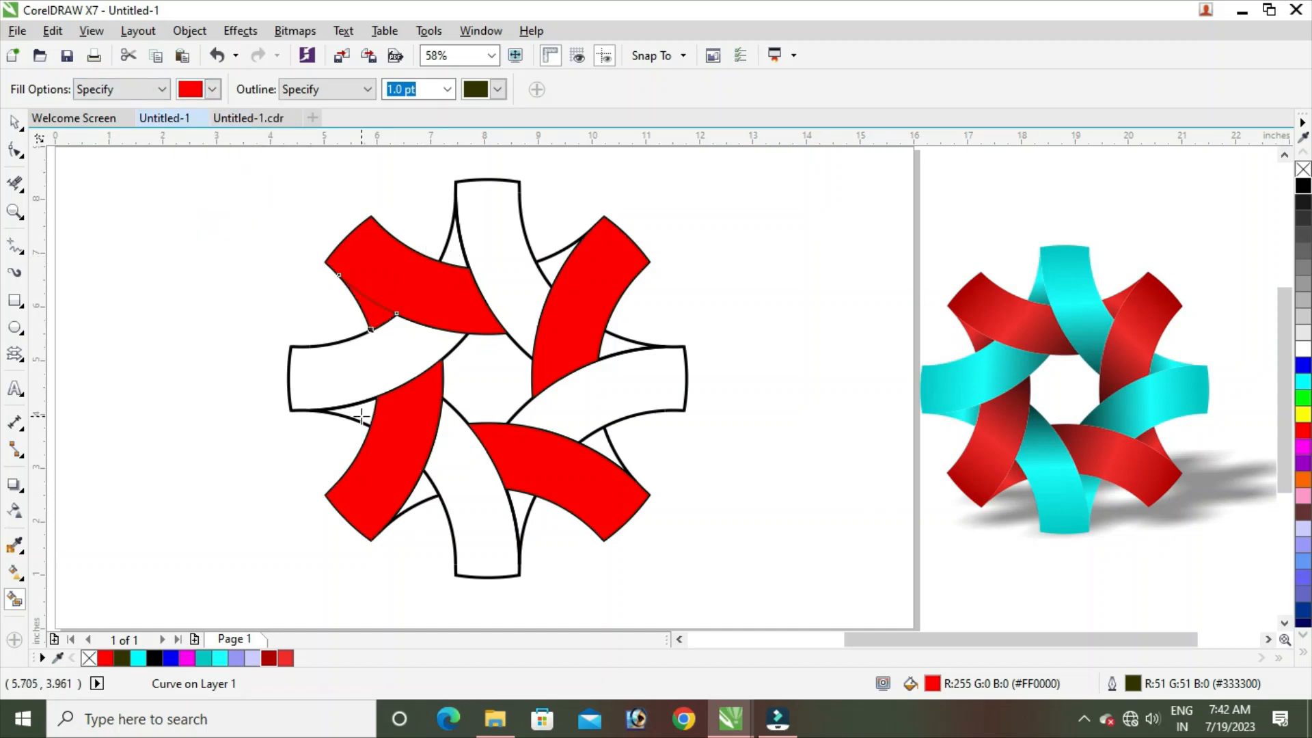
click(418, 498)
click(612, 452)
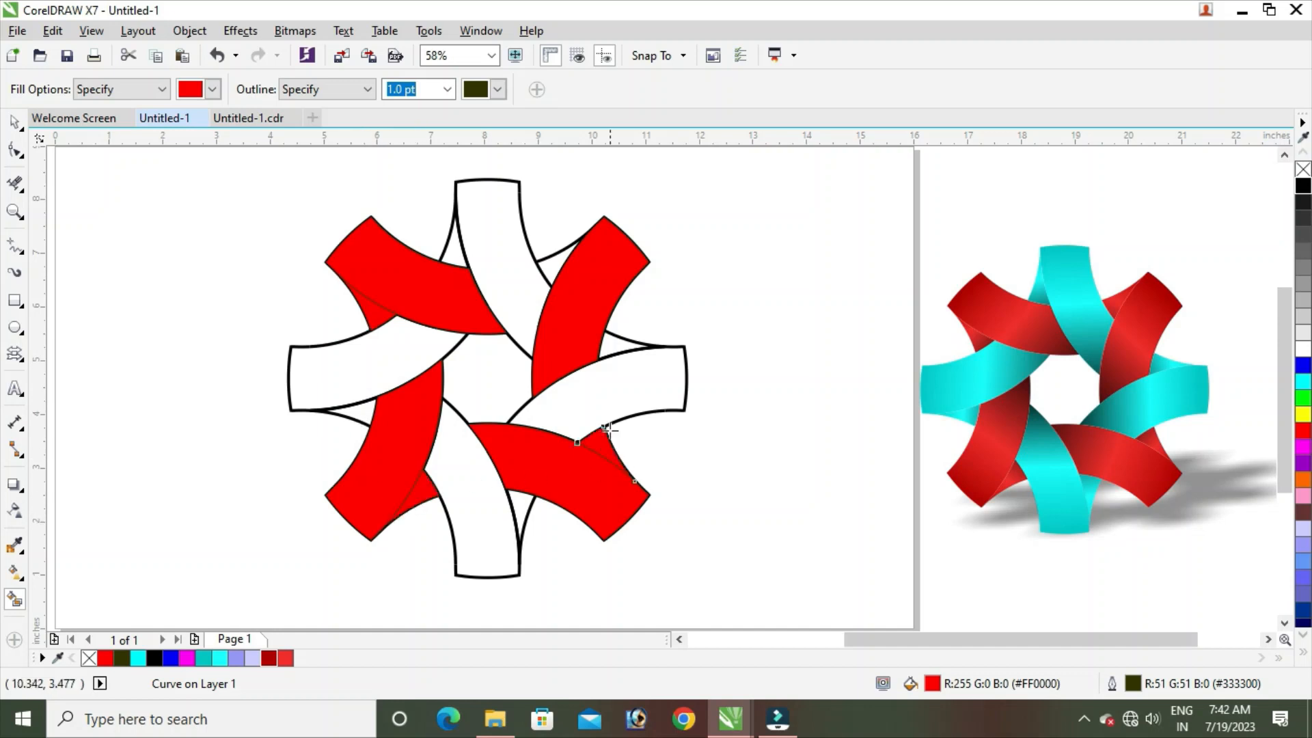
click(550, 263)
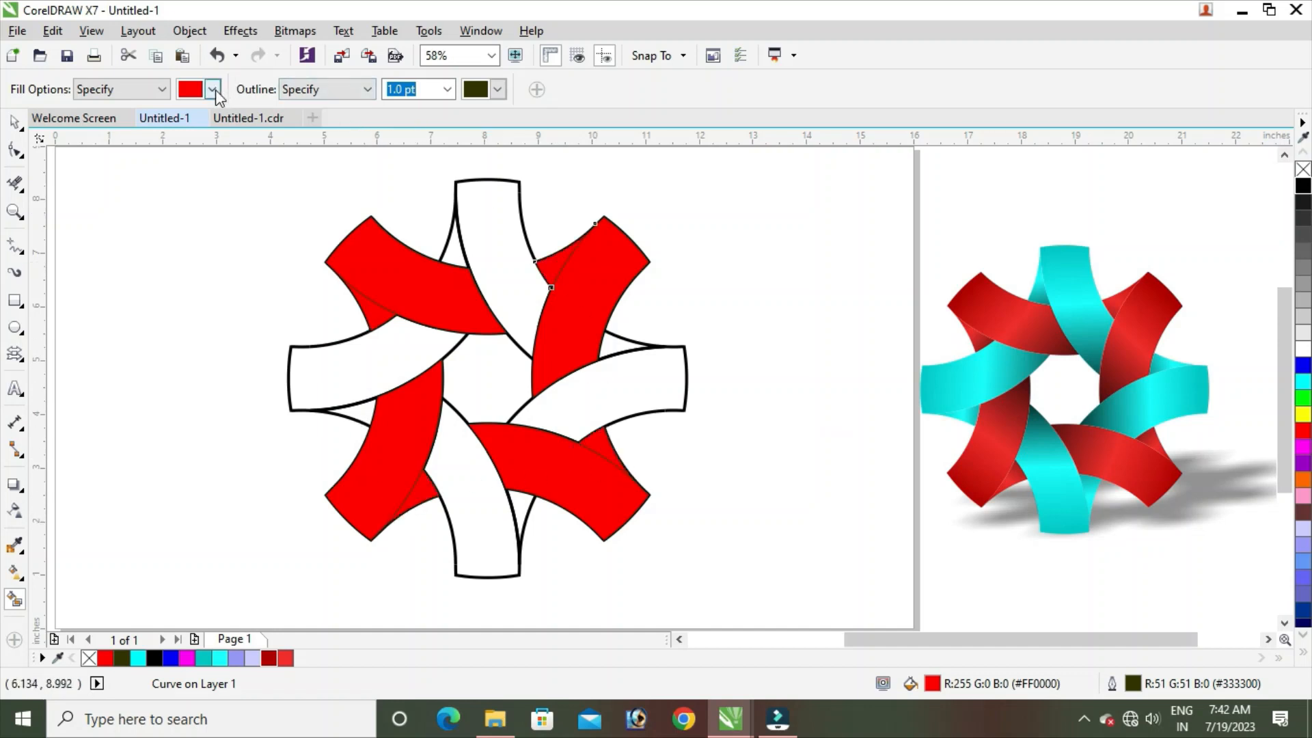
- Fill the top, left, bottom and right ribbons and their small folded-under pieces with cyan, then leave Smart Fill with nothing selected
click(213, 90)
click(186, 110)
click(481, 242)
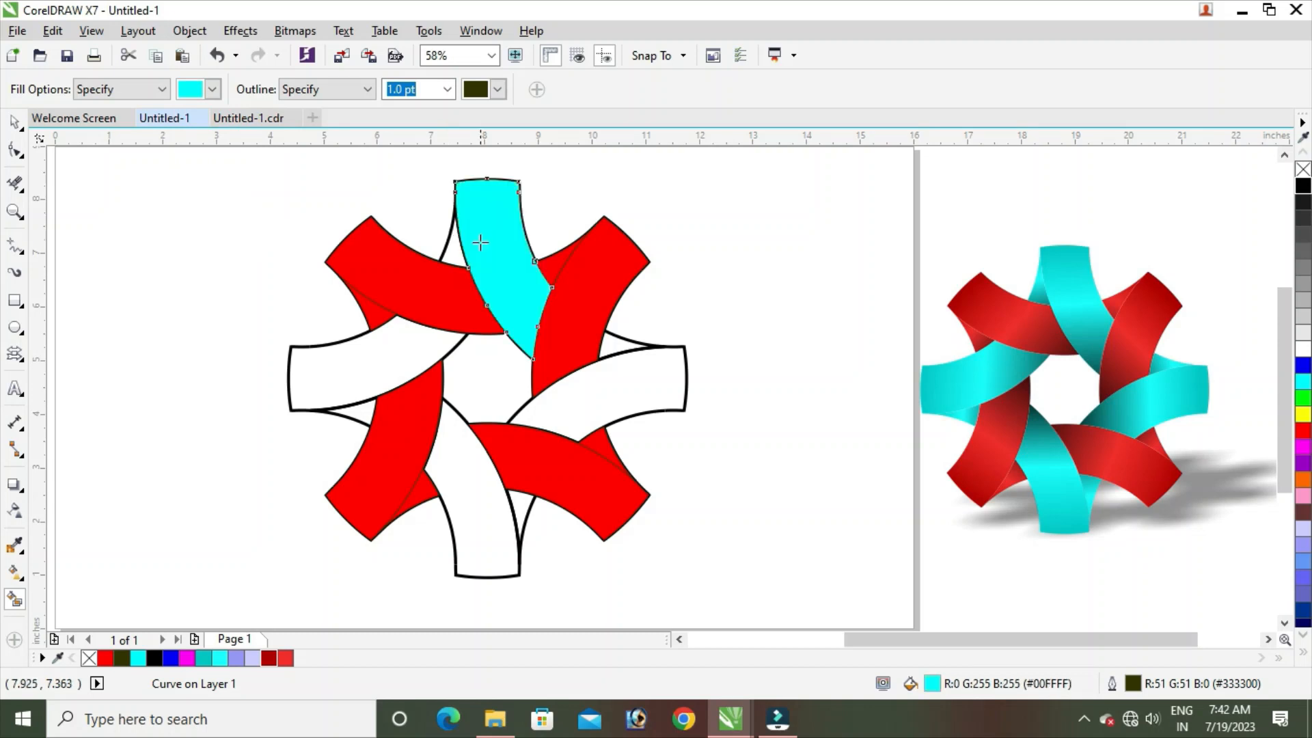
click(450, 257)
click(360, 410)
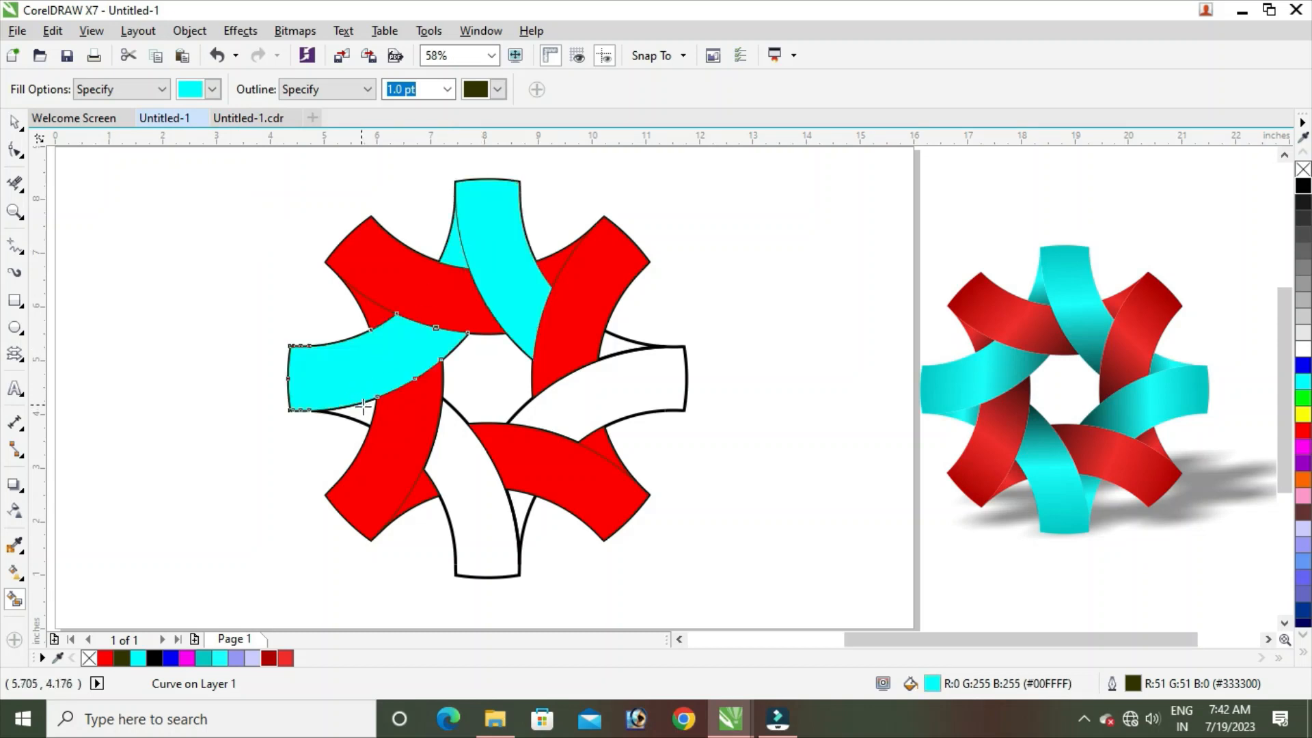
click(455, 469)
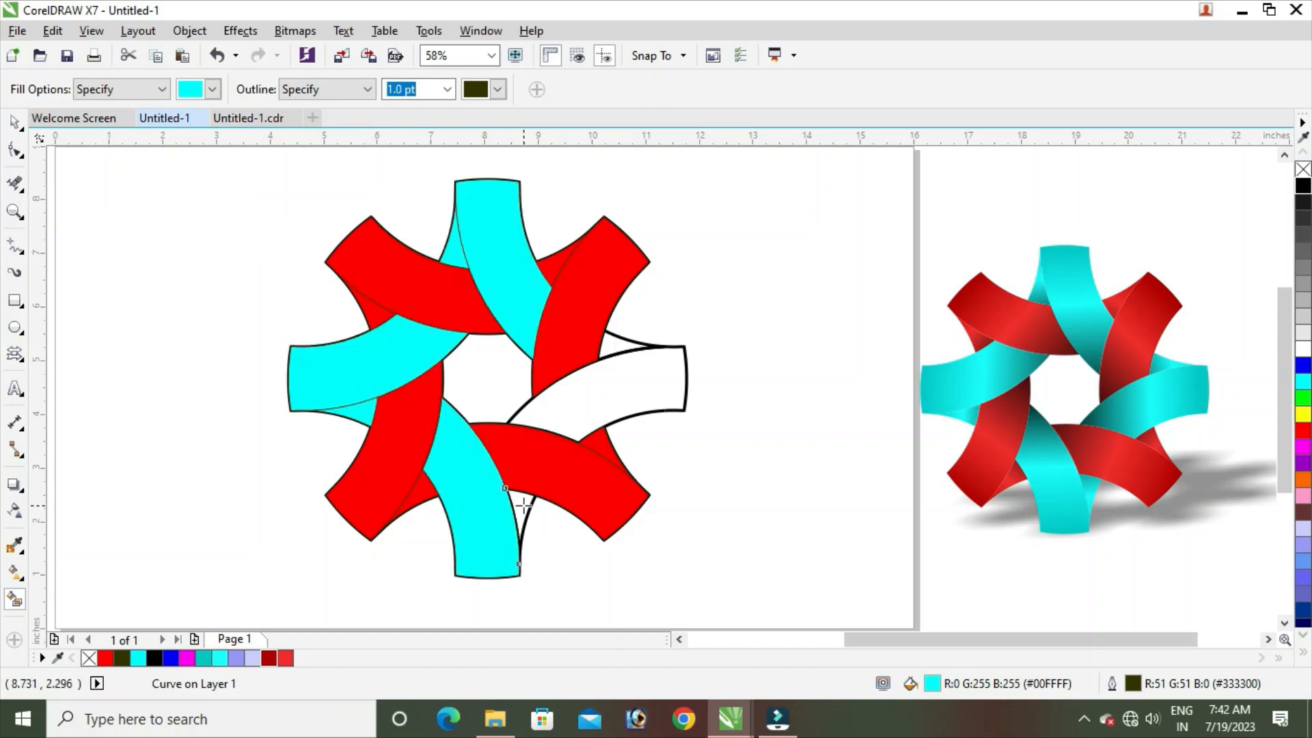
click(525, 504)
click(589, 413)
click(618, 341)
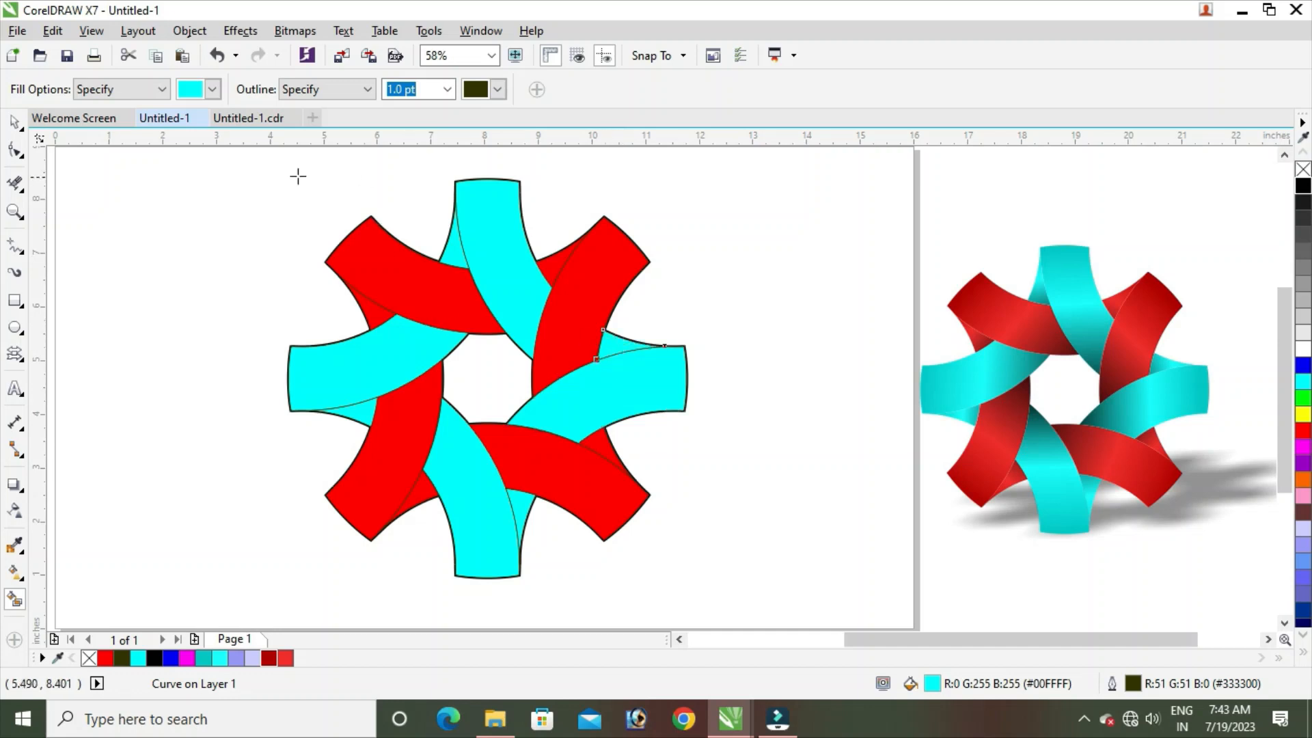
key(space)
click(154, 250)
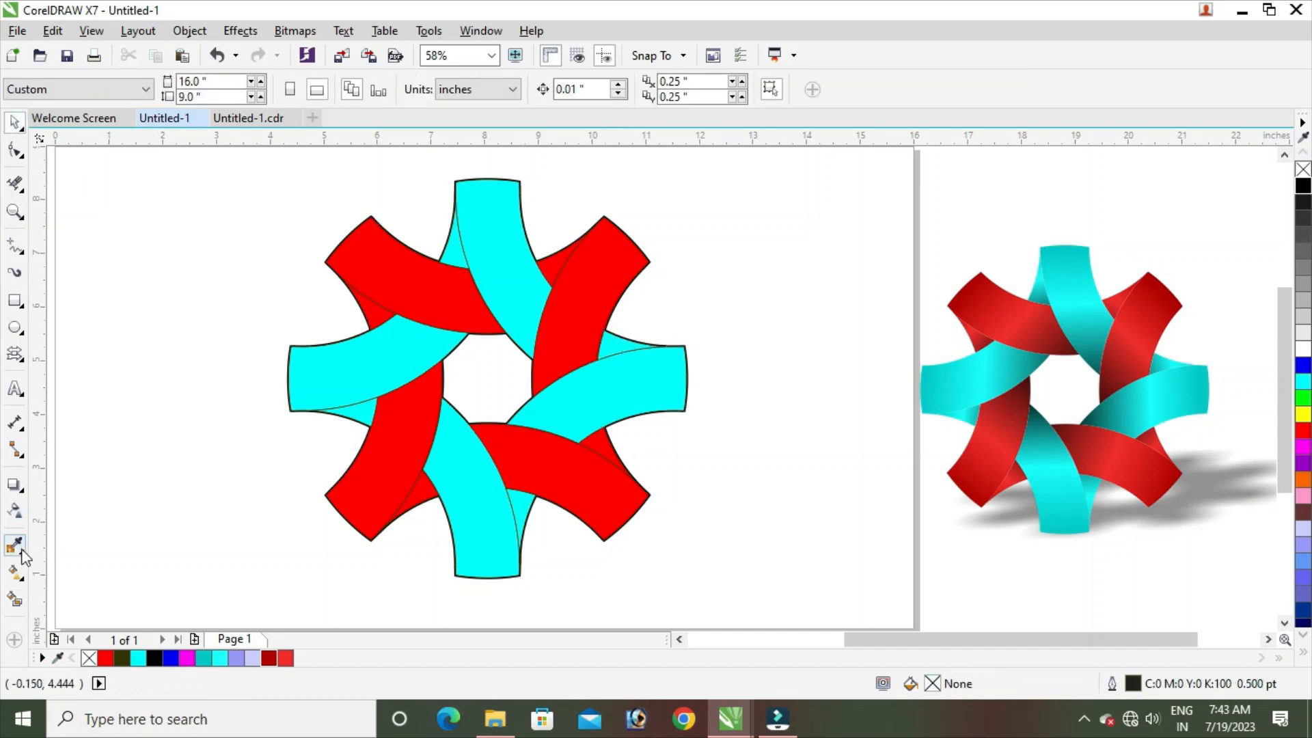
- Apply a linear fountain fill along the left ribbon from cyan at its outer end to black at its inner end, with a cyan middle node
click(19, 578)
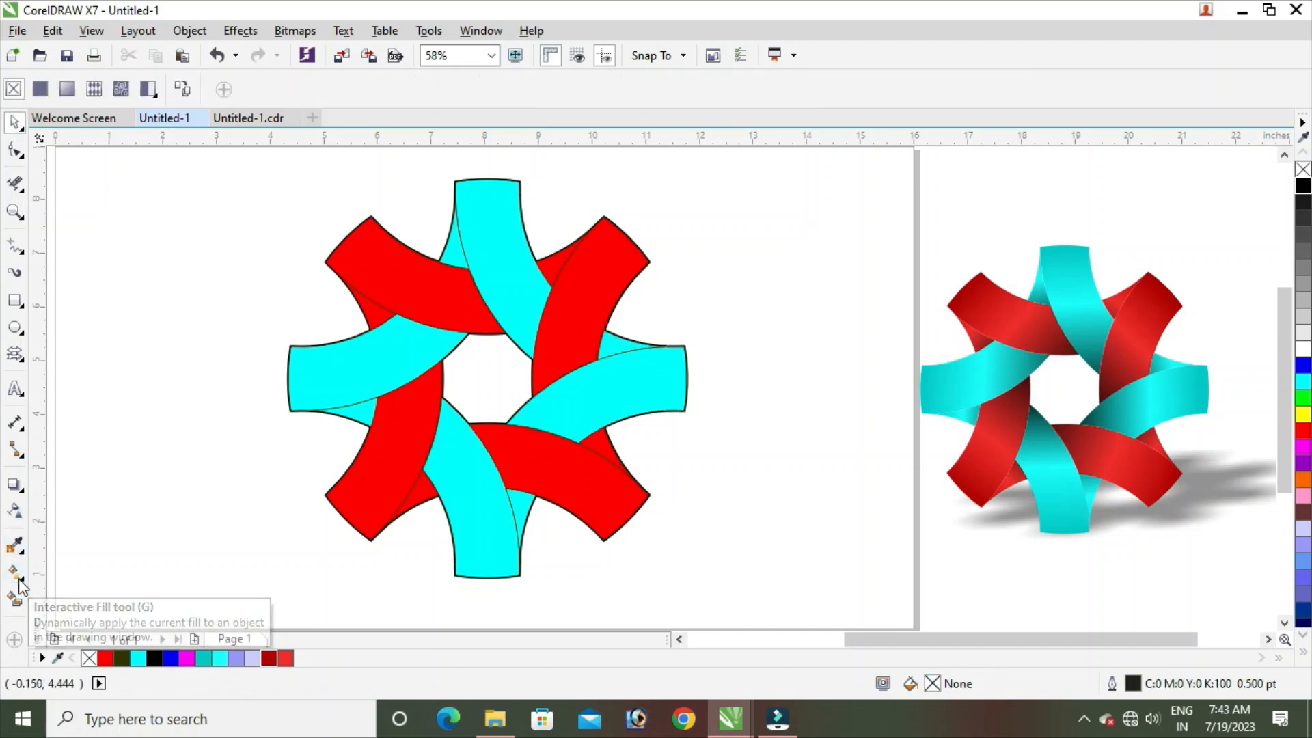
click(333, 391)
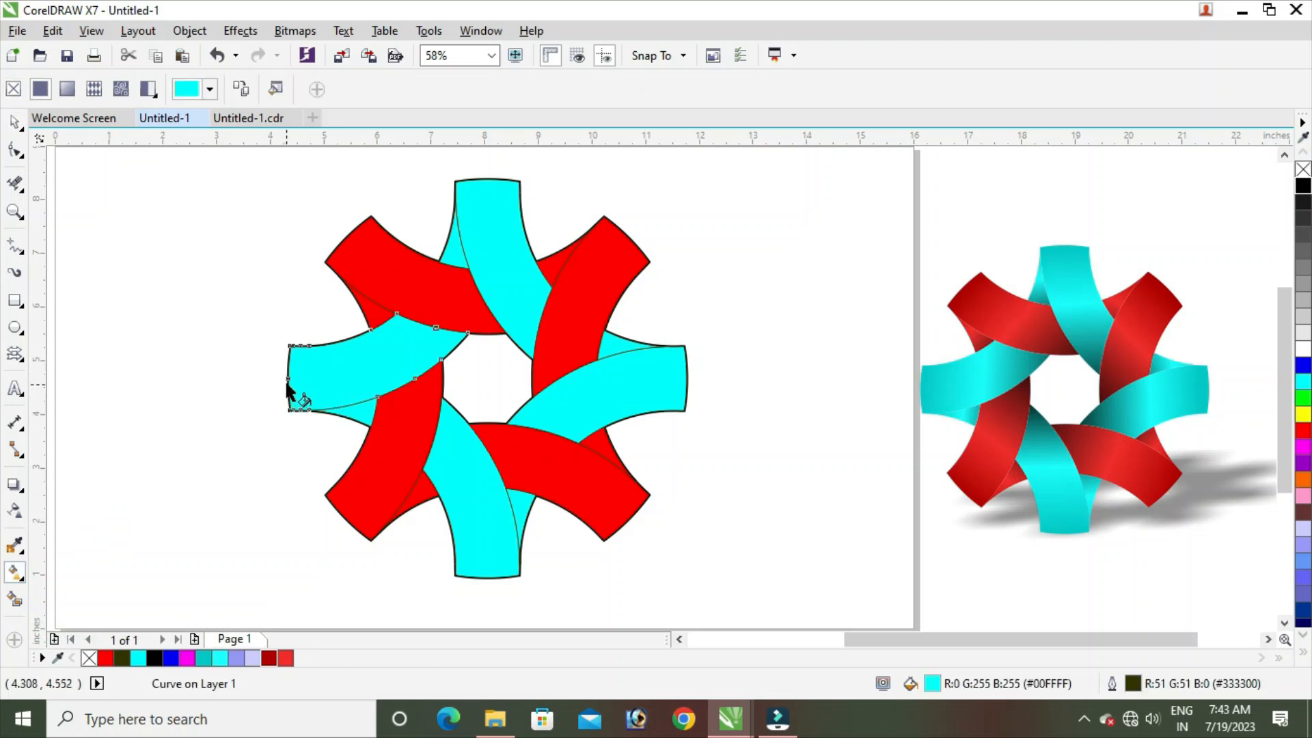
drag(290, 377, 476, 342)
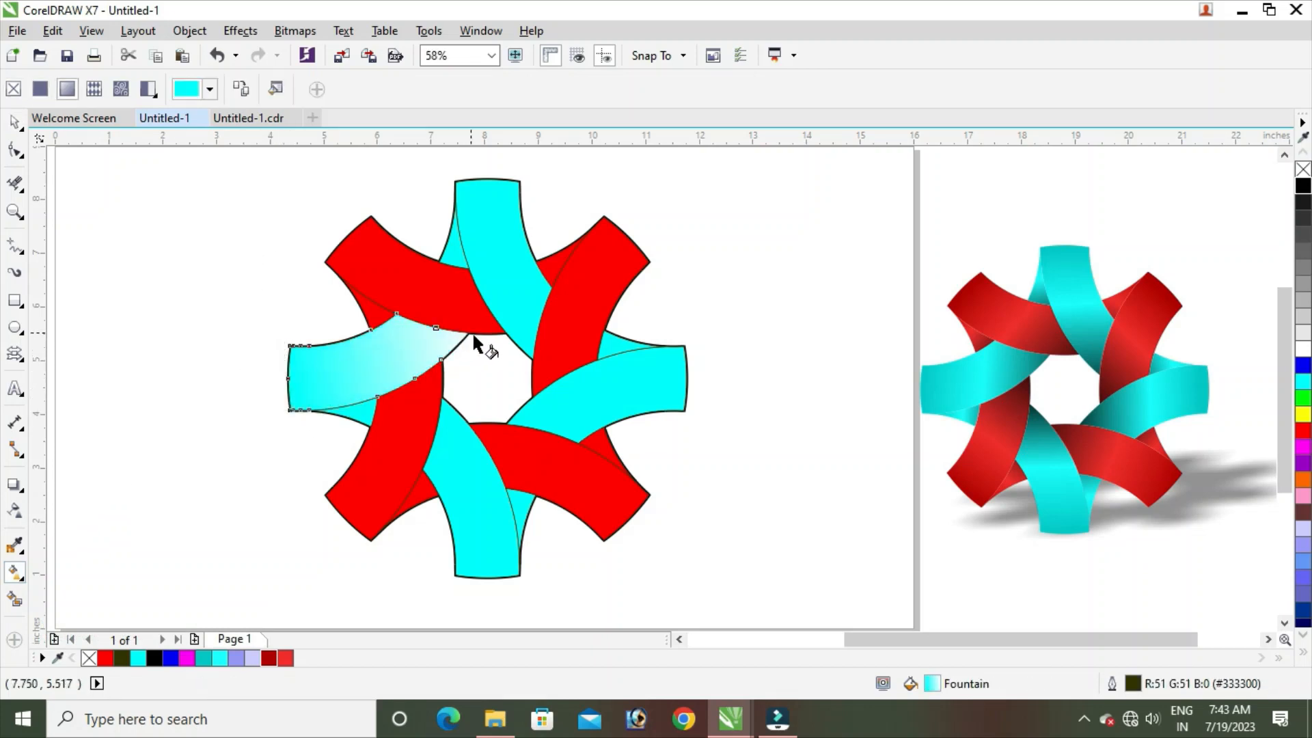
drag(245, 197, 290, 293)
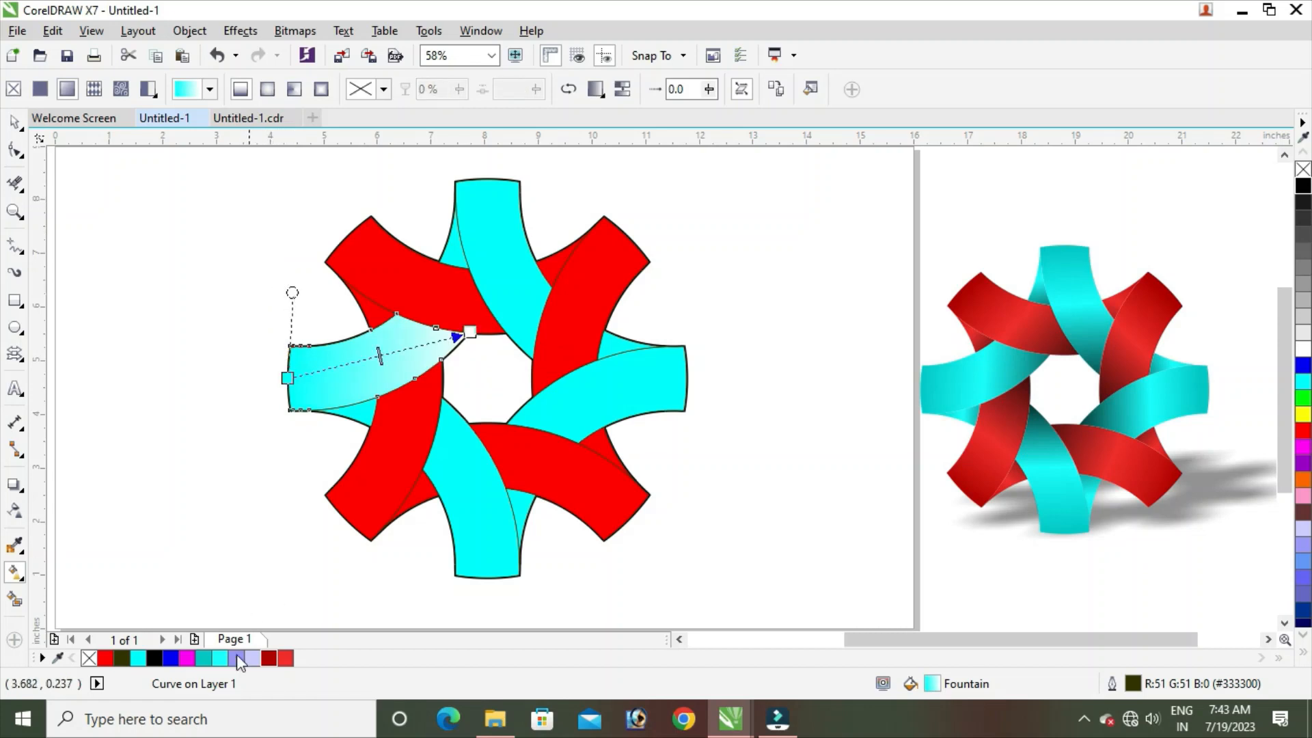
drag(155, 658, 470, 330)
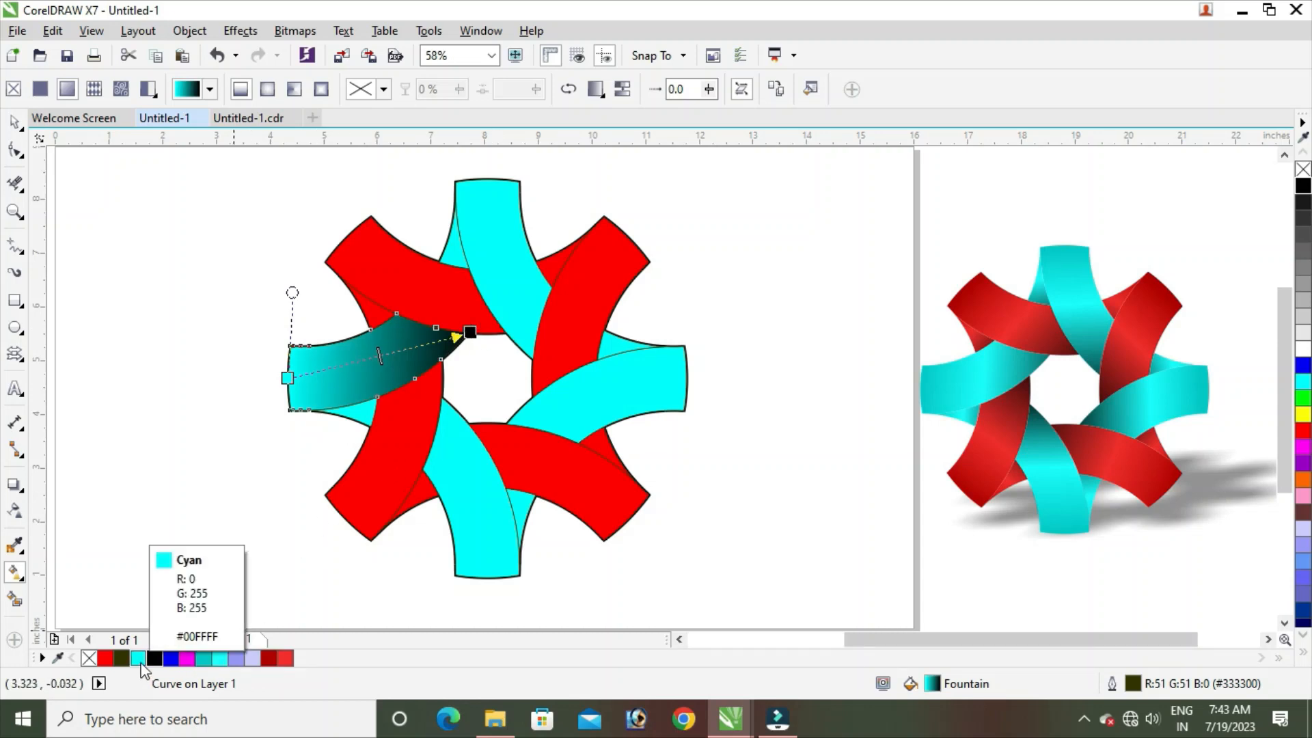
drag(141, 661, 367, 359)
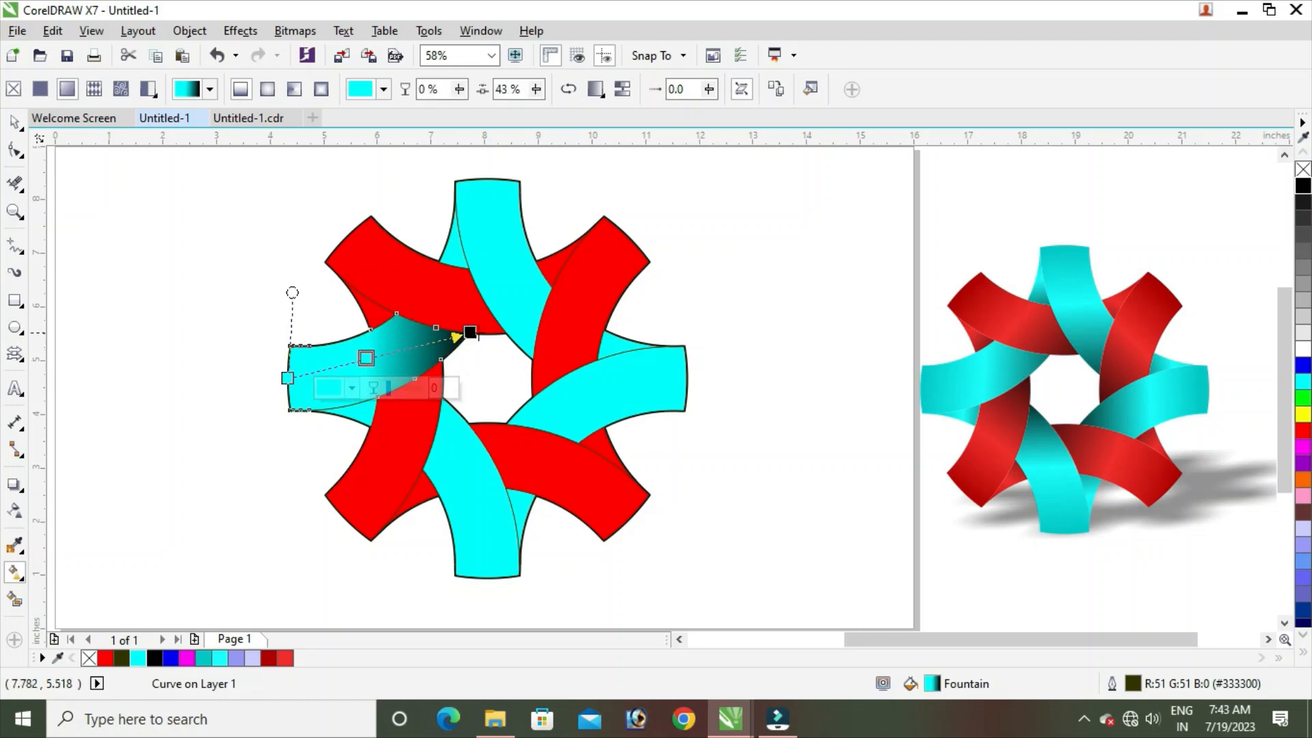
- Extend the left ribbon's gradient beyond its inner end, move the cyan middle node to 33%, and adjust the gradient's skew
drag(471, 333, 506, 333)
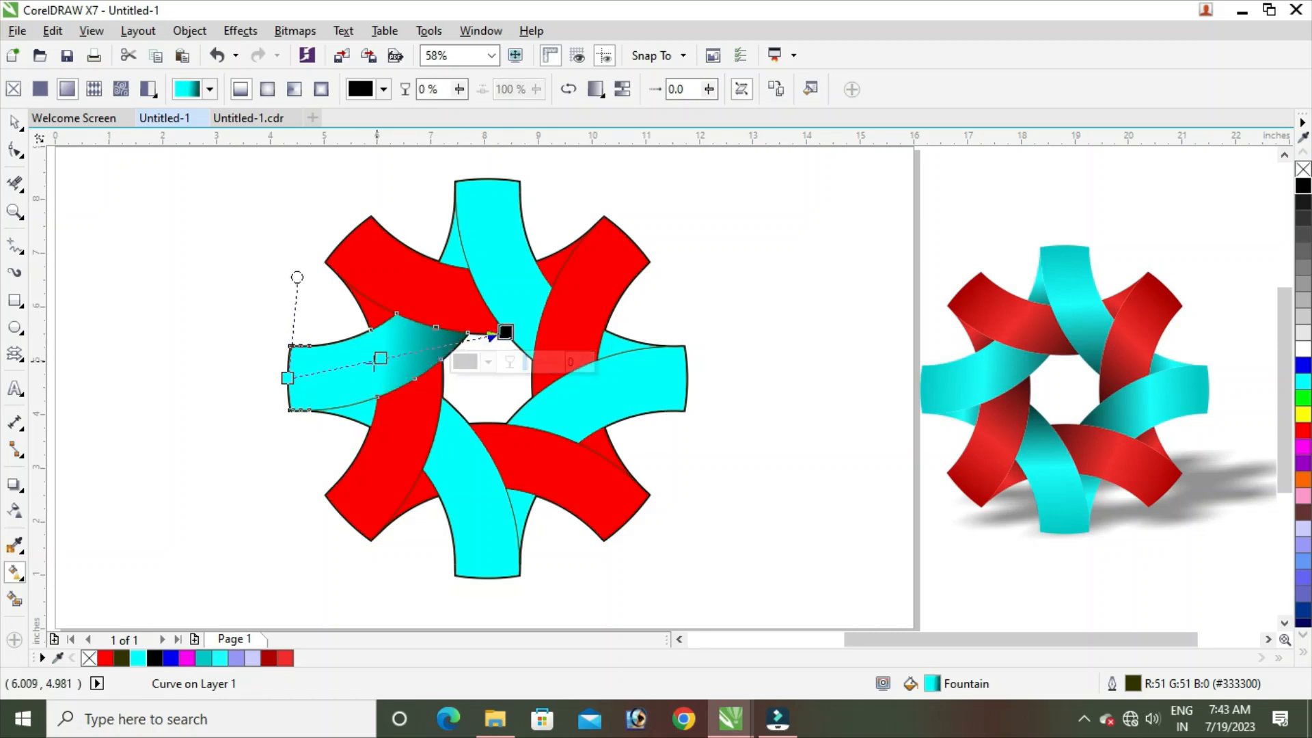
drag(380, 358, 360, 363)
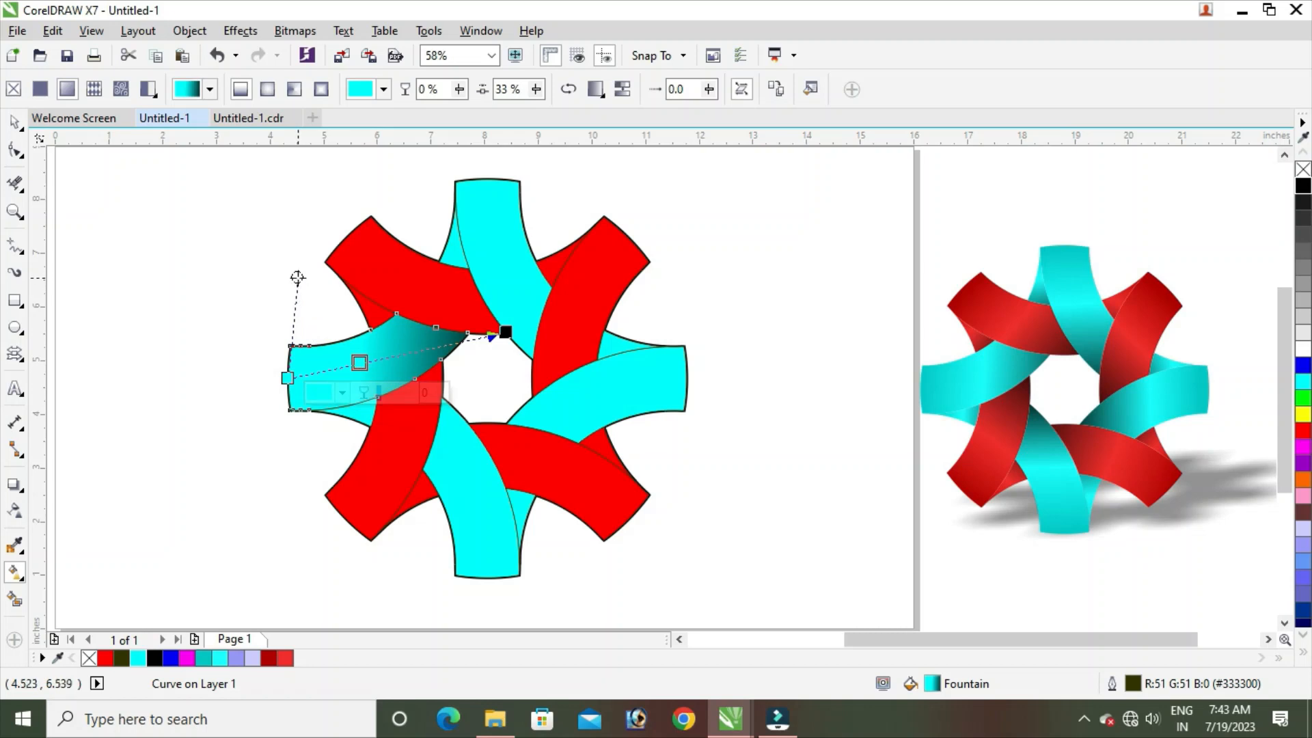
drag(298, 277, 282, 277)
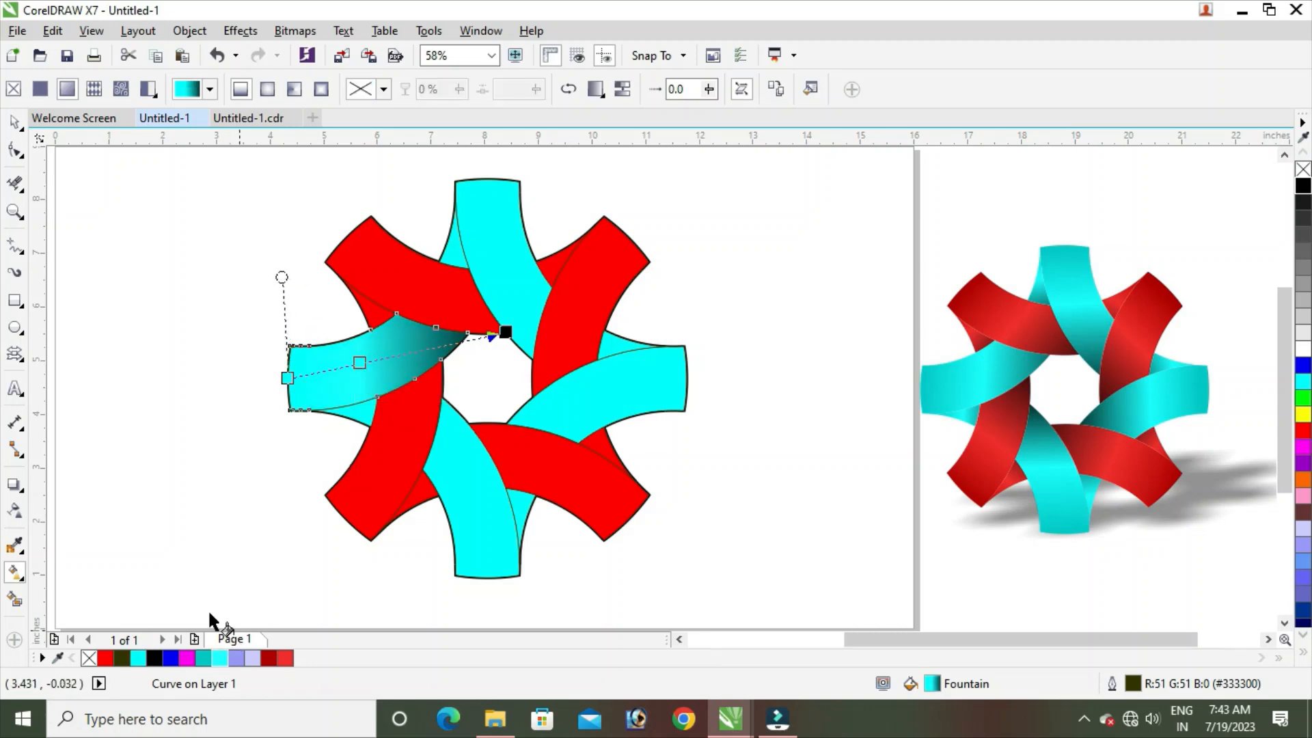
- Recolor the left ribbon's outer gradient node to a slightly darker cyan and push the black end node further out
click(287, 378)
click(253, 410)
click(352, 514)
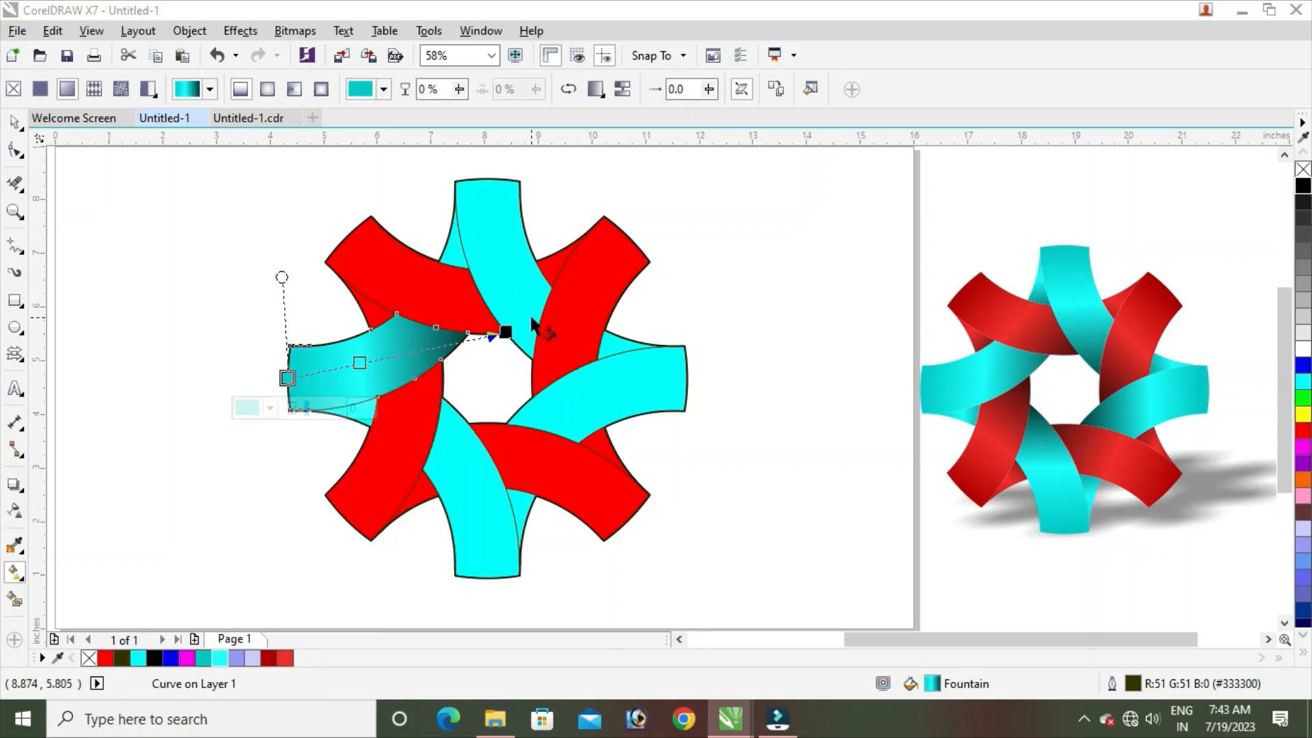
drag(533, 324, 538, 323)
click(287, 378)
click(248, 408)
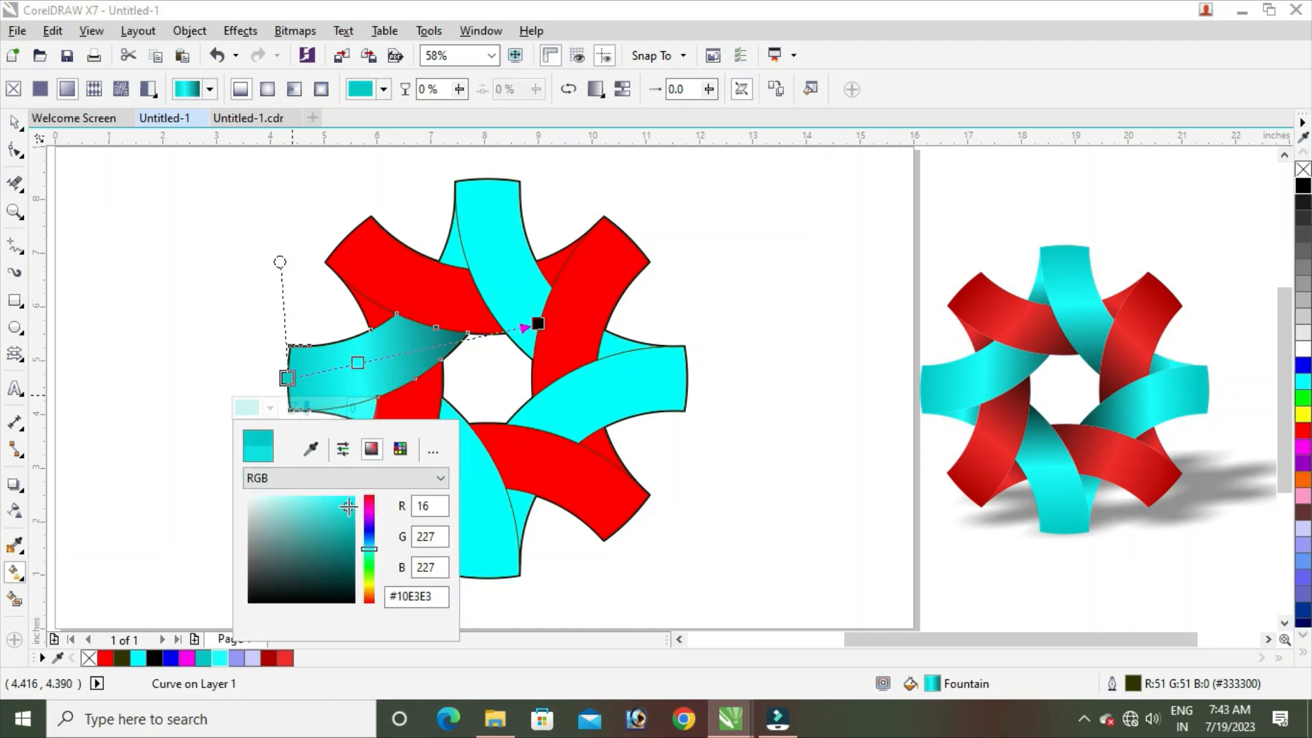
drag(348, 506, 352, 505)
- Apply a cyan-to-black fountain fill to the top ribbon, starting at its outer corner and ending past its inner tip
click(506, 279)
drag(470, 179, 531, 359)
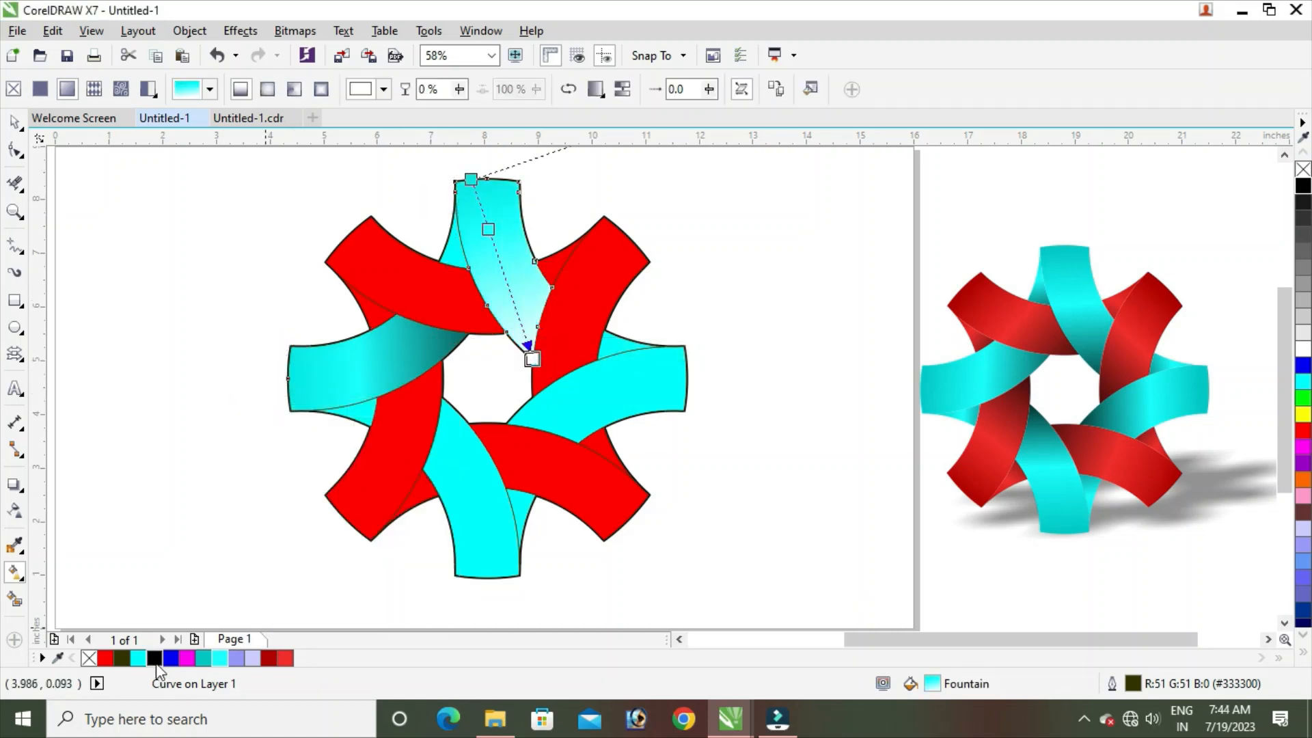
drag(156, 660, 541, 410)
mouse_move(471, 179)
mouse_down()
mouse_move(486, 242)
mouse_move(454, 181)
mouse_up()
drag(720, 220, 729, 187)
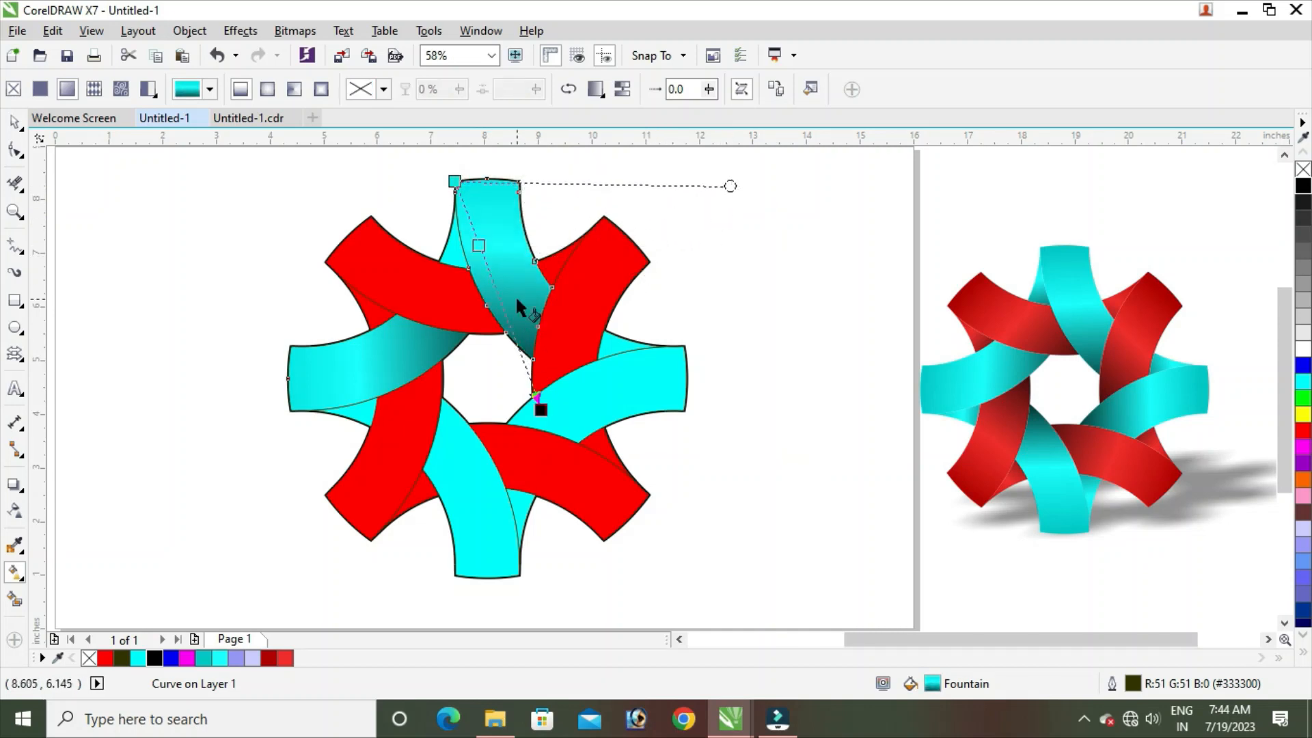
- Apply cyan-to-black fountain fills to the right and bottom ribbons, darkening from their outer ends toward the central opening
click(603, 388)
drag(686, 376, 485, 422)
drag(718, 528, 685, 562)
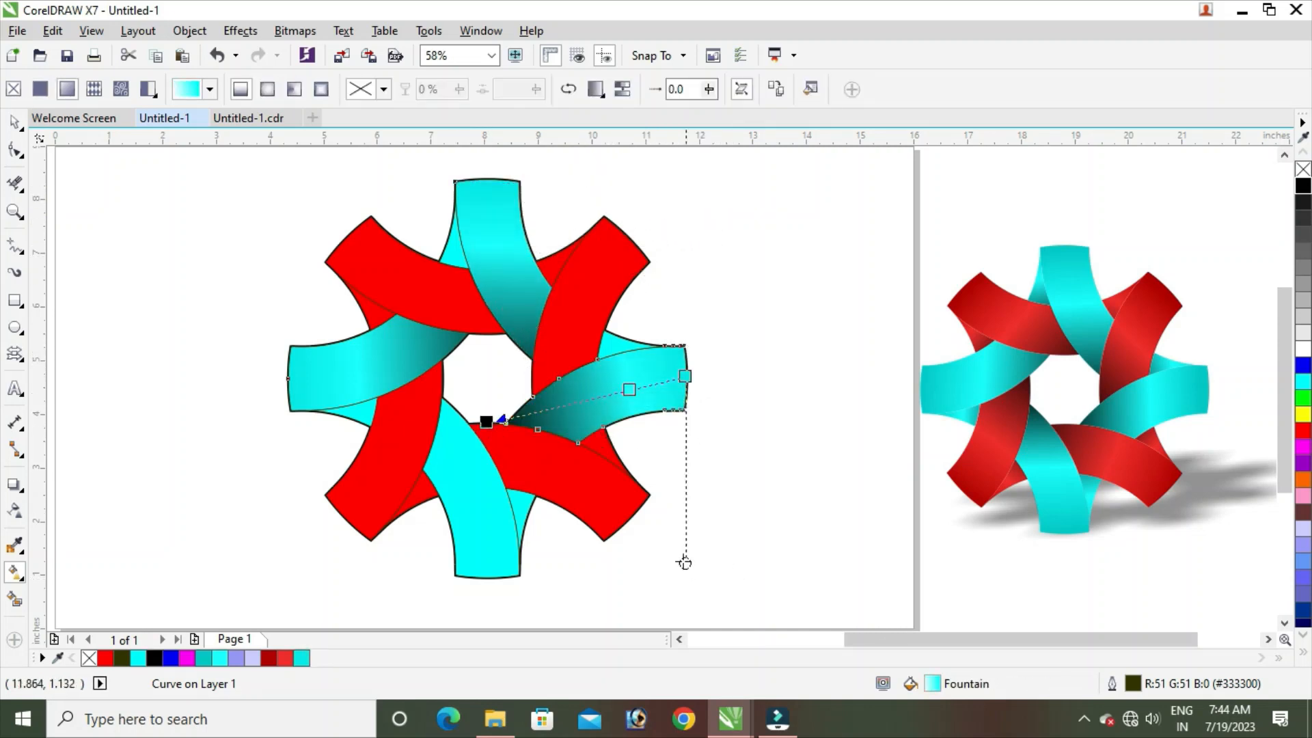
click(498, 533)
drag(486, 576, 441, 388)
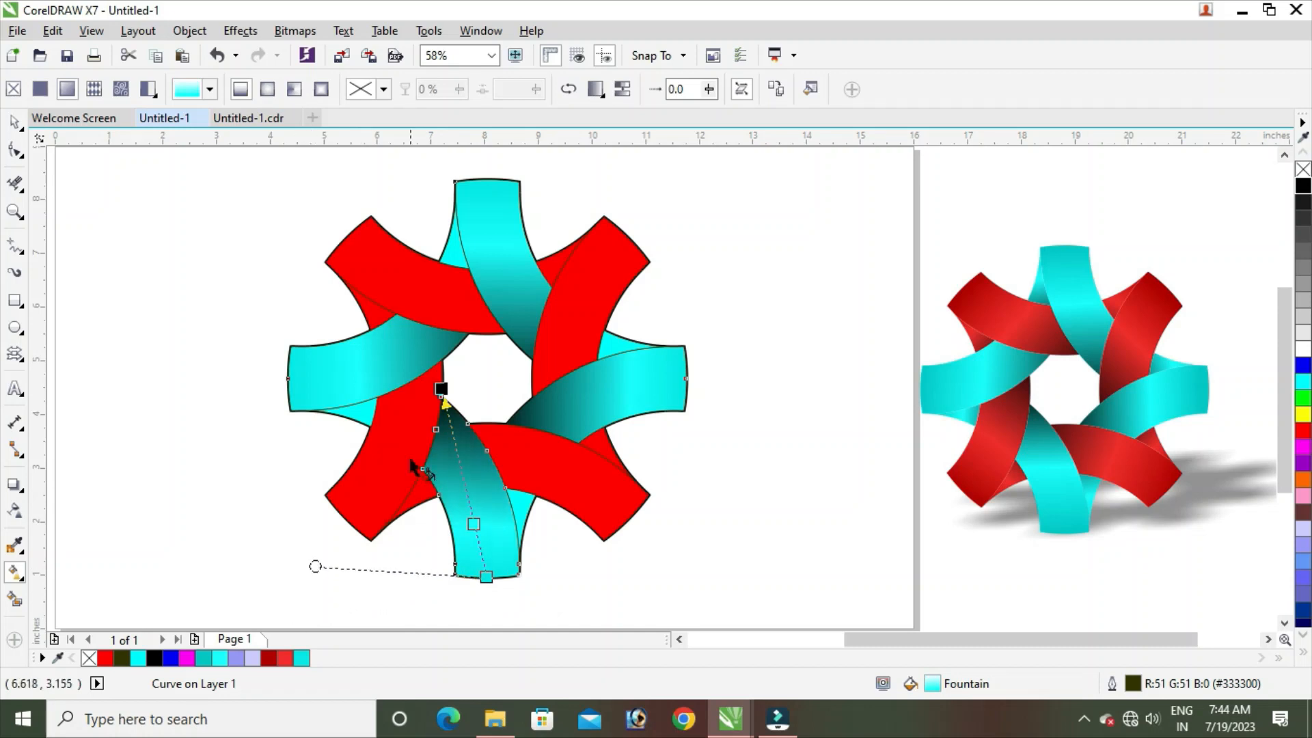
click(472, 420)
click(514, 349)
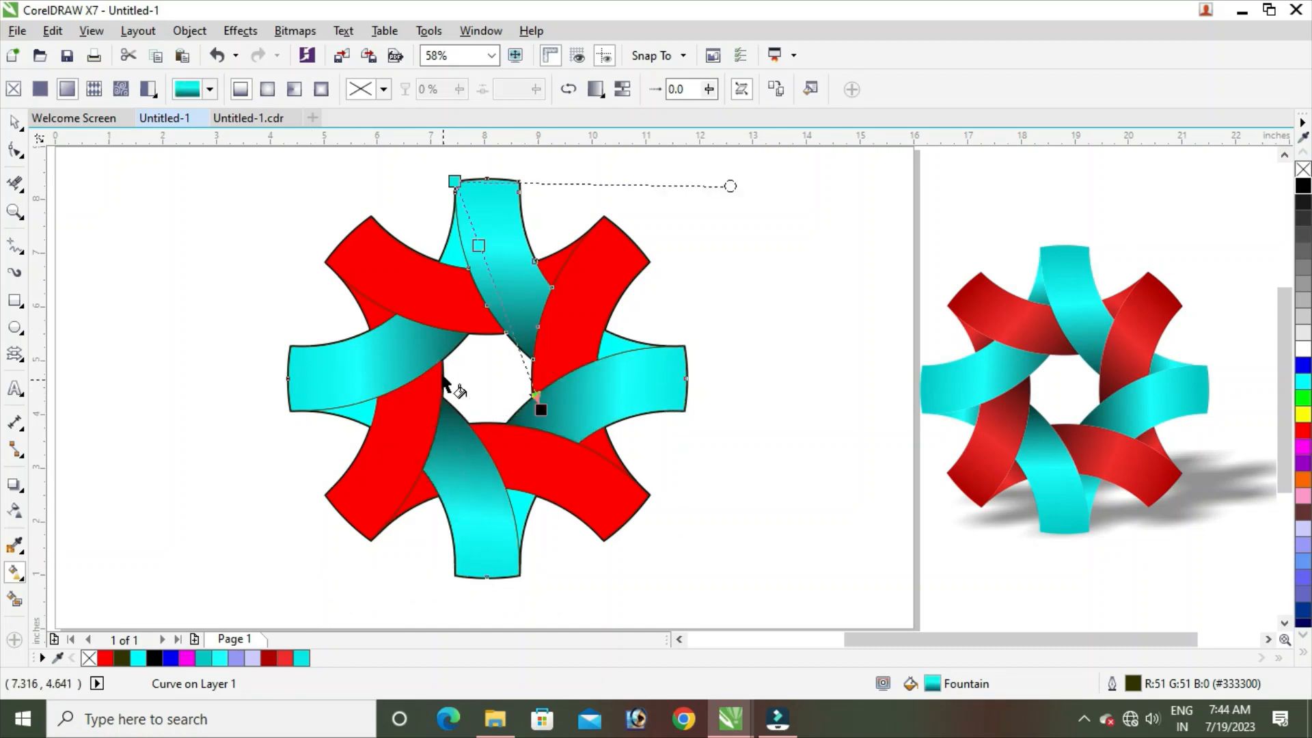
- Shade the folded-under pieces of the top and right ribbons with cyan fountain fills darkening inward
click(455, 255)
drag(455, 194, 475, 318)
click(621, 345)
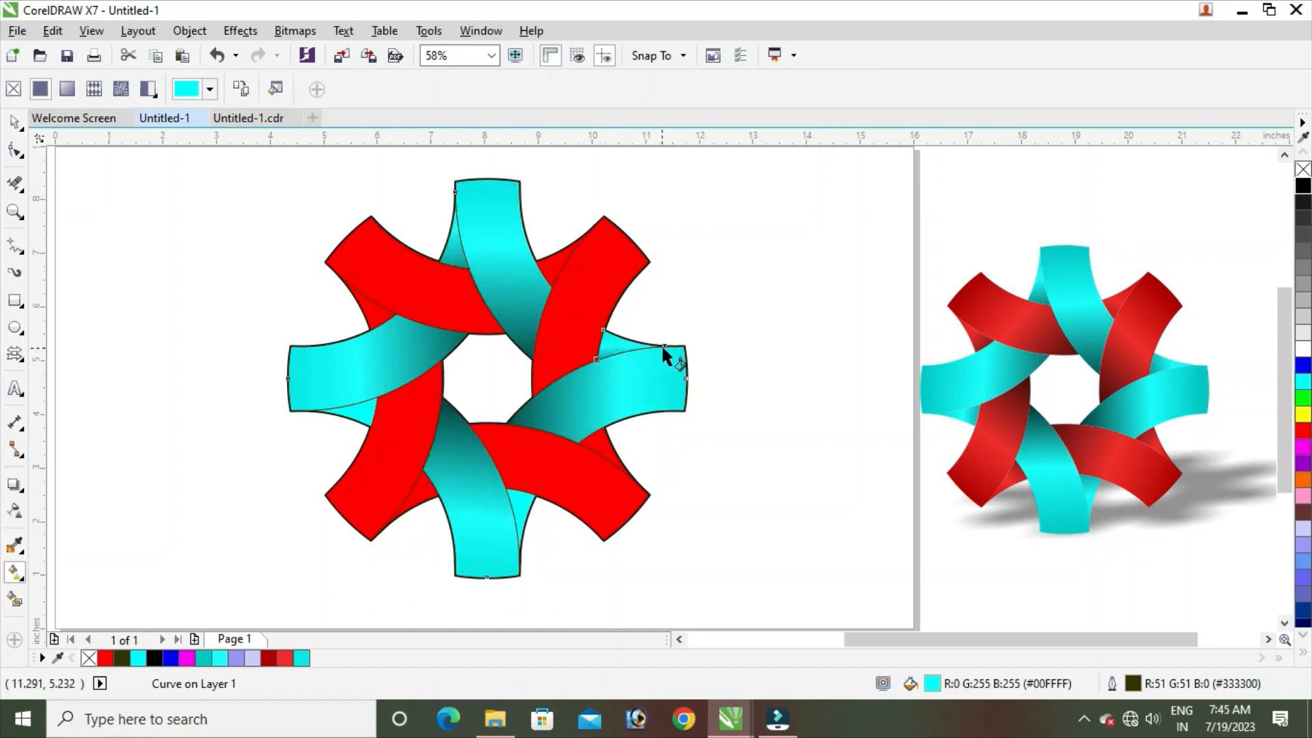
drag(663, 346, 531, 375)
- Shade the folded-under pieces of the bottom and left ribbons with cyan fountain fills darkening inward
click(530, 504)
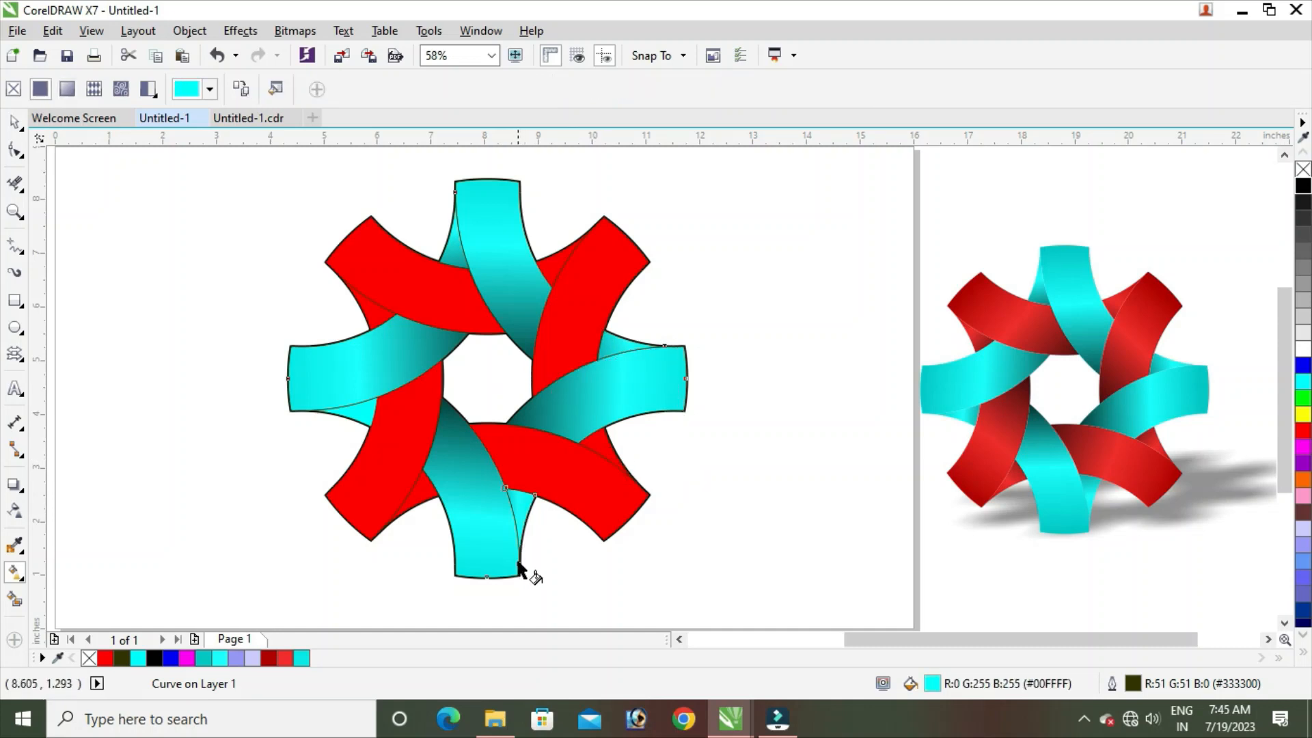
drag(518, 563, 504, 437)
drag(535, 527, 516, 574)
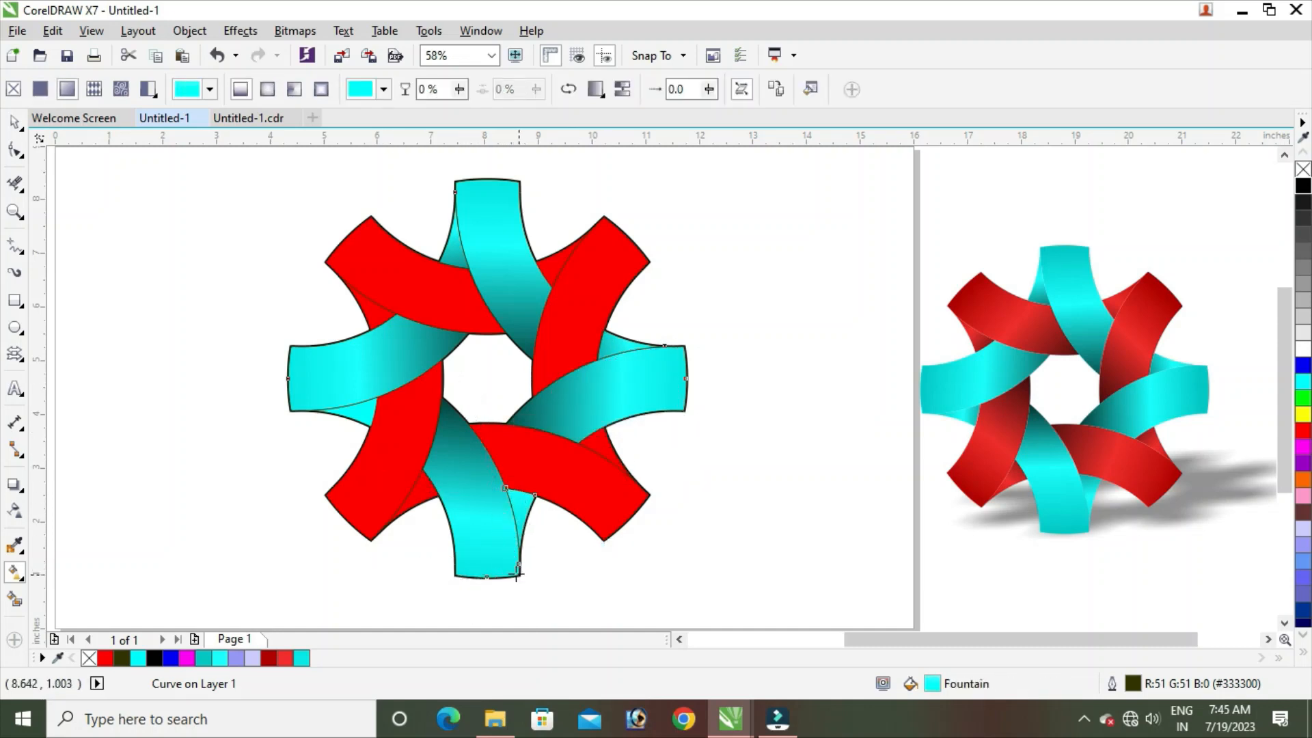
click(357, 419)
drag(309, 412, 432, 392)
- Shade the upper-left red ribbon with a fountain fill from dark red through lighter red to black, ending past its inner tip
click(406, 299)
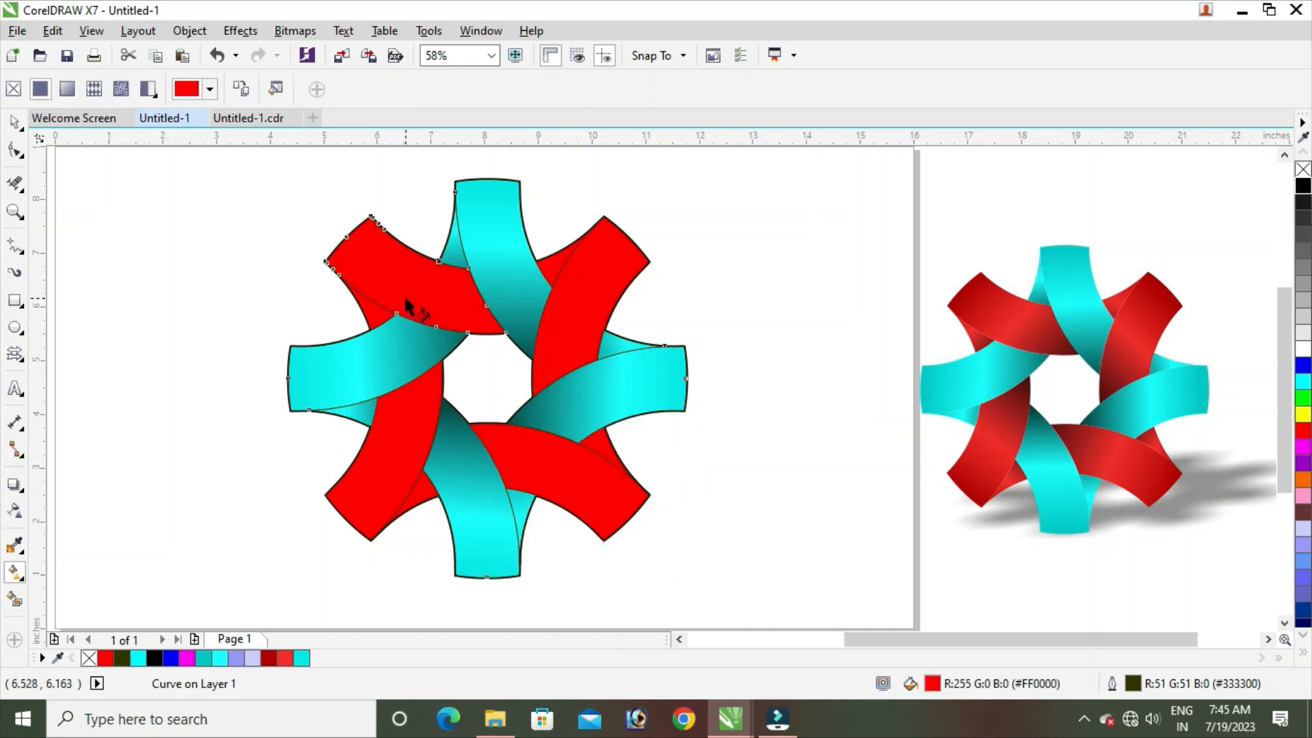
drag(346, 233, 505, 332)
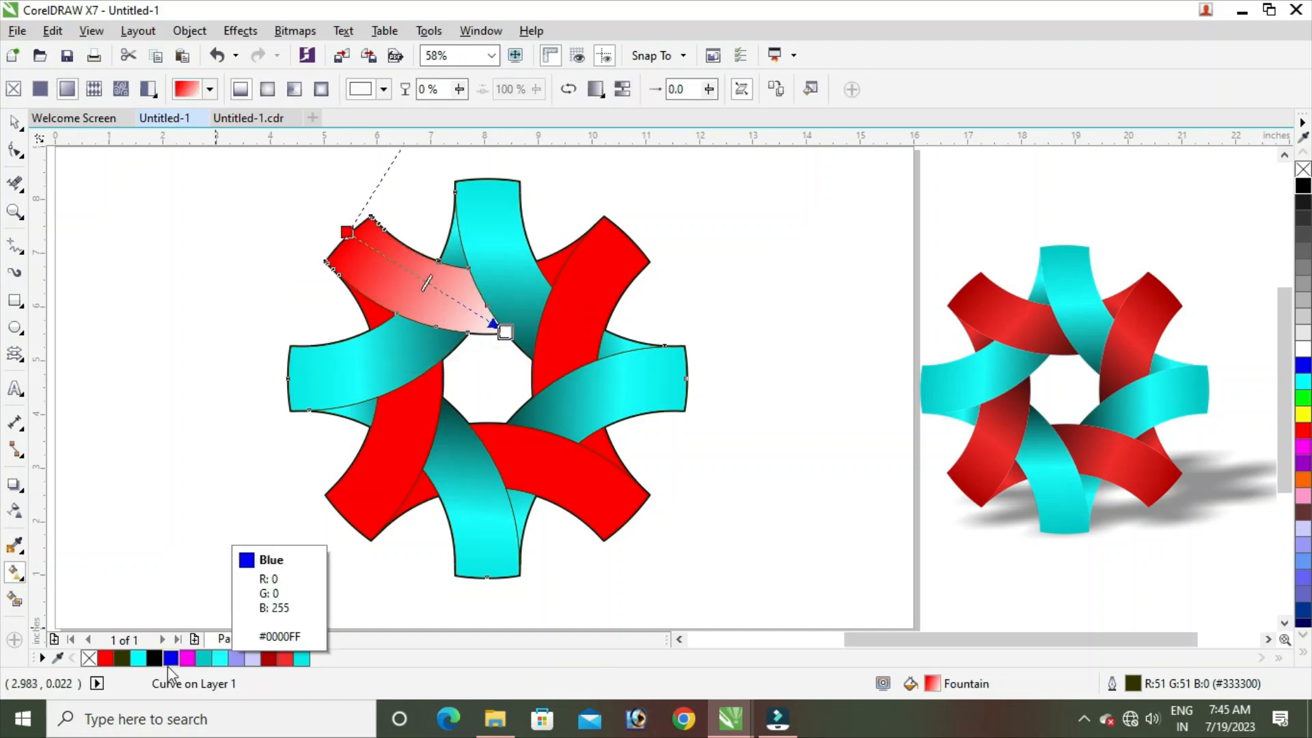
drag(154, 658, 506, 332)
drag(505, 333, 566, 349)
drag(271, 657, 346, 232)
drag(285, 658, 403, 270)
drag(566, 348, 559, 377)
drag(403, 269, 412, 277)
- Repeat the dark red, lighter red and black fountain fill on the upper-right and lower-right ribbons, aligned from their outer ends inward
click(574, 292)
key(ctrl+r)
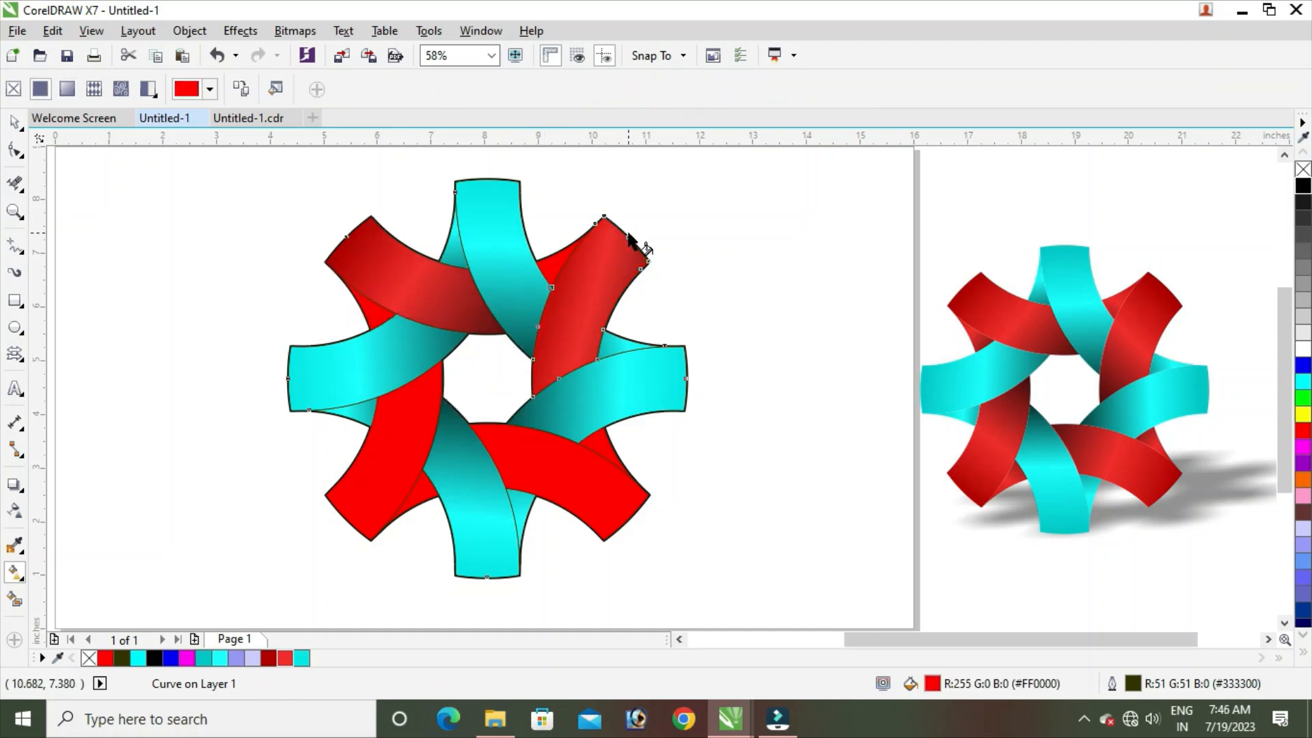
drag(627, 235, 506, 422)
drag(814, 358, 805, 375)
click(591, 486)
key(ctrl+r)
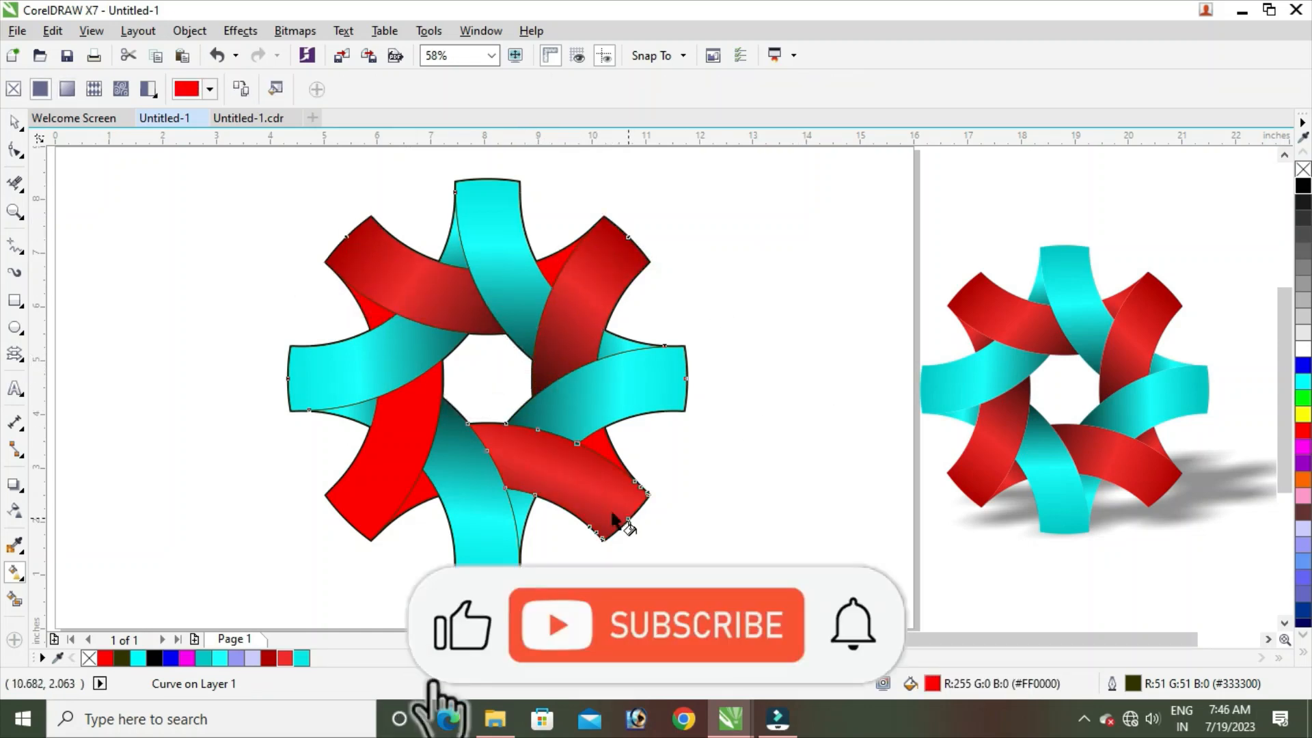
drag(628, 519, 664, 356)
drag(708, 578, 646, 462)
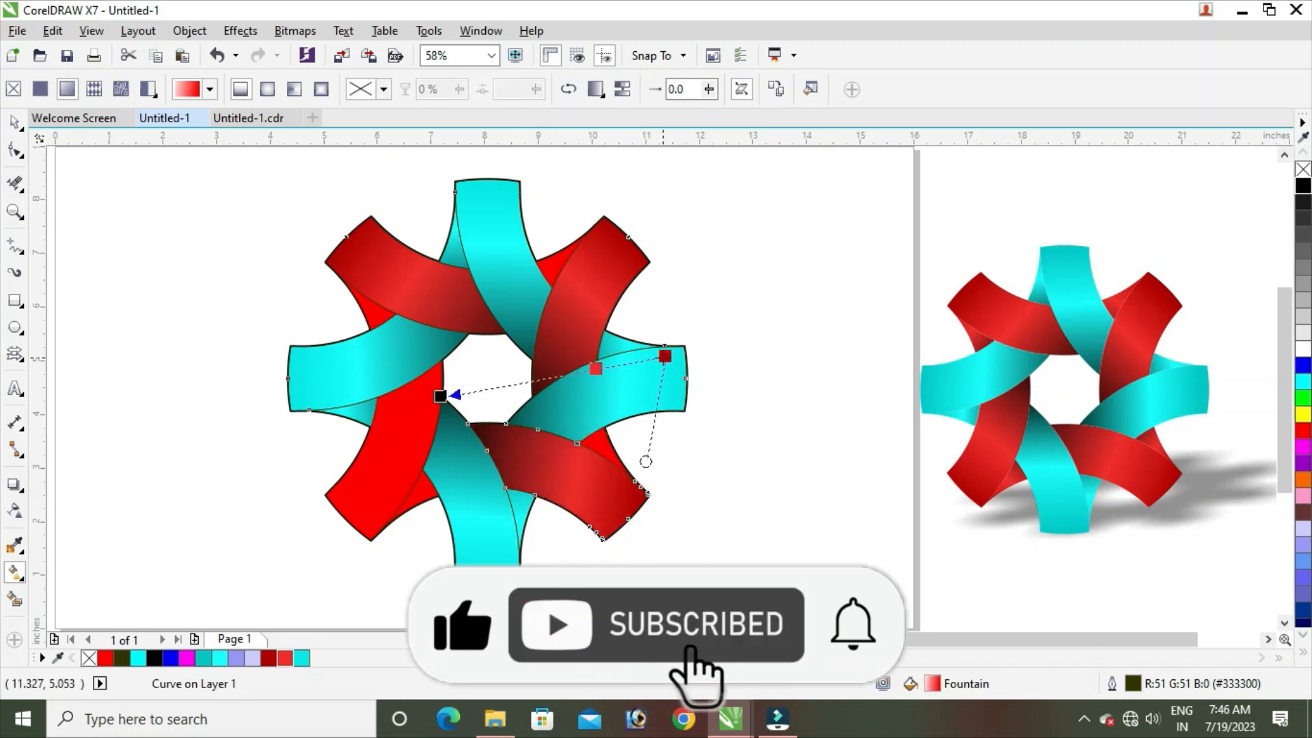
- Repeat the red-to-black fountain fill on the lower-left ribbon, running from its outer end past its inner tip
click(402, 437)
key(ctrl+r)
drag(347, 518, 441, 359)
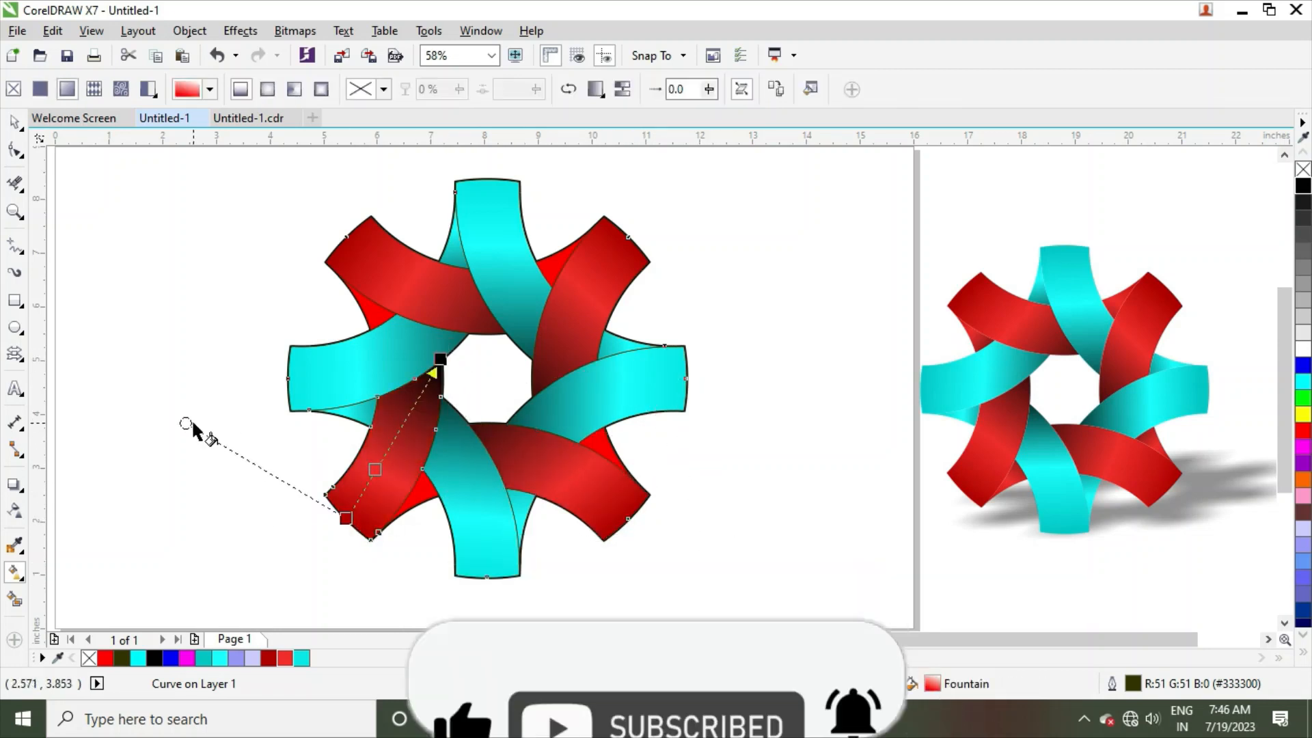
drag(186, 423, 229, 405)
drag(441, 359, 469, 333)
- Shade the folded-under red pieces beside the upper-left and upper-right ribbons with fountain fills darkening inward
click(372, 319)
drag(336, 276, 429, 365)
click(556, 266)
drag(592, 226, 509, 334)
- Shade the folded-under red pieces beside the lower-right and lower-left ribbons with fountain fills darkening inward
click(597, 446)
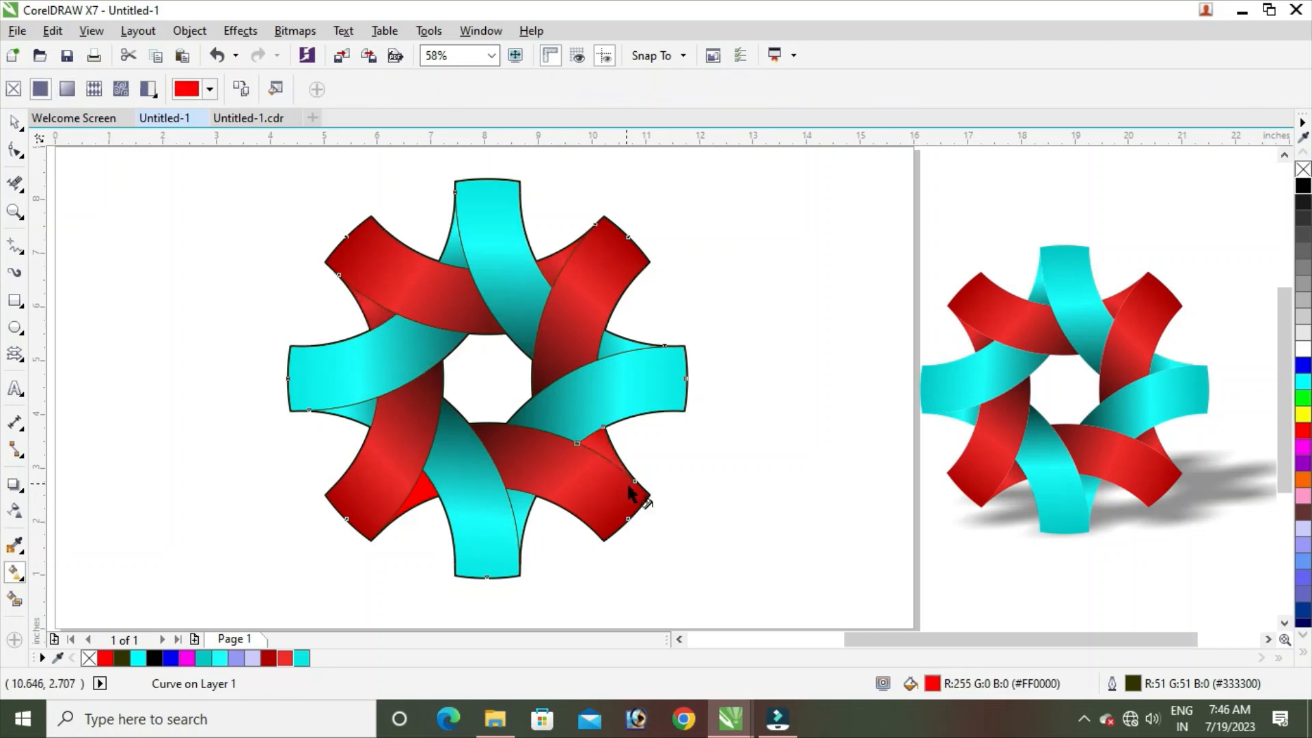
drag(632, 481, 507, 369)
click(421, 494)
drag(368, 535, 485, 369)
click(239, 293)
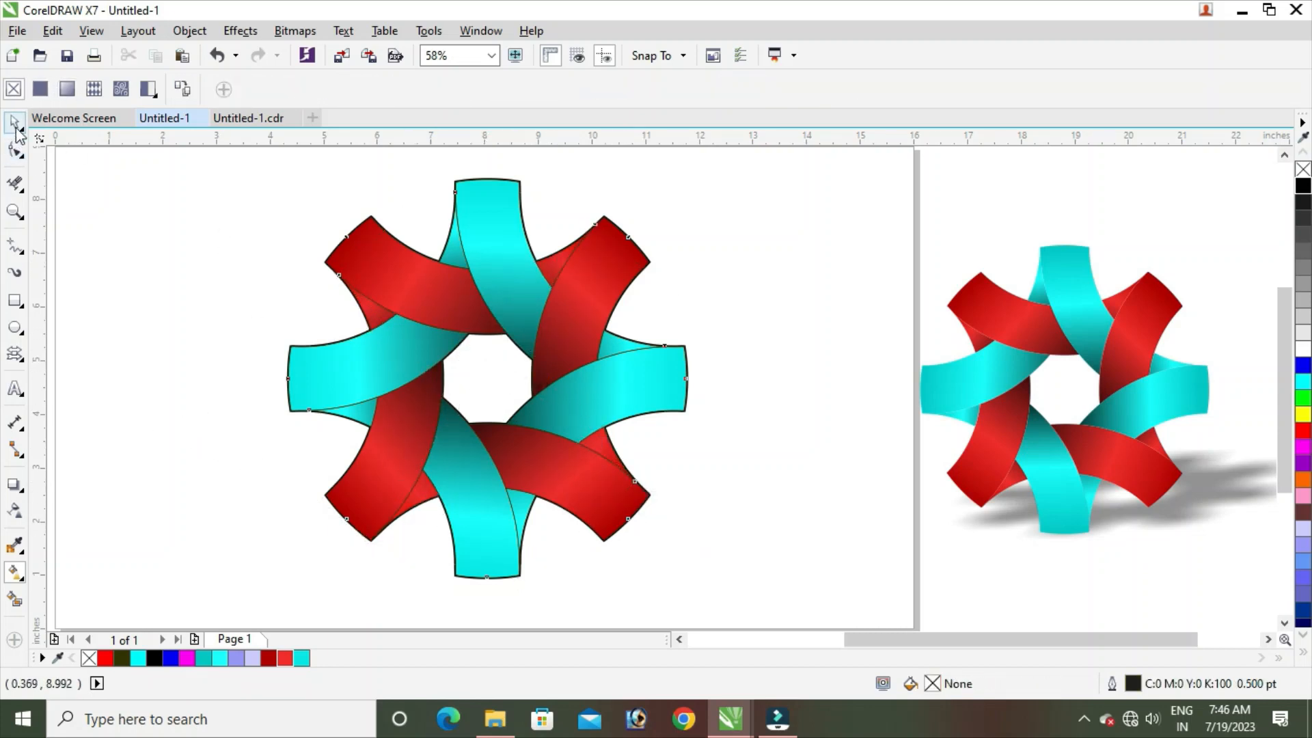
- Remove the outlines from all the ribbon pieces and group them into one object
click(15, 126)
drag(215, 162, 739, 586)
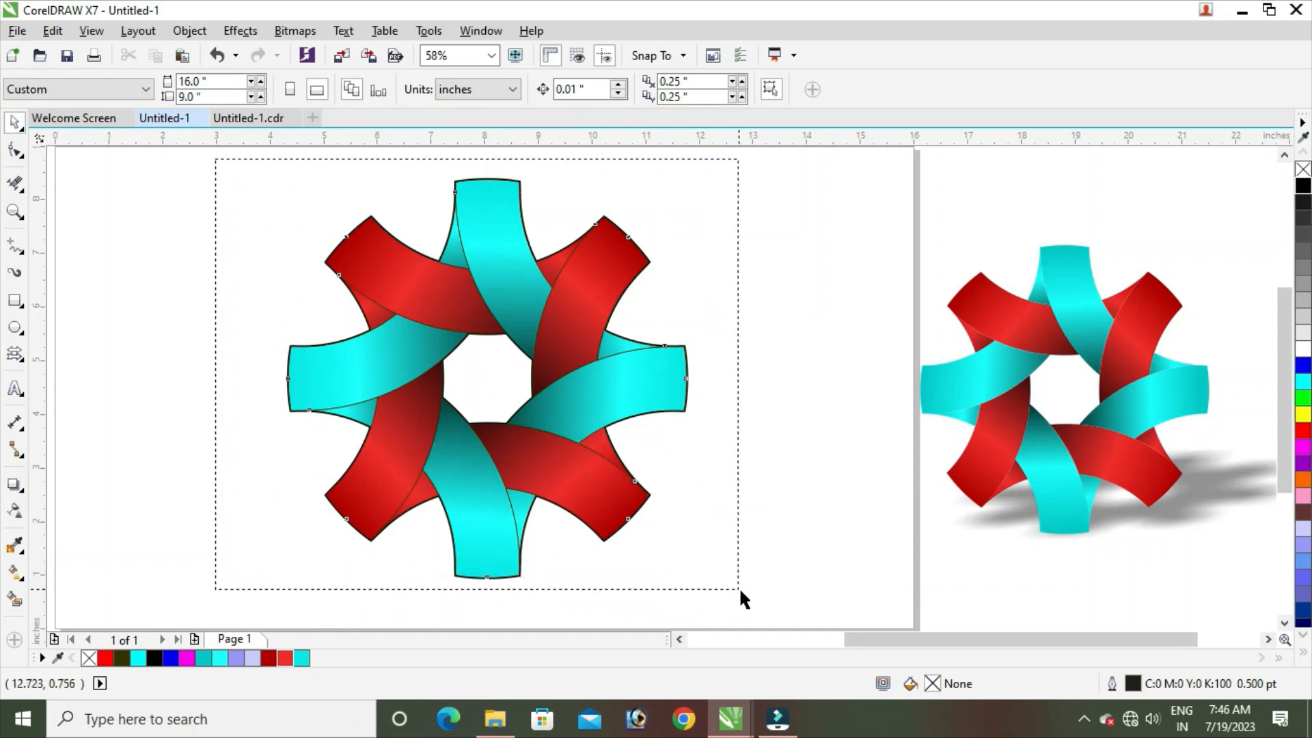
right_click(1304, 170)
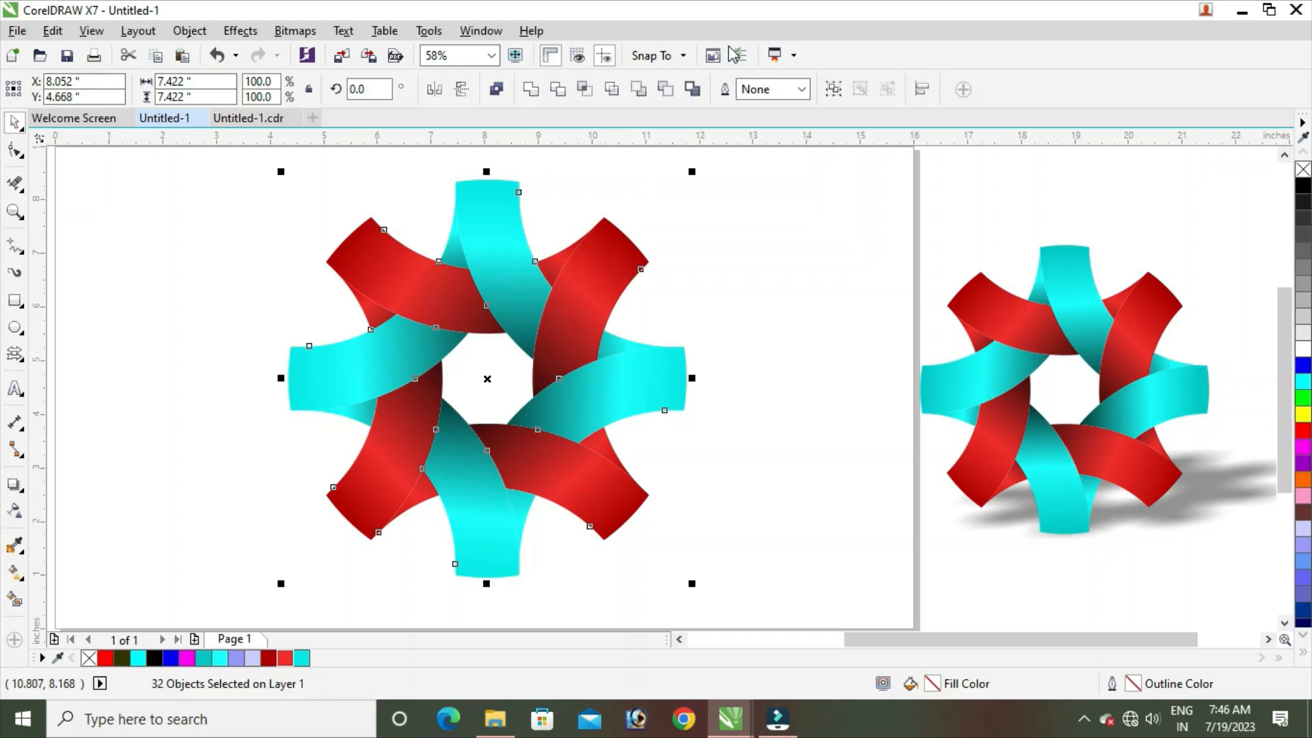
click(833, 90)
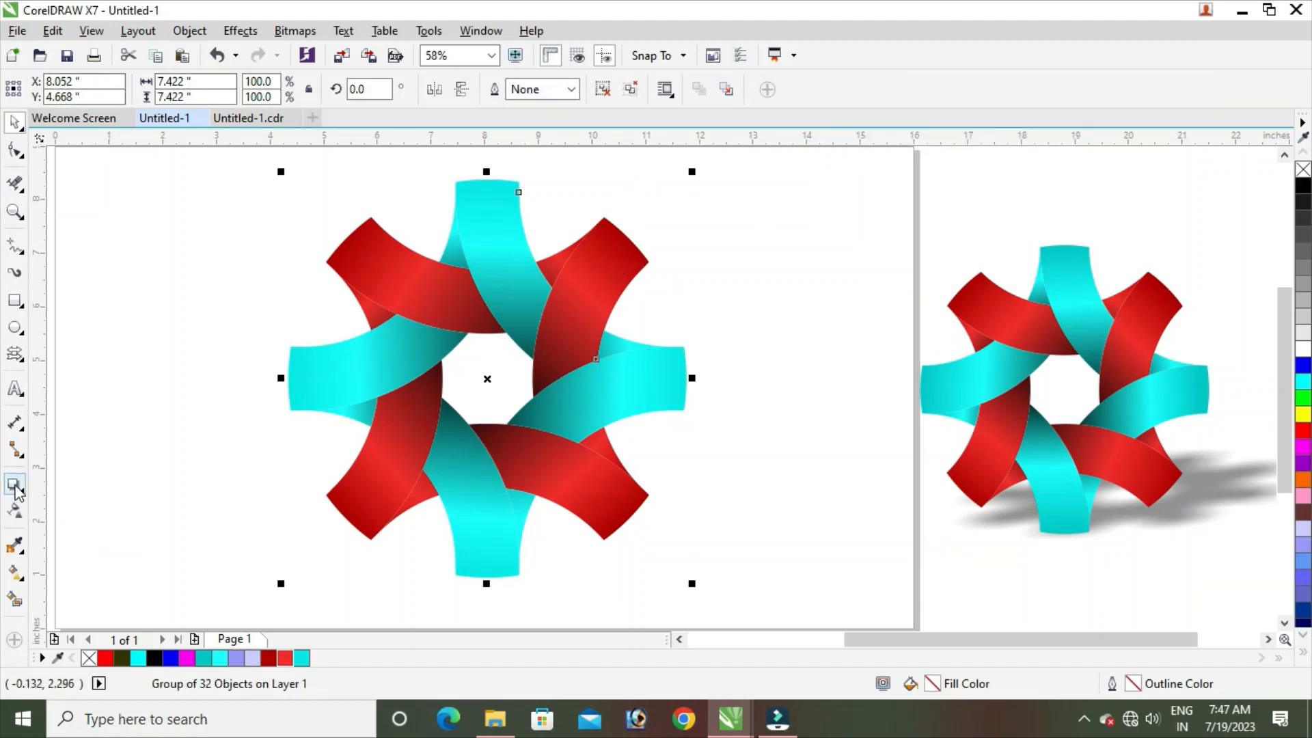
- Cast a drop shadow from the base of the grouped ring backward to the right, and preview the artwork full screen
click(14, 486)
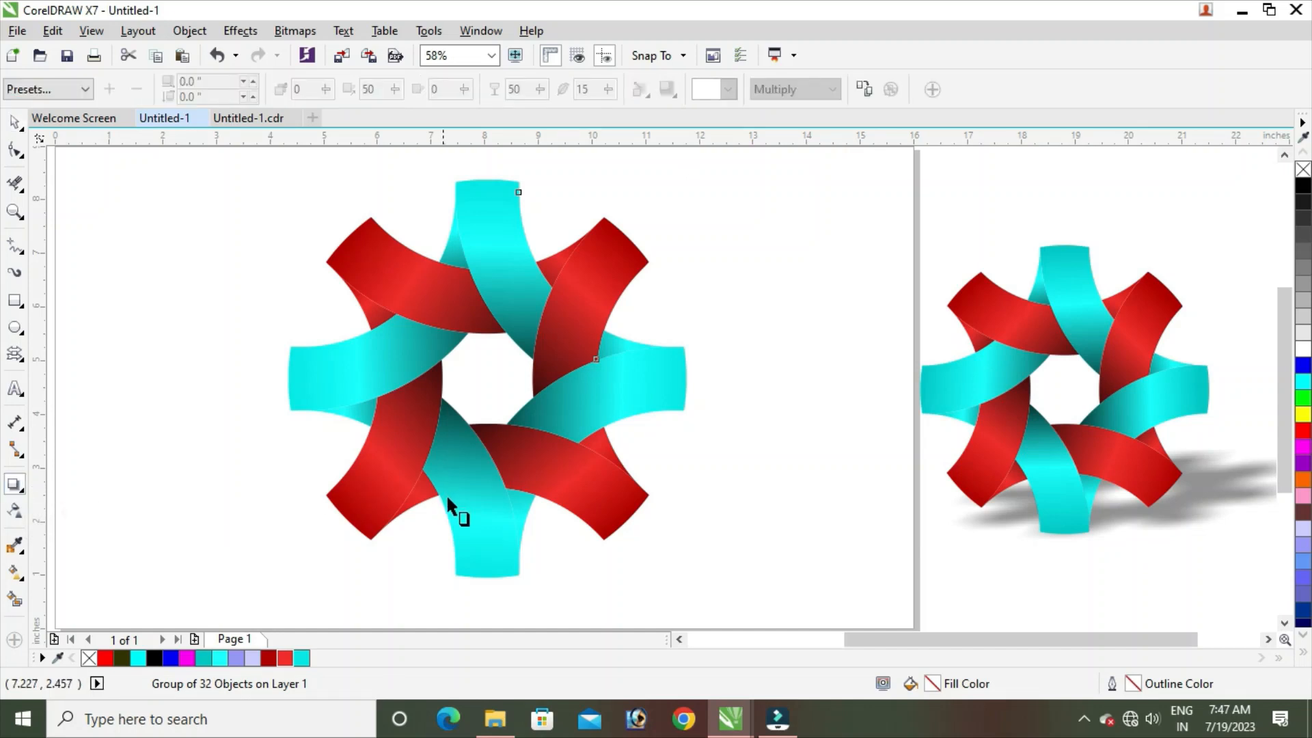
drag(447, 501, 686, 424)
click(228, 276)
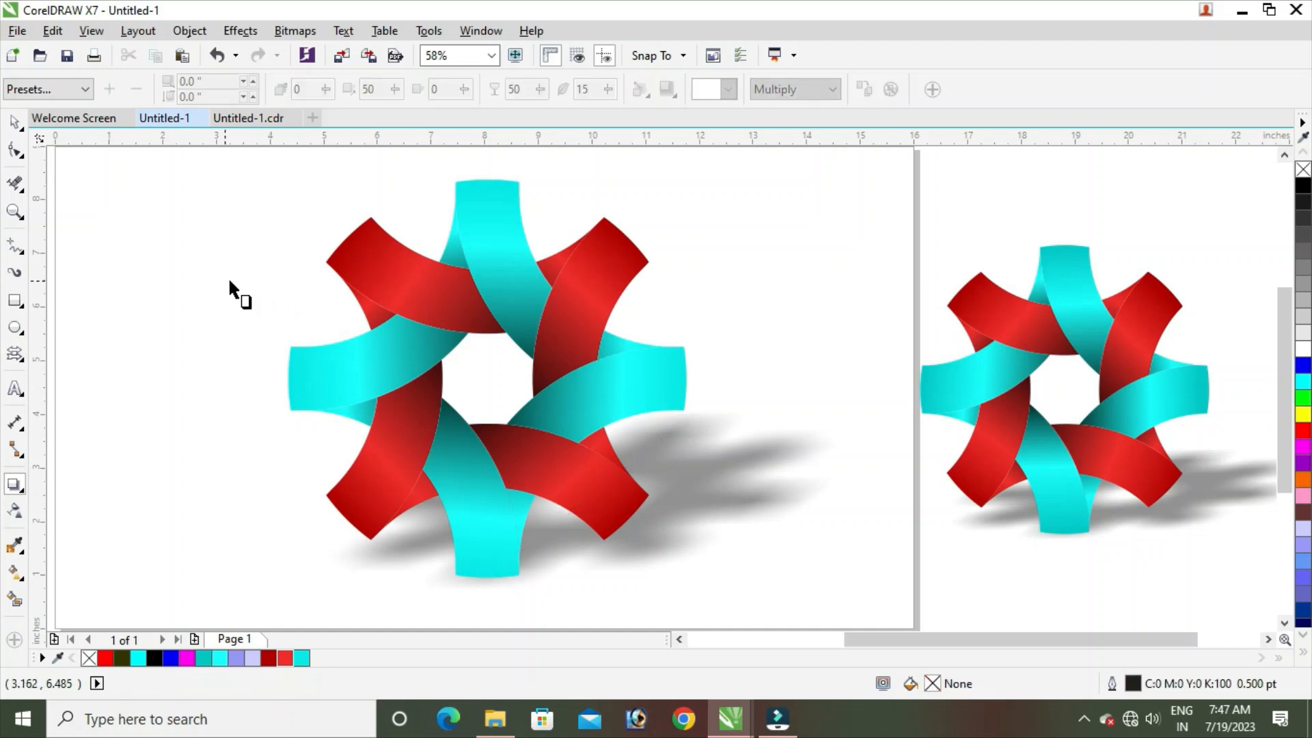
click(91, 31)
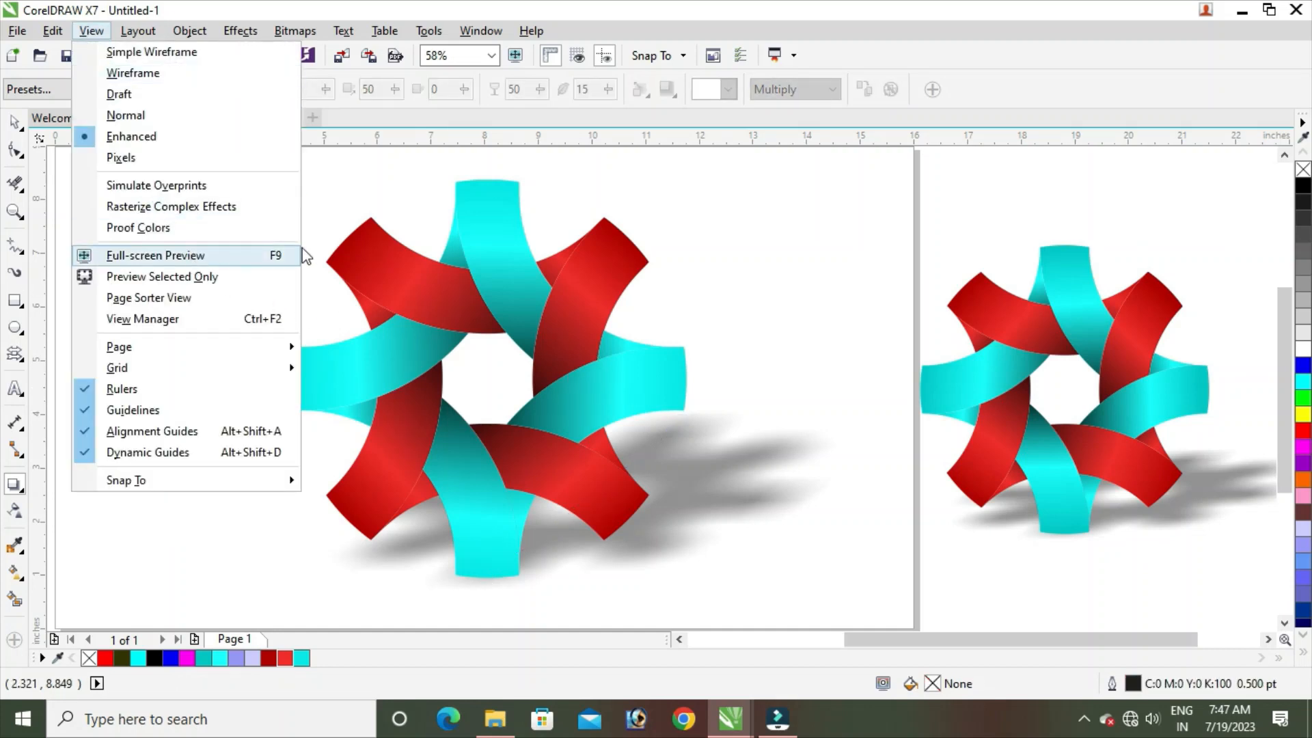
click(156, 256)
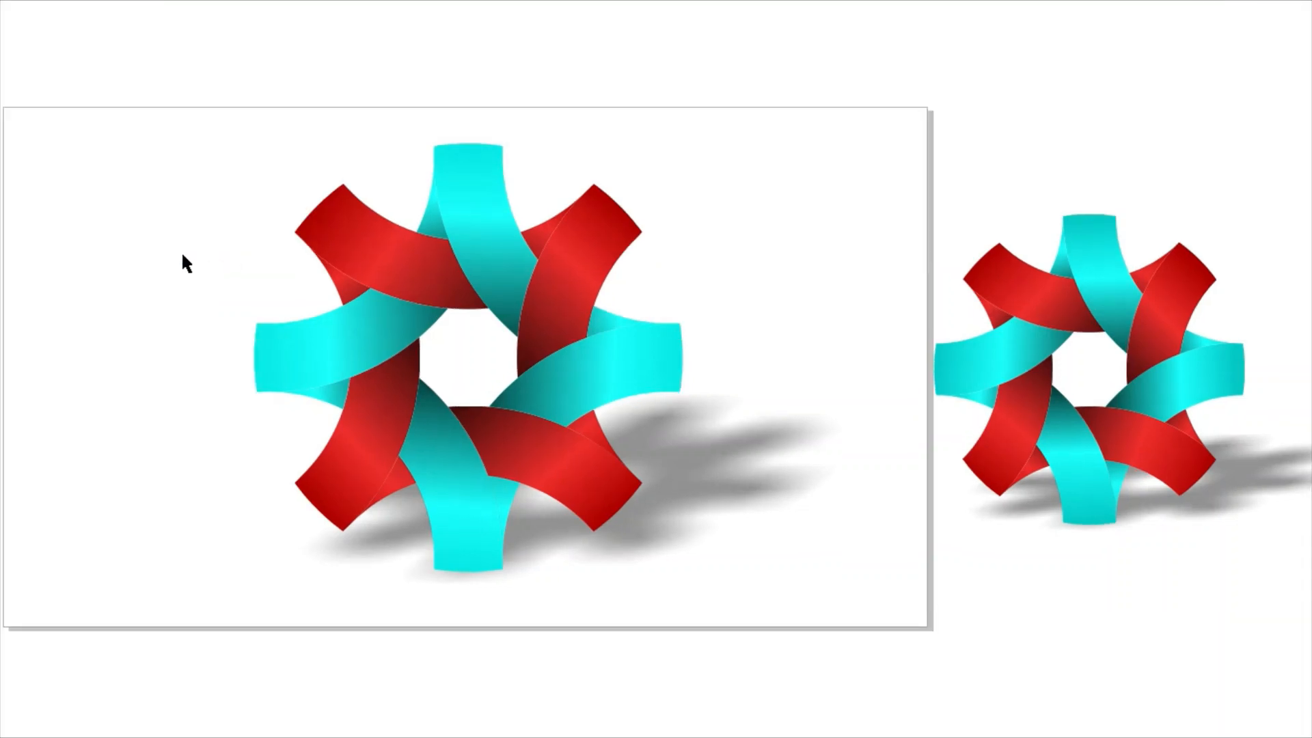